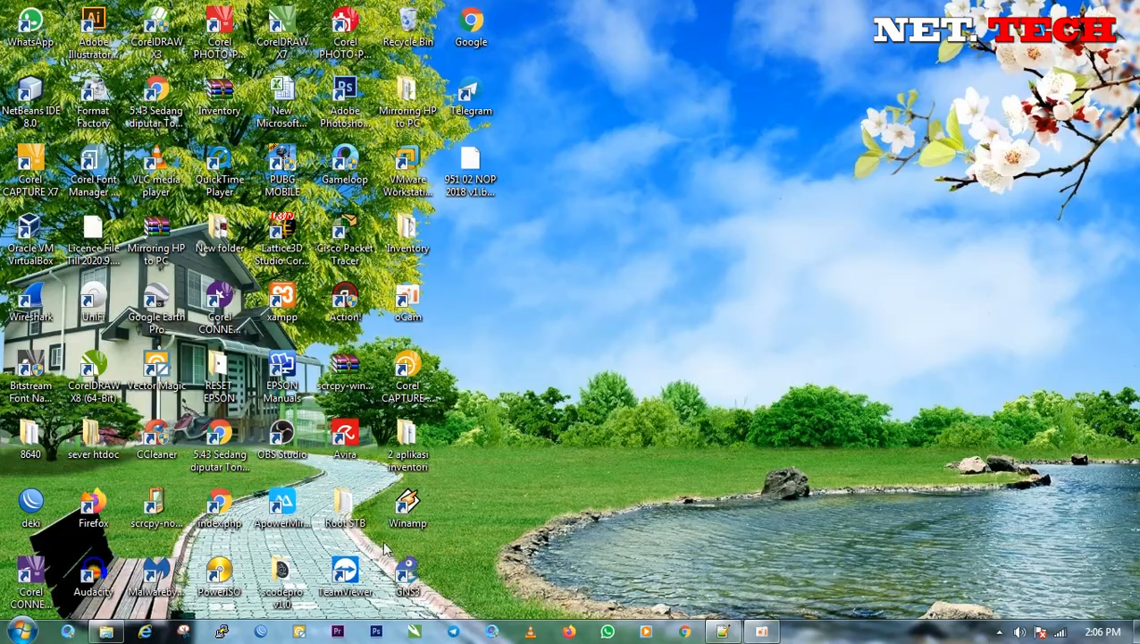
- Open WinBox and connect to the discovered MikroTik router by its MAC address with login admin and an empty password
left_click(260, 631)
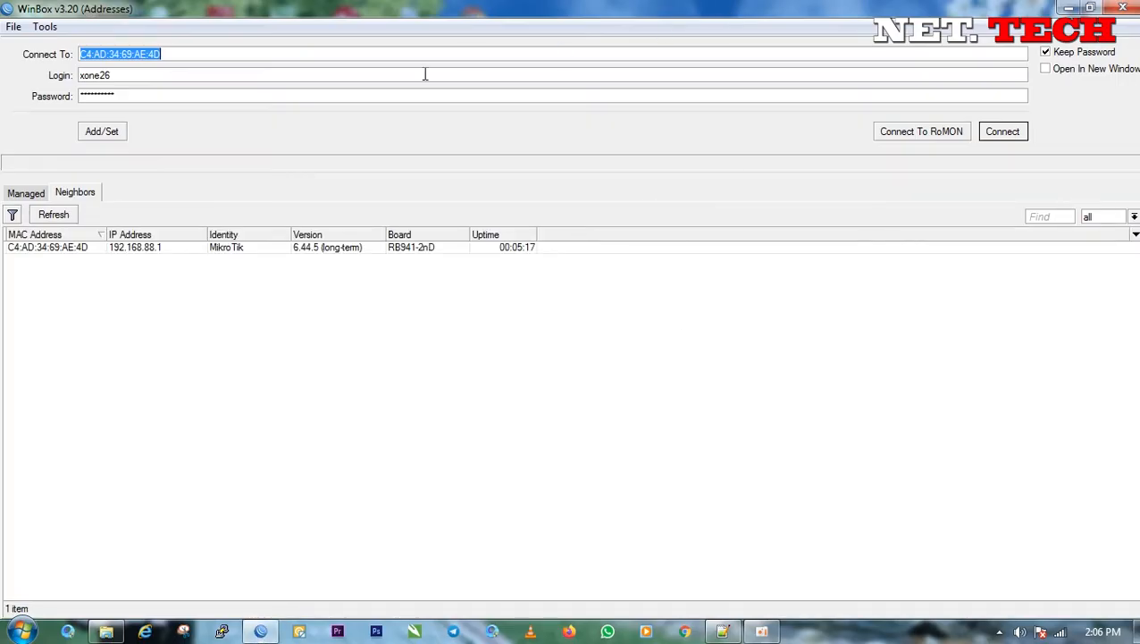
left_click(130, 100)
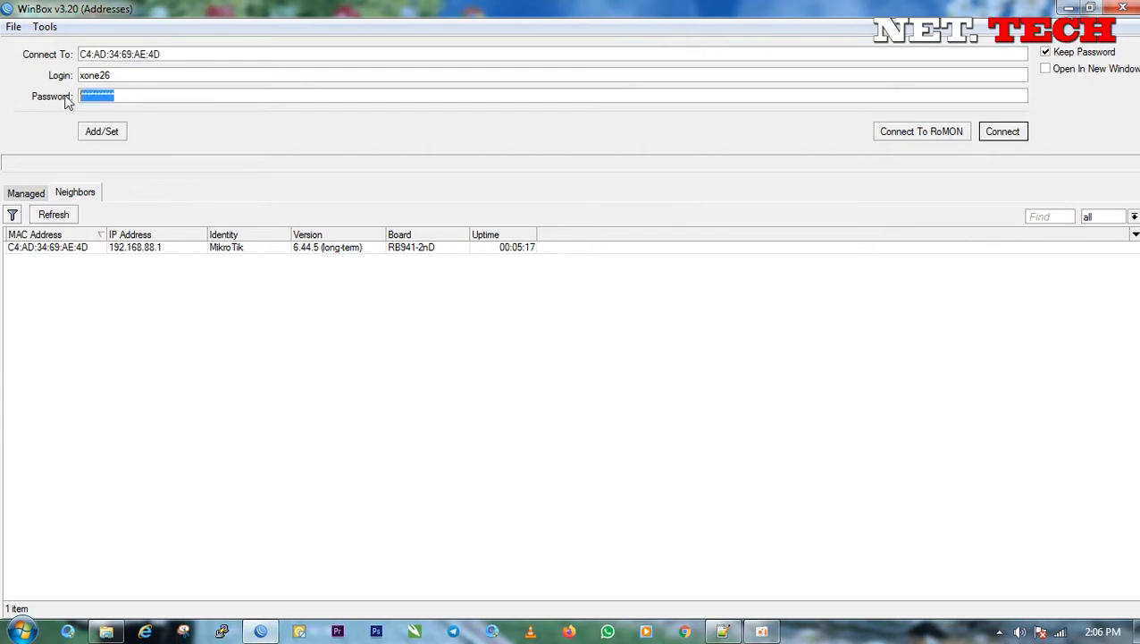
left_click(78, 253)
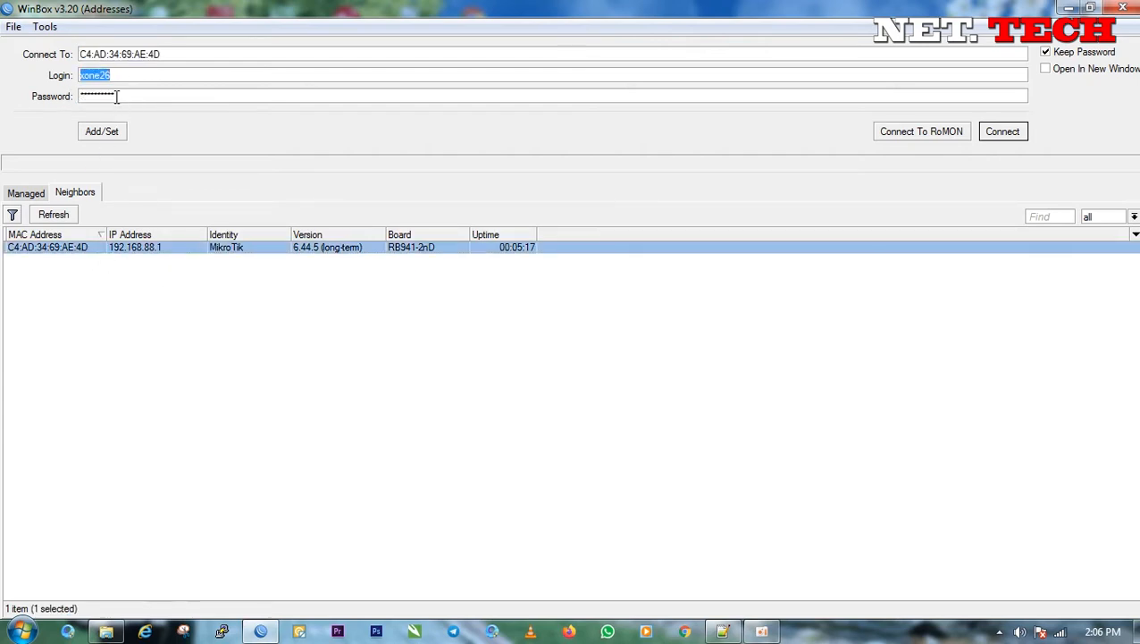
type("admin")
left_click_drag(135, 94, 3, 99)
key("BackSpace")
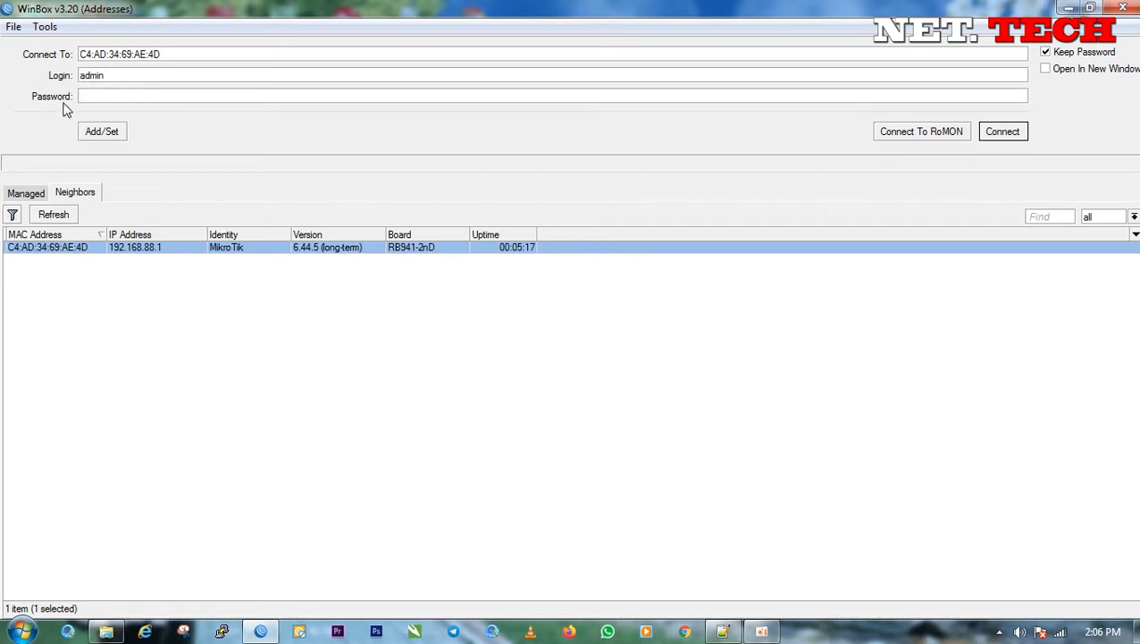
left_click(1011, 136)
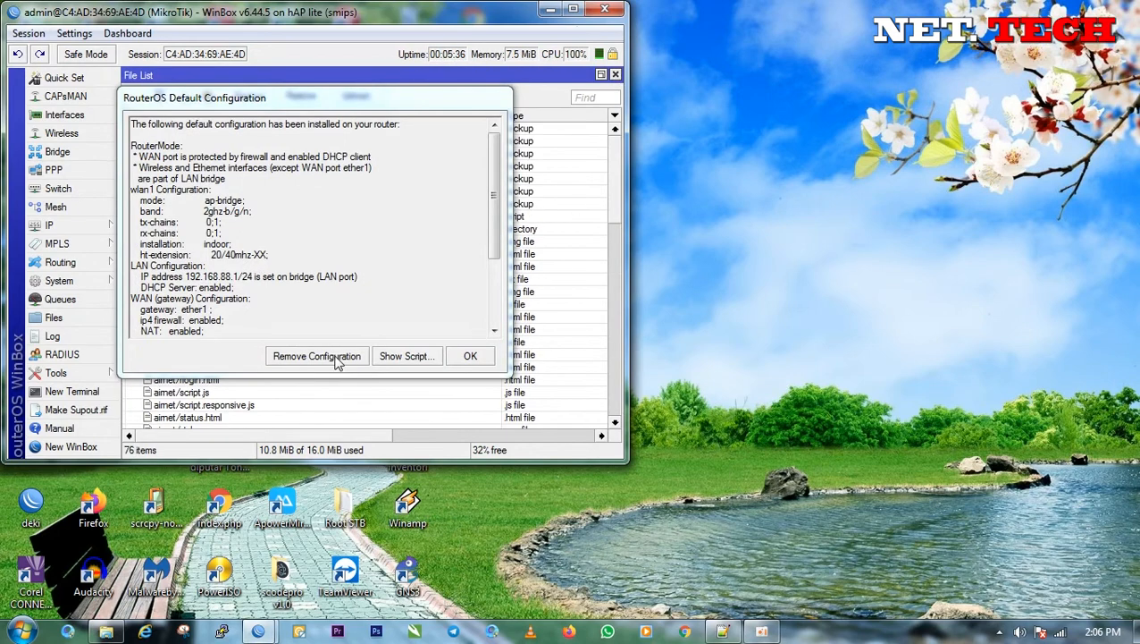
- Remove the router's default configuration, close the open File List, Terminal, Netwatch and Wireless Tables windows, and maximize WinBox
left_click(337, 359)
left_click(615, 76)
left_click(614, 77)
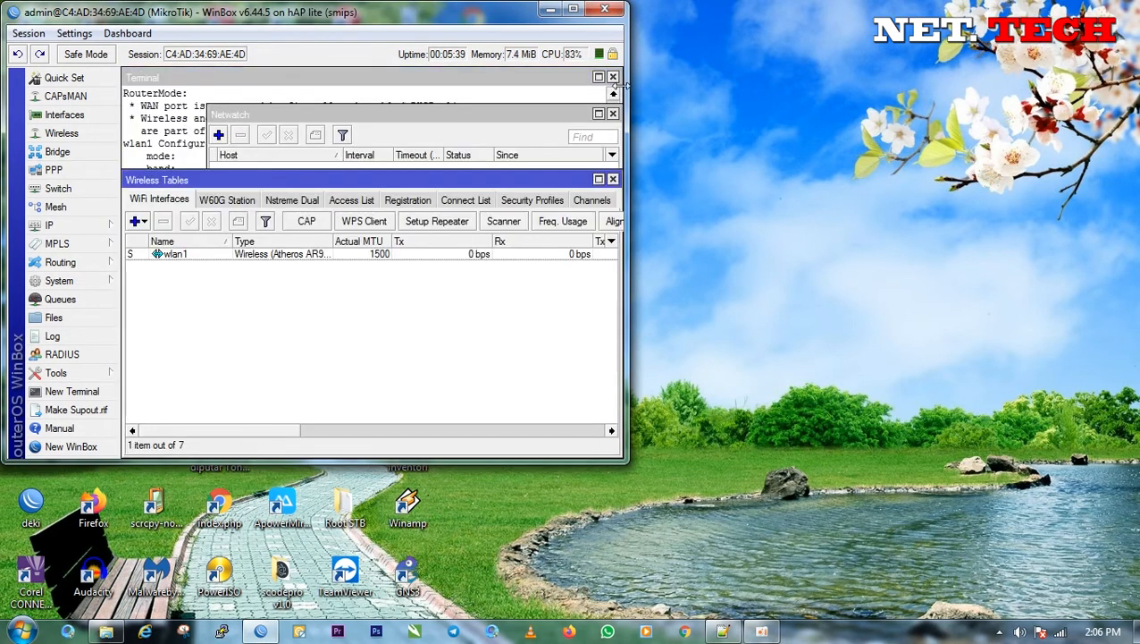
left_click(613, 77)
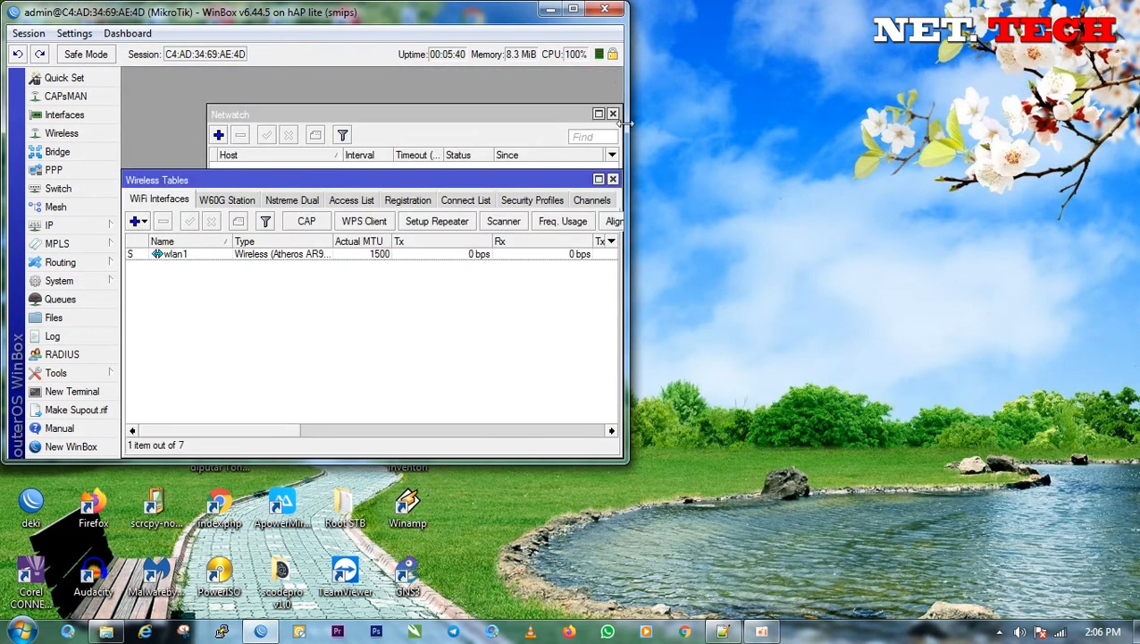
left_click(614, 113)
left_click(613, 178)
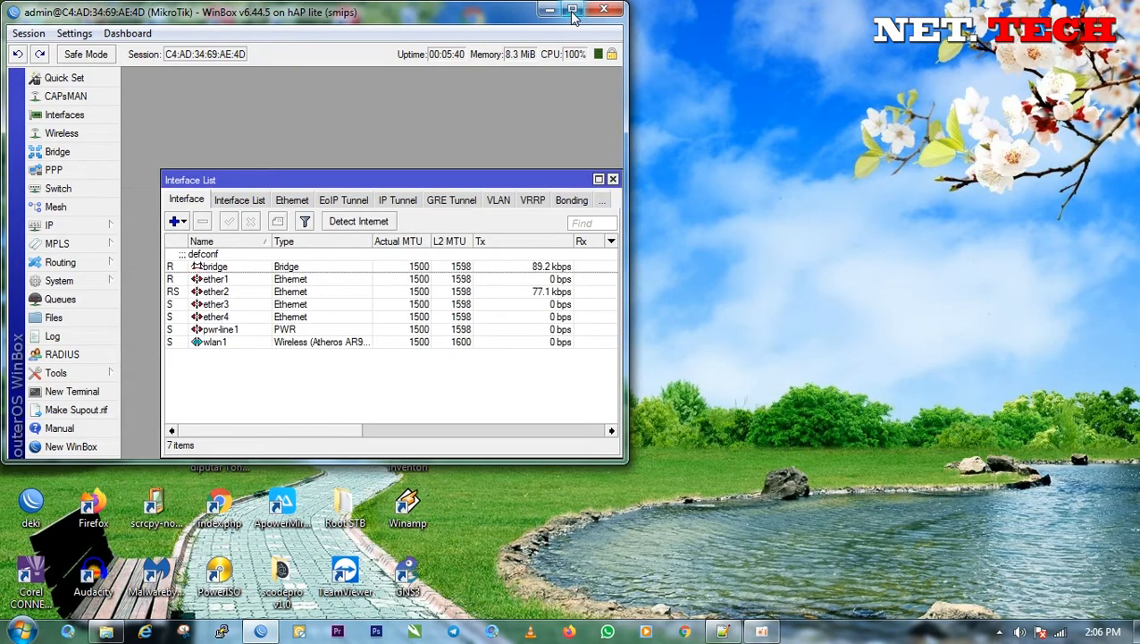
left_click(572, 11)
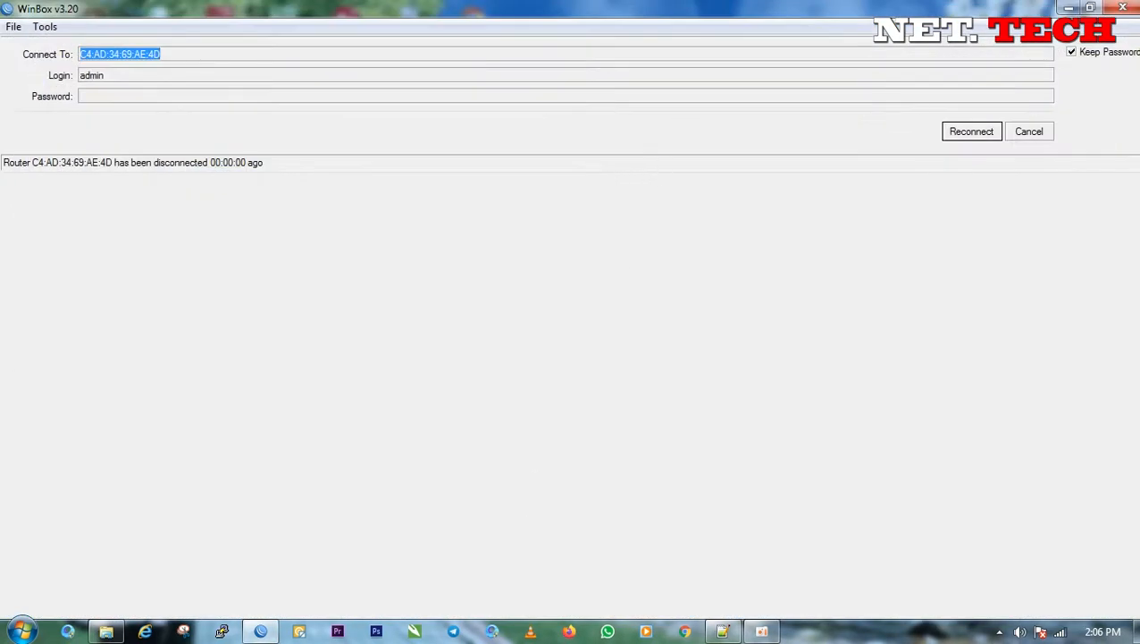
- Reconnect to the router and close the restored Interface List and Script List windows
left_click(984, 131)
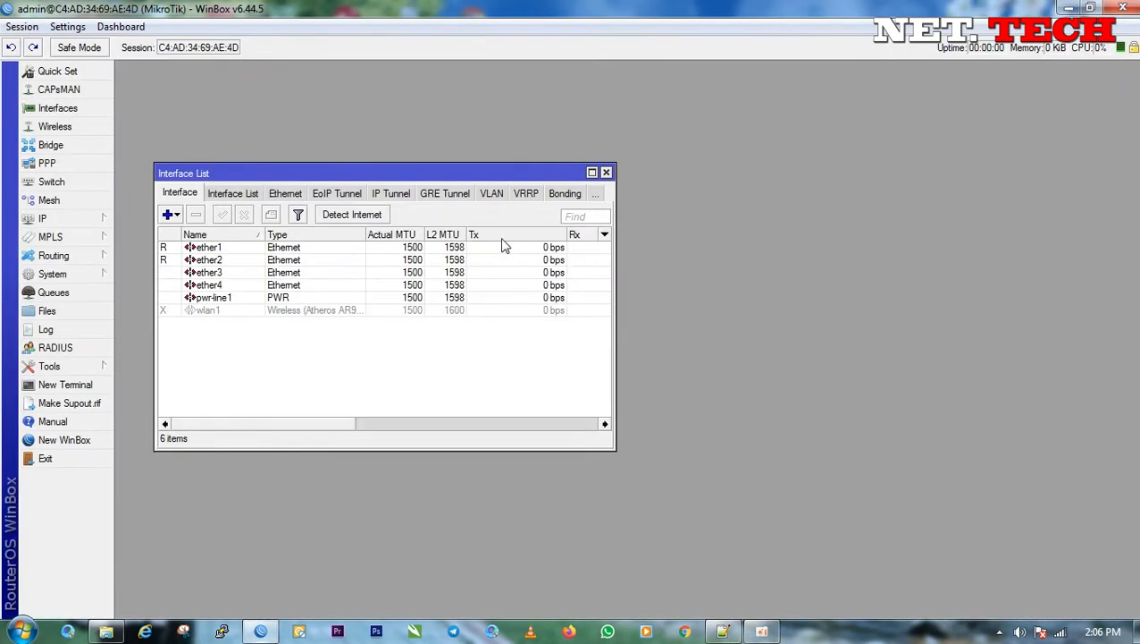
left_click(606, 168)
left_click_drag(487, 179, 537, 159)
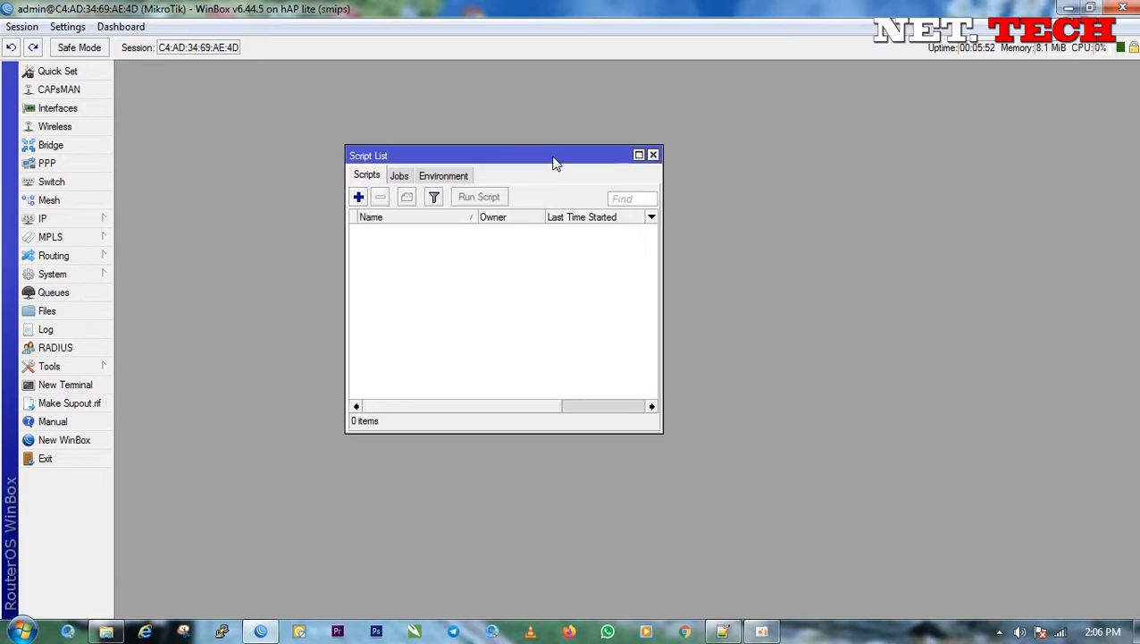
left_click(652, 155)
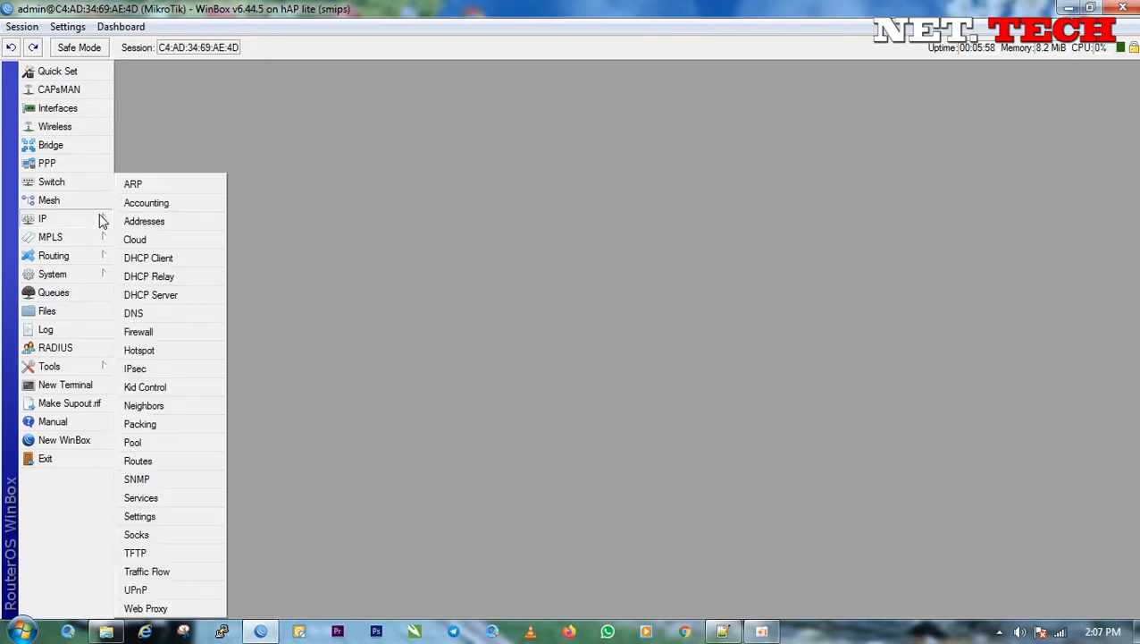
- Rename the ether1 interface to ether1-INTERNET in the Interface List
left_click(85, 108)
left_click_drag(253, 171, 309, 158)
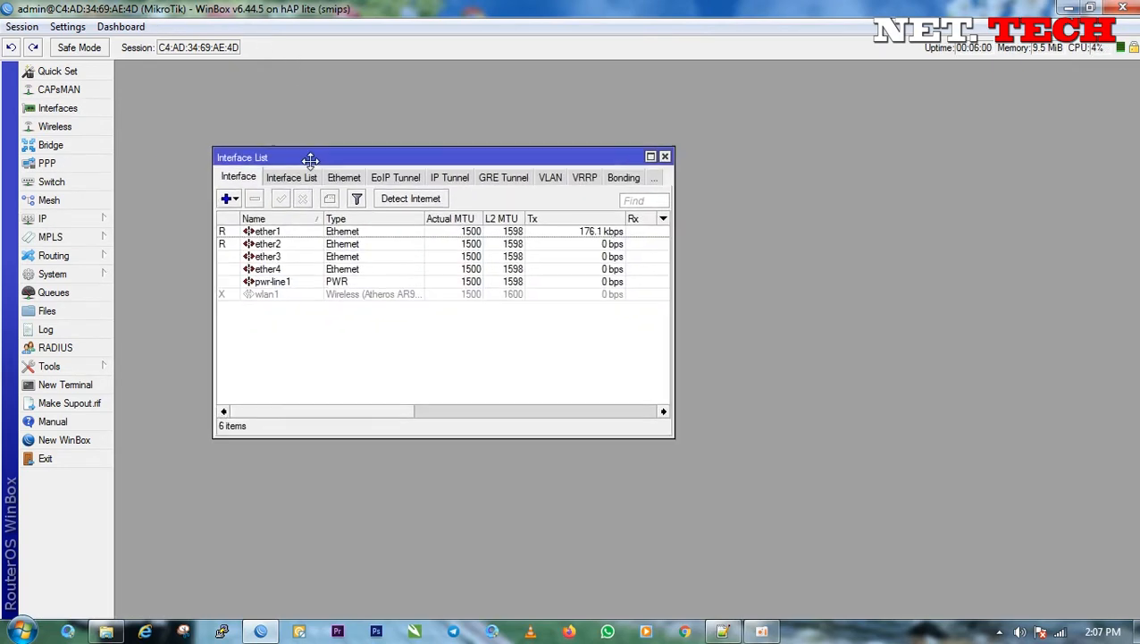
left_click(241, 234)
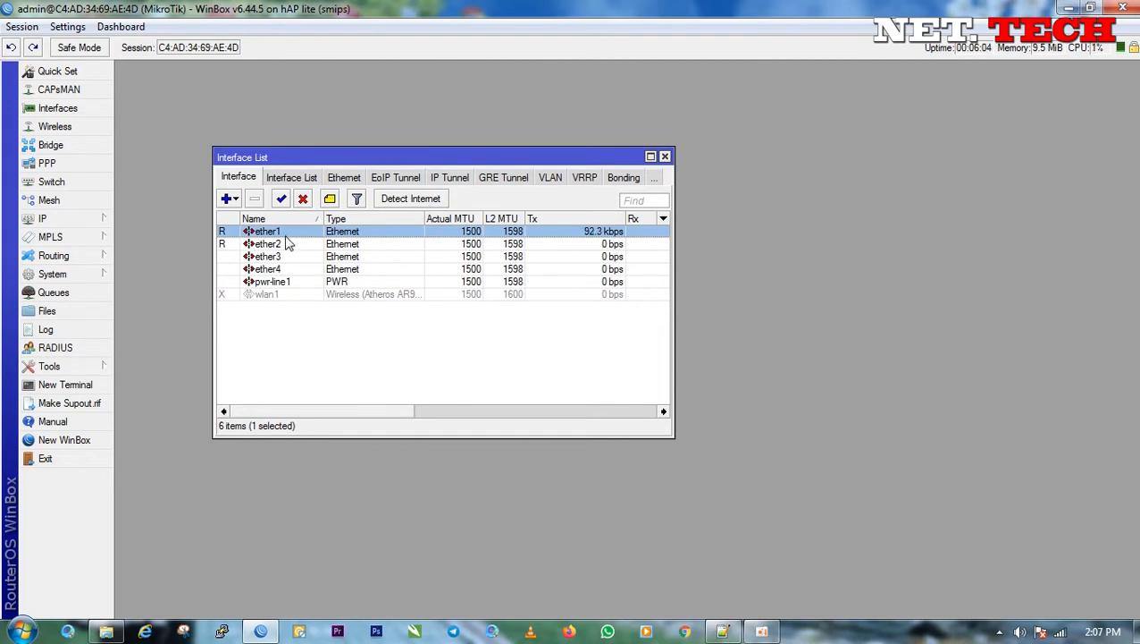
double_click(285, 234)
left_click(335, 113)
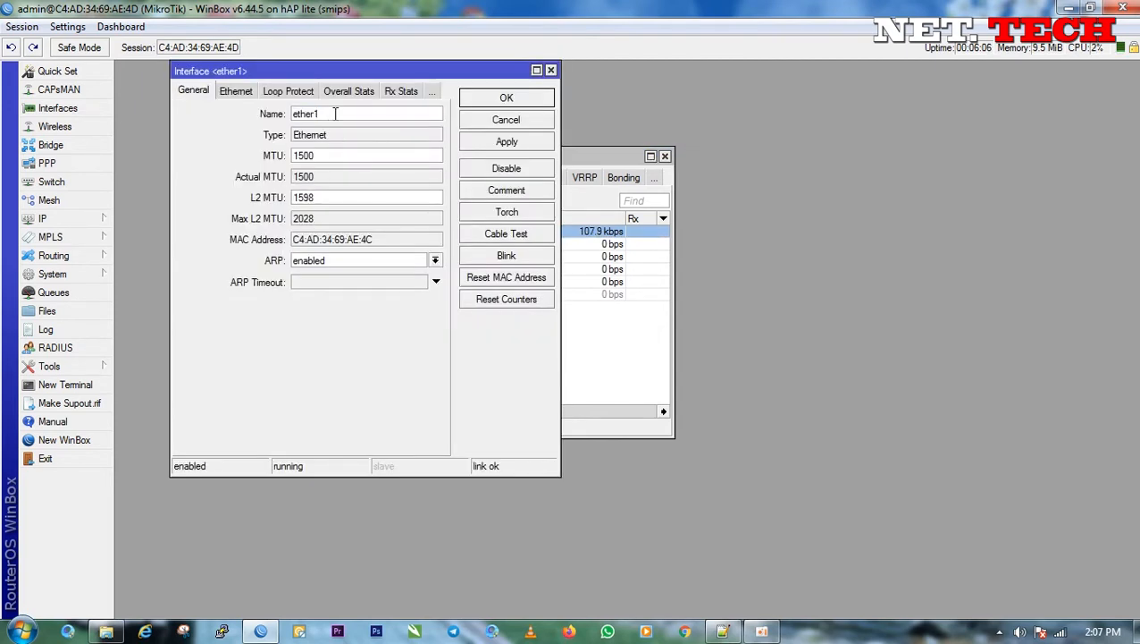
type("-INTERNET")
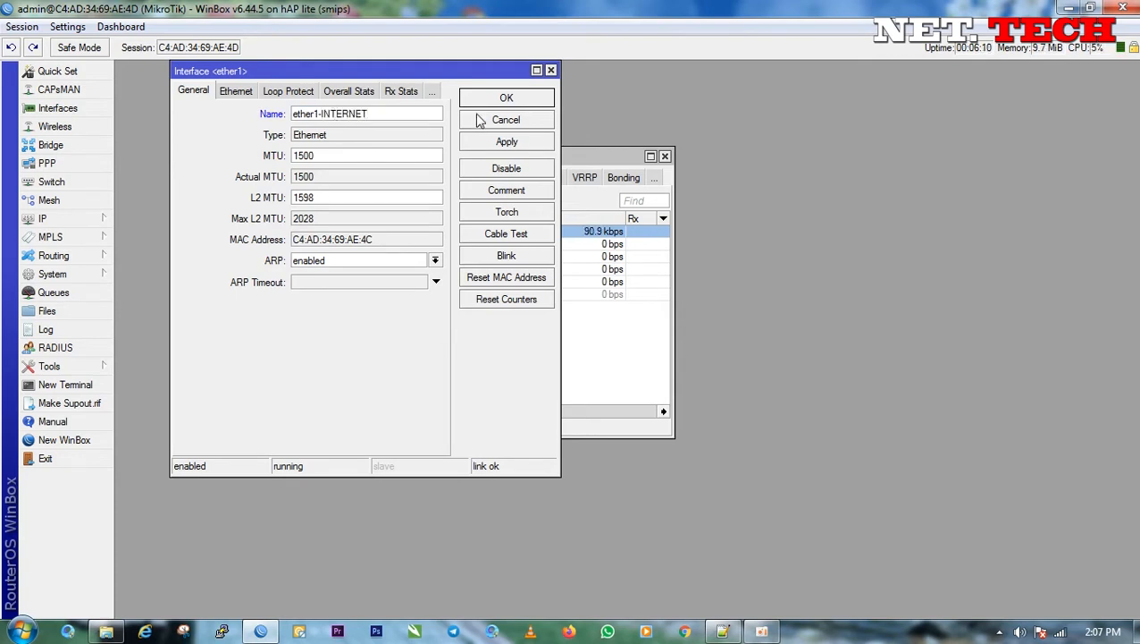
left_click(504, 98)
- Rename the ether2 interface to ether2-LAN
double_click(353, 244)
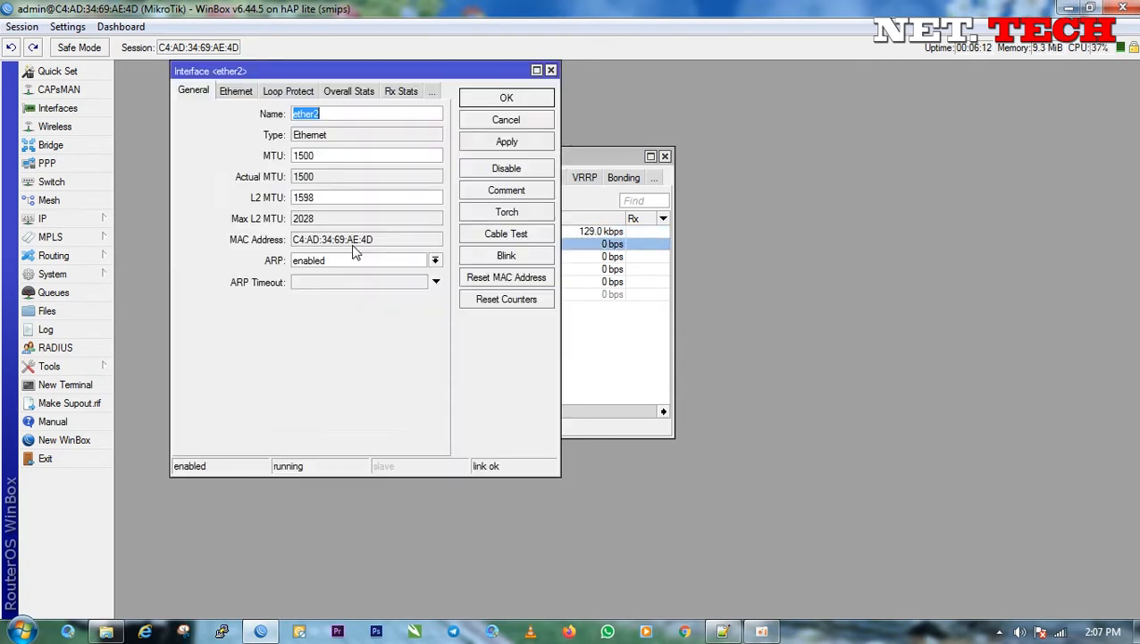
left_click(347, 114)
left_click(464, 101)
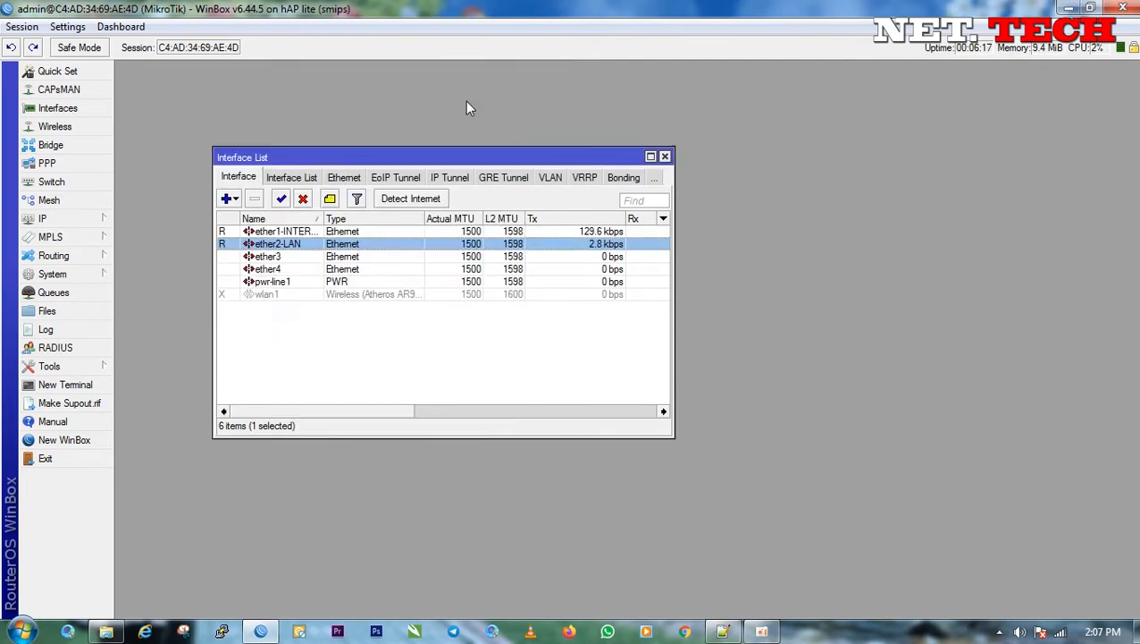
- Enable the disabled wlan1 wireless interface and reposition the Interface List window
left_click(328, 302)
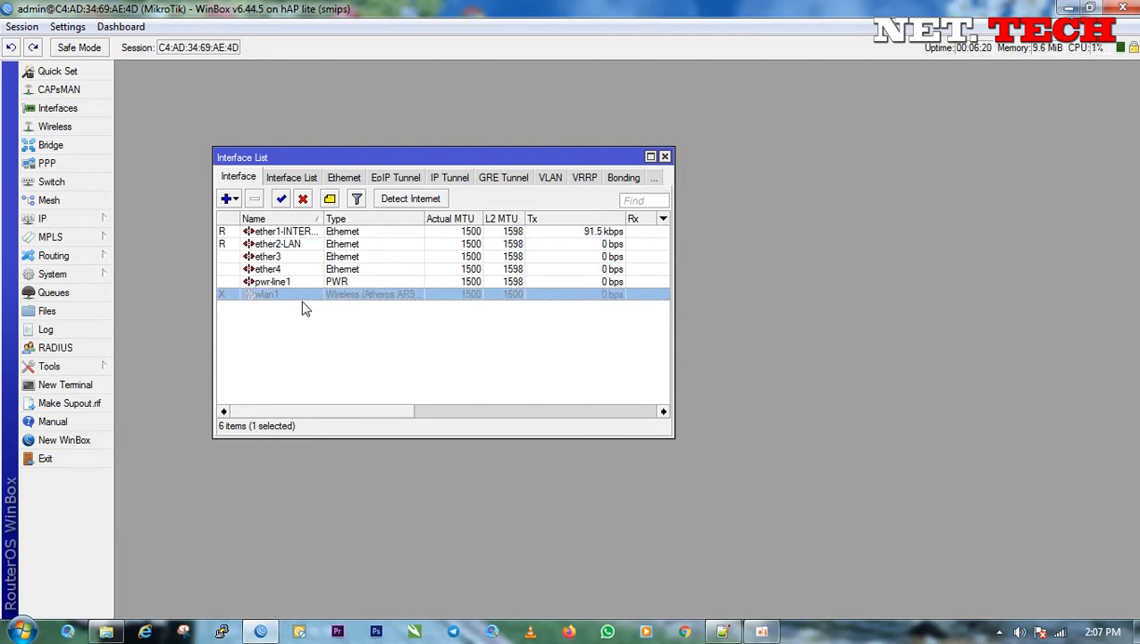
left_click(281, 199)
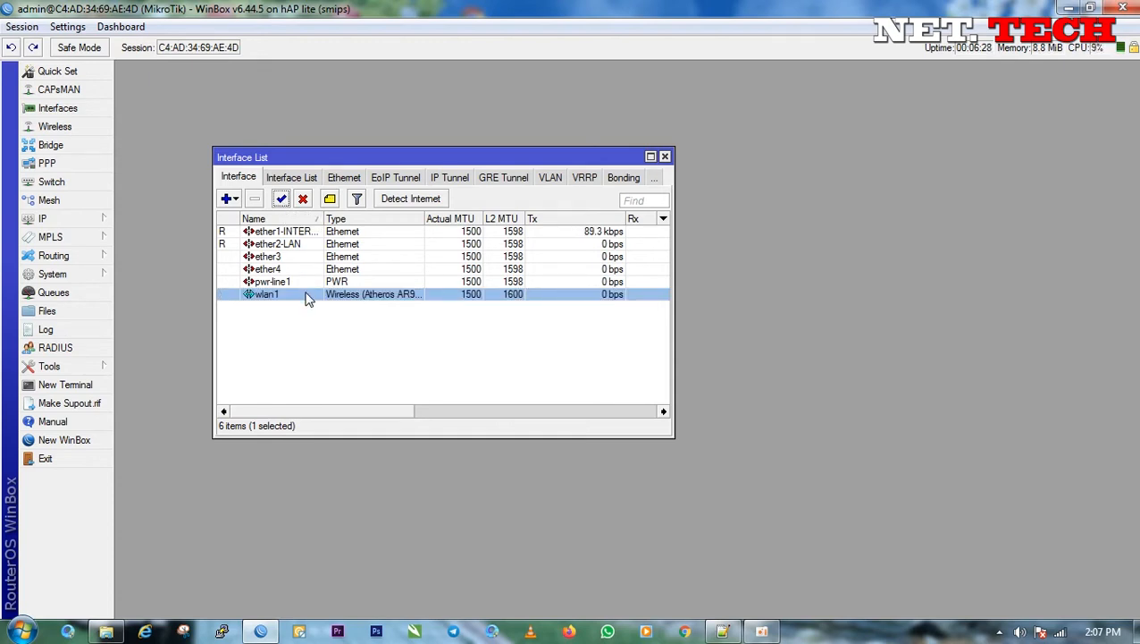
left_click_drag(314, 158, 357, 139)
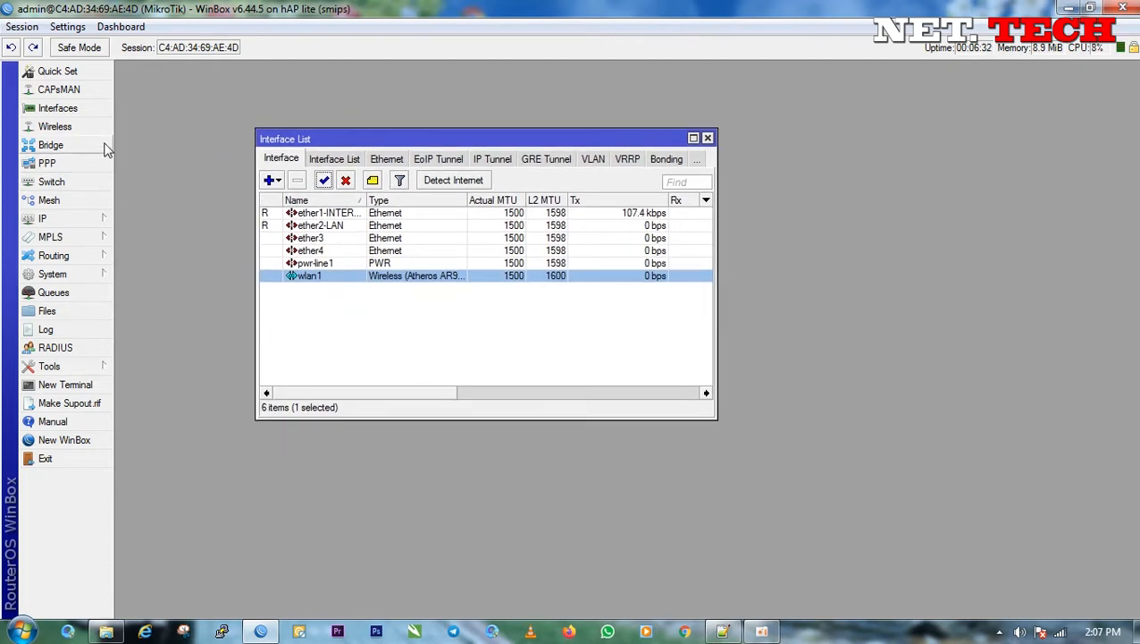
- Check the router's IP Address List for configured addresses and close it
left_click(98, 219)
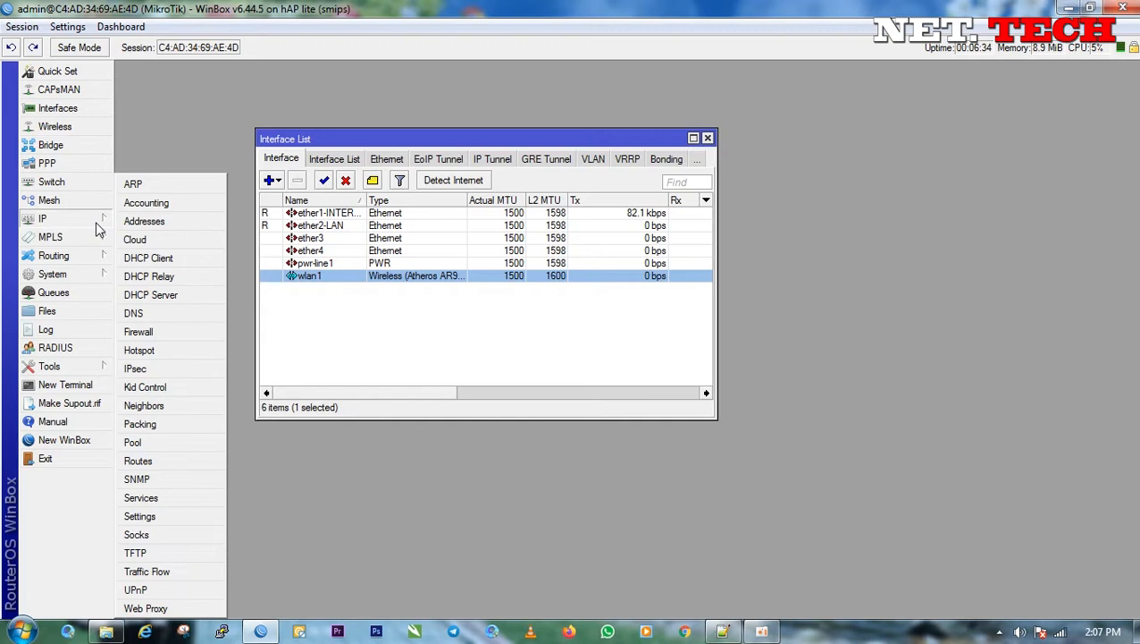
left_click(145, 221)
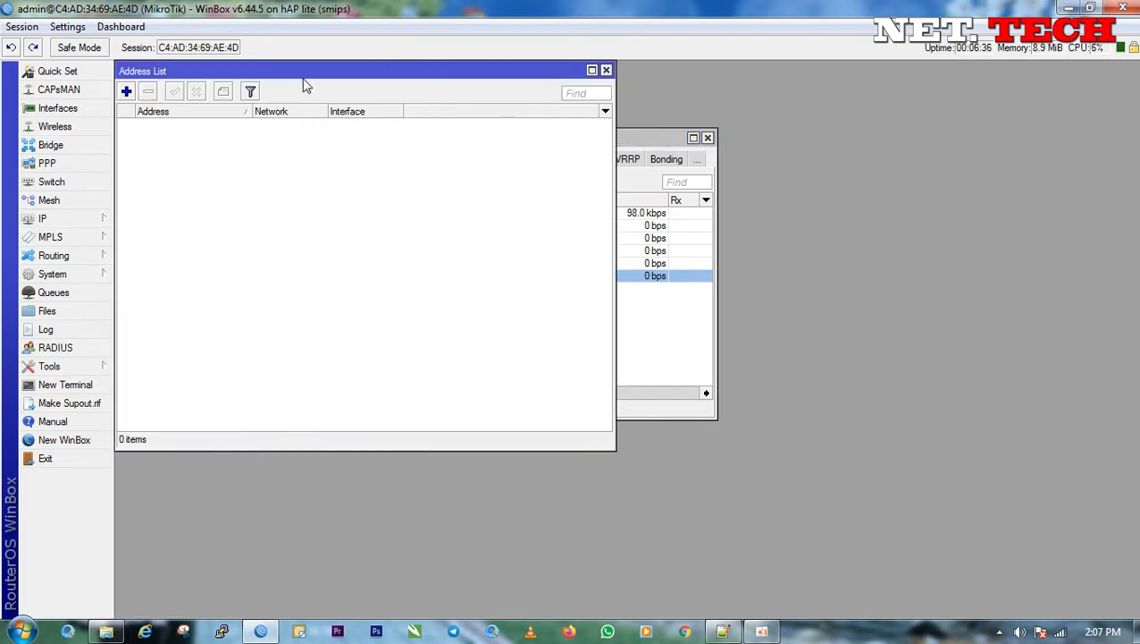
left_click_drag(306, 76, 594, 160)
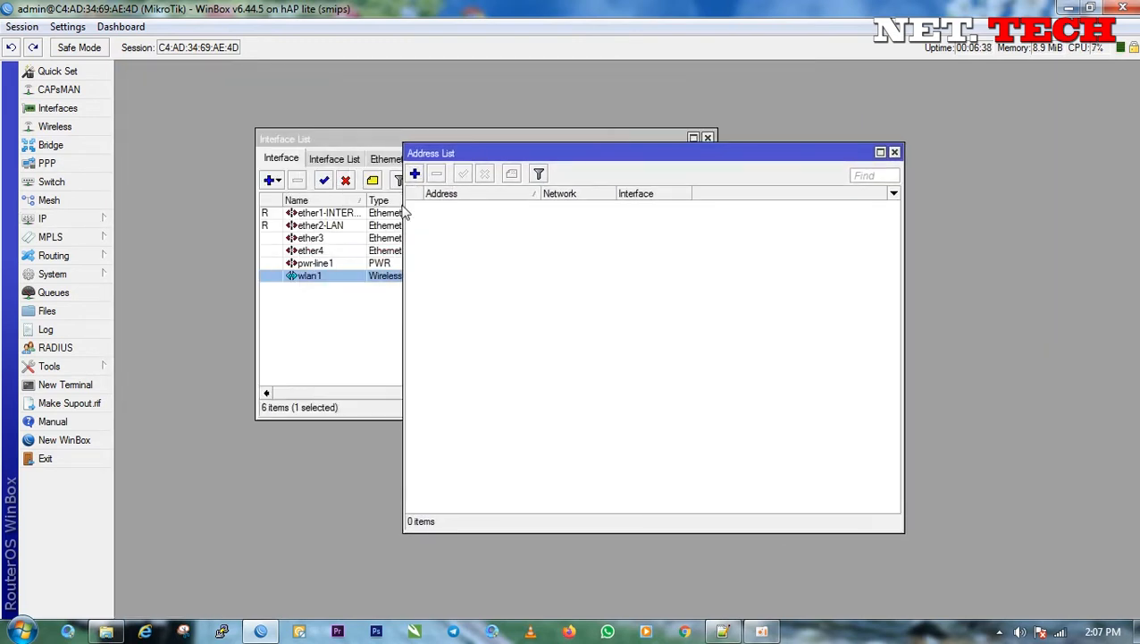
left_click(894, 152)
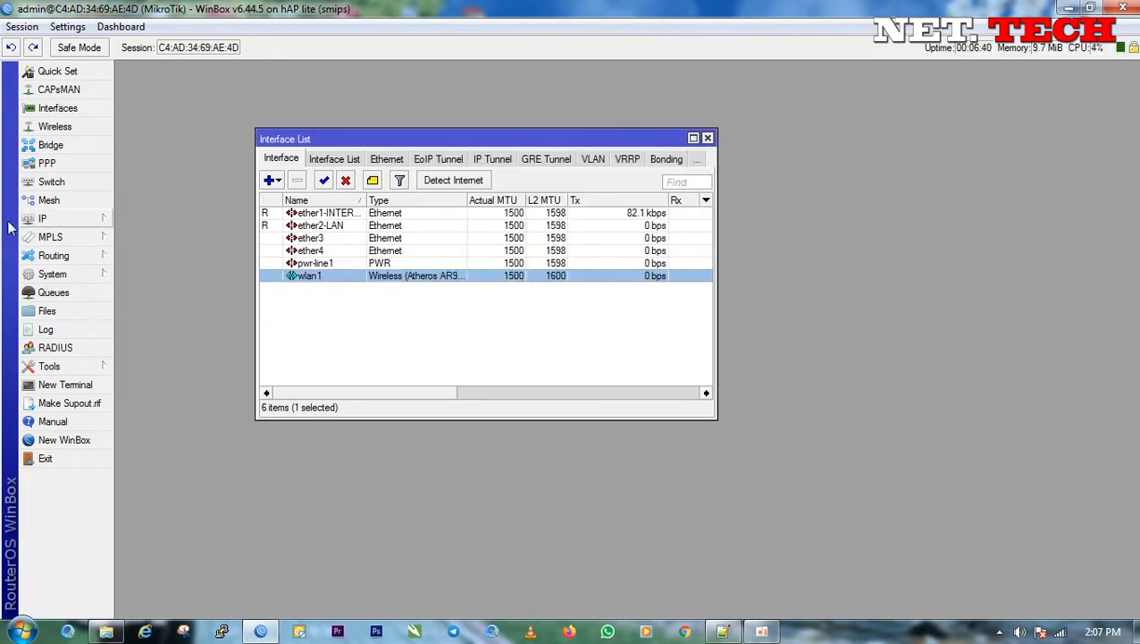
- Add a DHCP client on ether1-INTERNET with peer DNS, peer NTP and default route enabled, and close the DHCP Client window
left_click(41, 220)
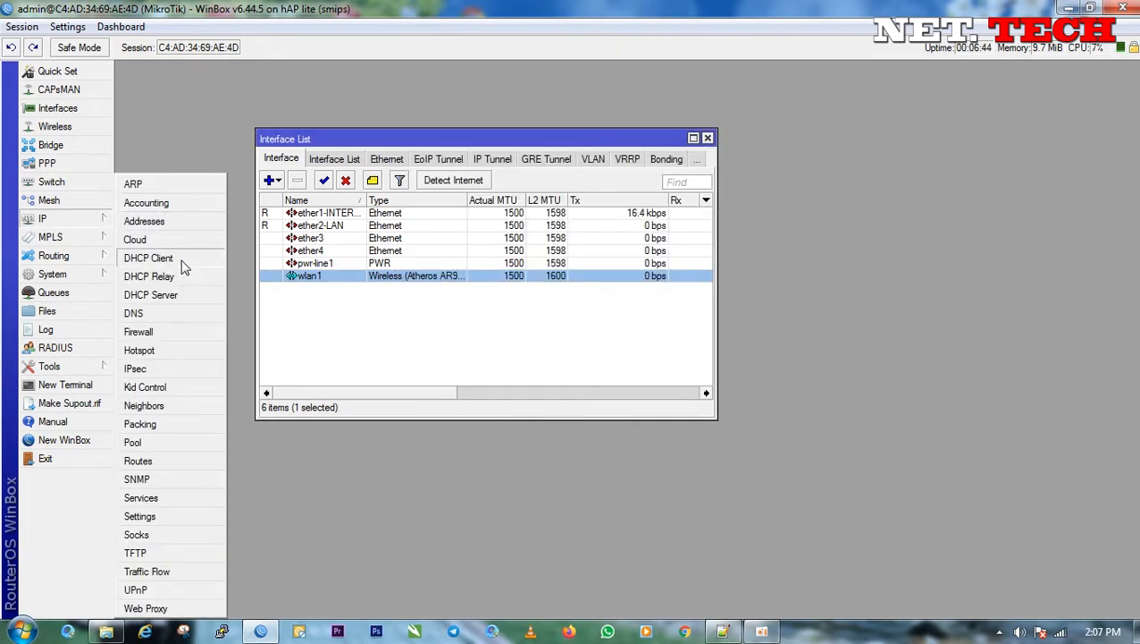
left_click(156, 258)
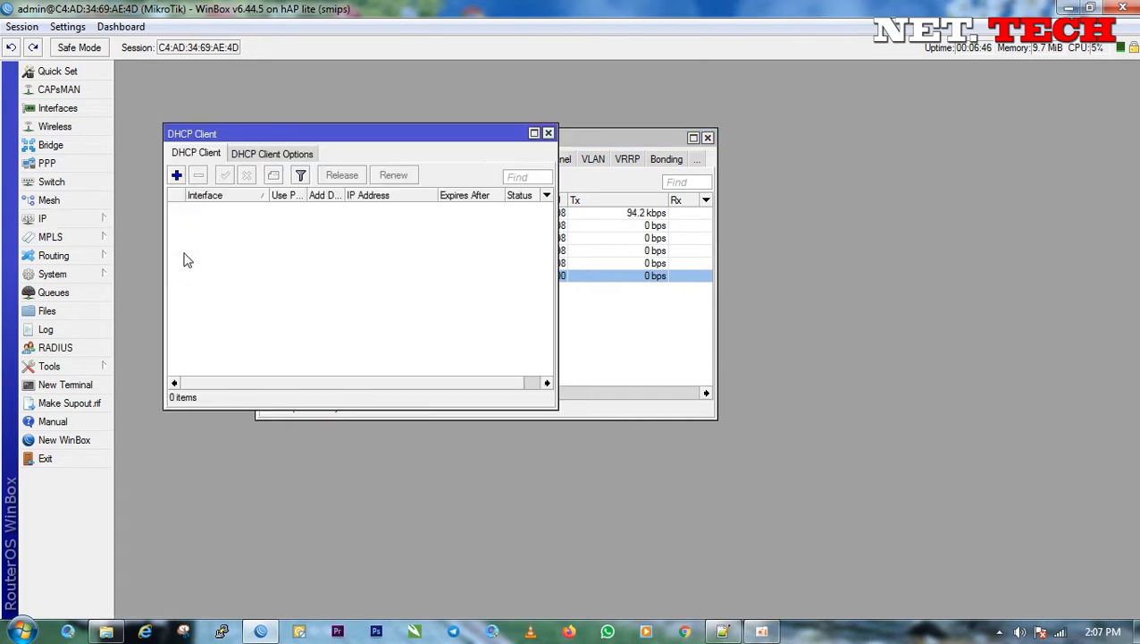
left_click(177, 175)
left_click(454, 254)
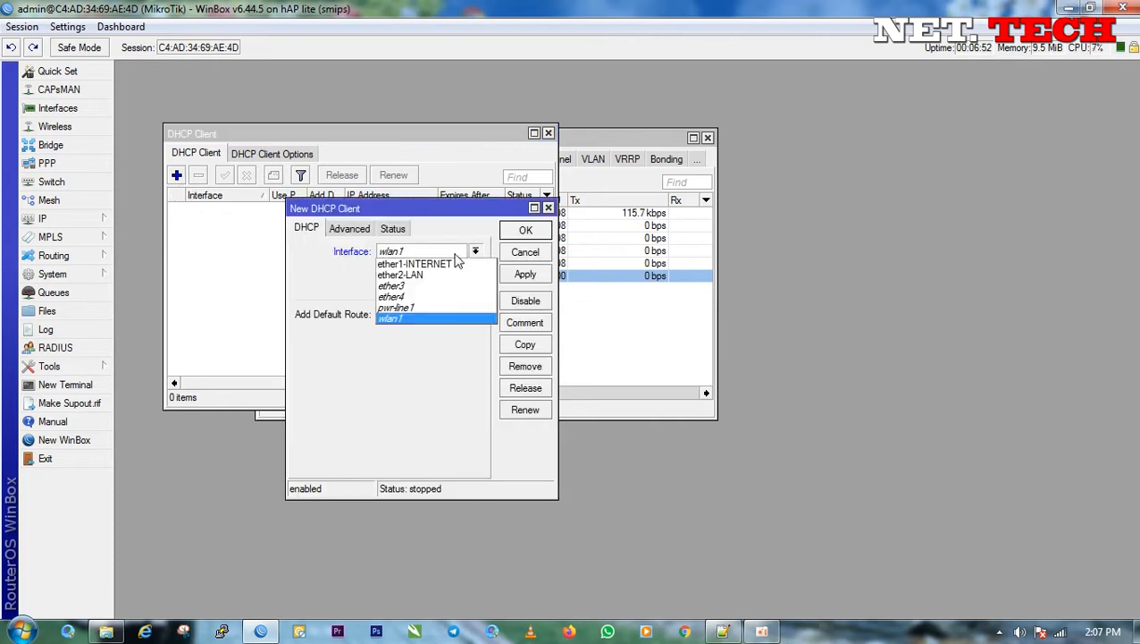
left_click(443, 266)
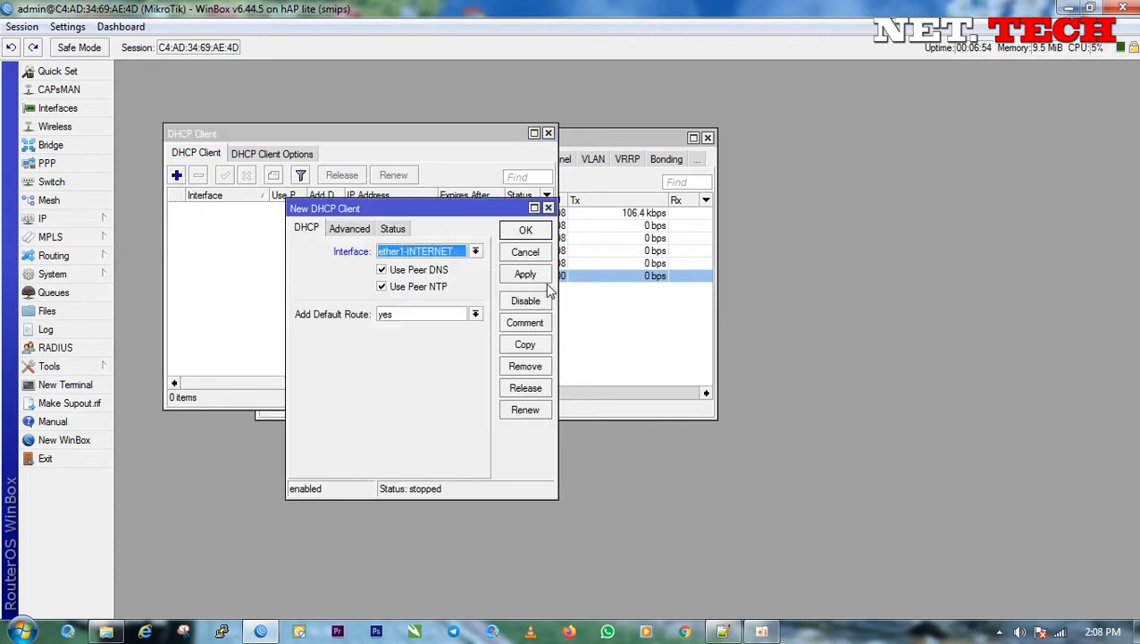
left_click(533, 274)
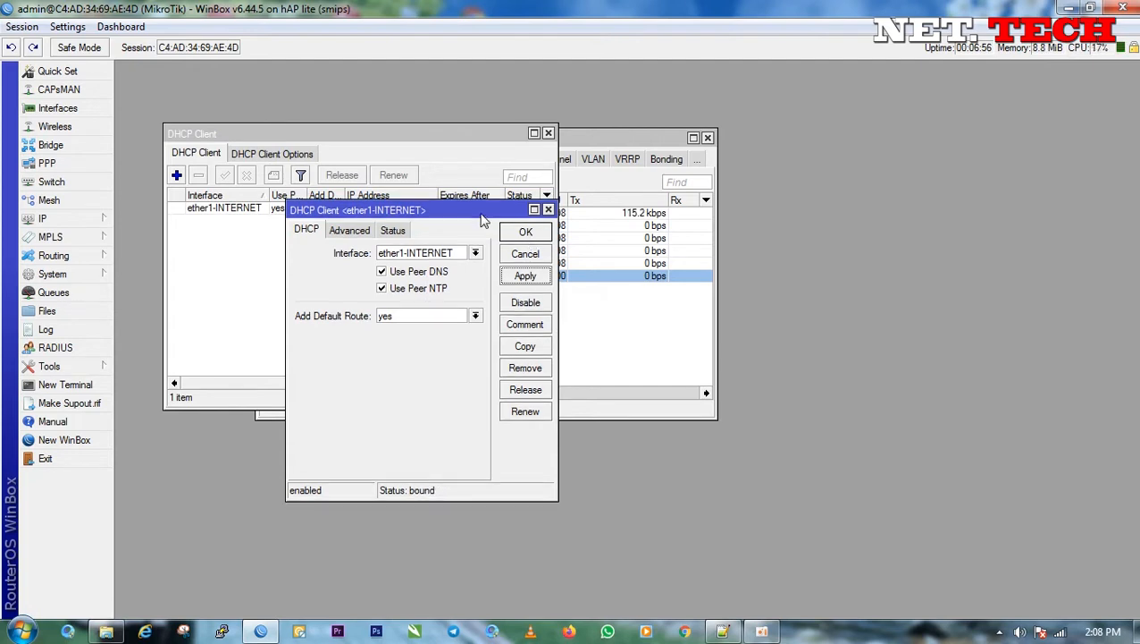
left_click(533, 274)
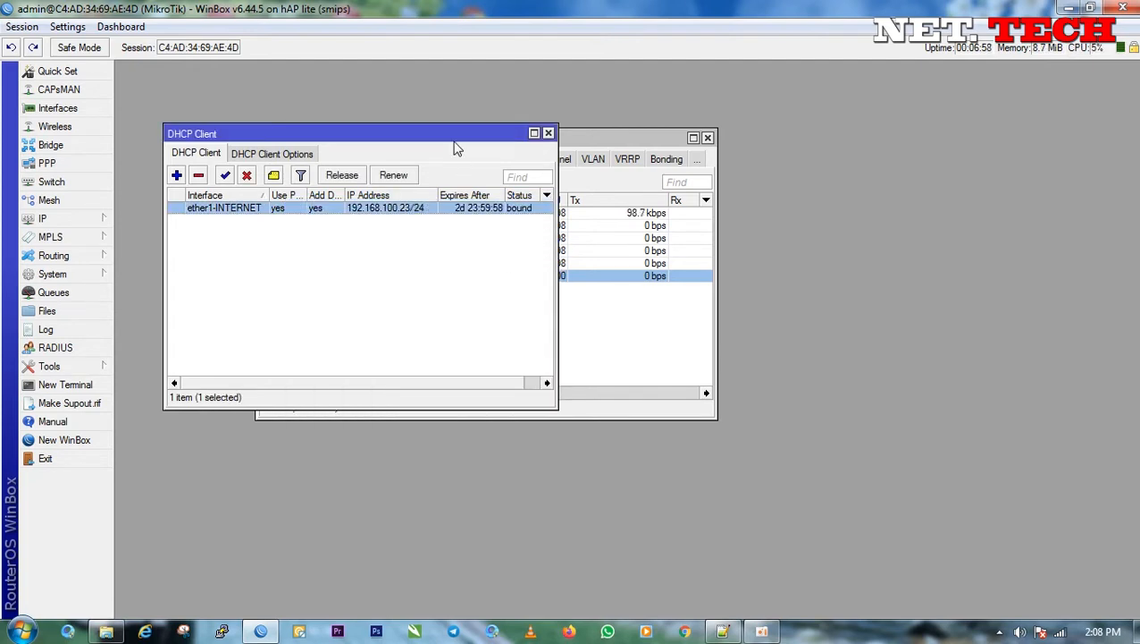
left_click_drag(456, 148, 446, 206)
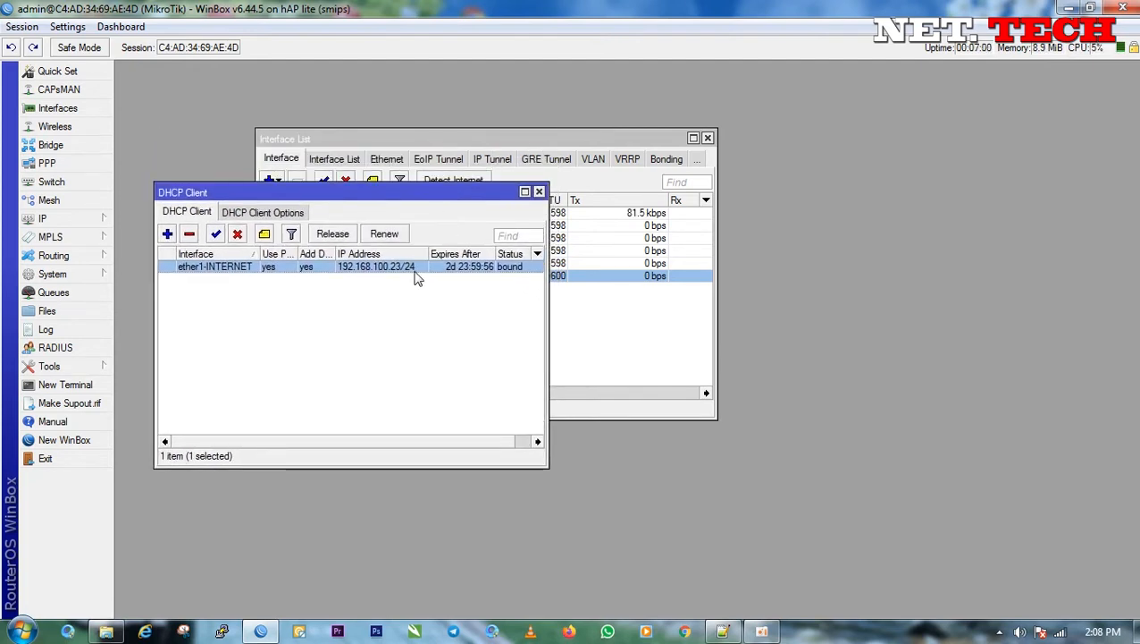
left_click(539, 191)
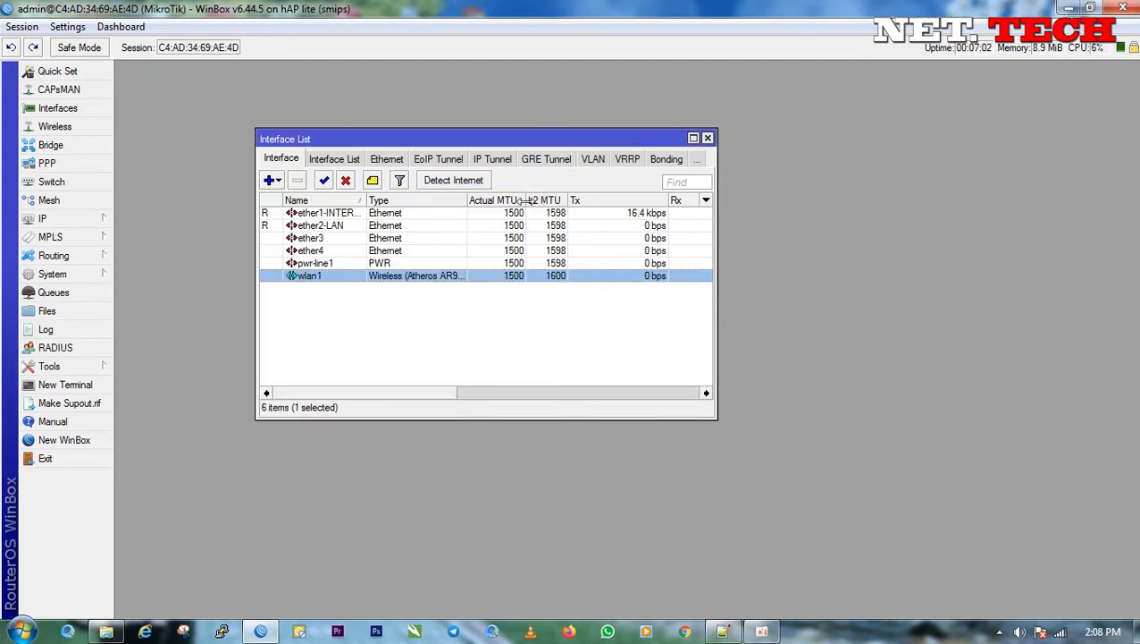
- Start a new entry in the router's IP Address List with the address 192.168.10.1/24
left_click(43, 218)
left_click(136, 227)
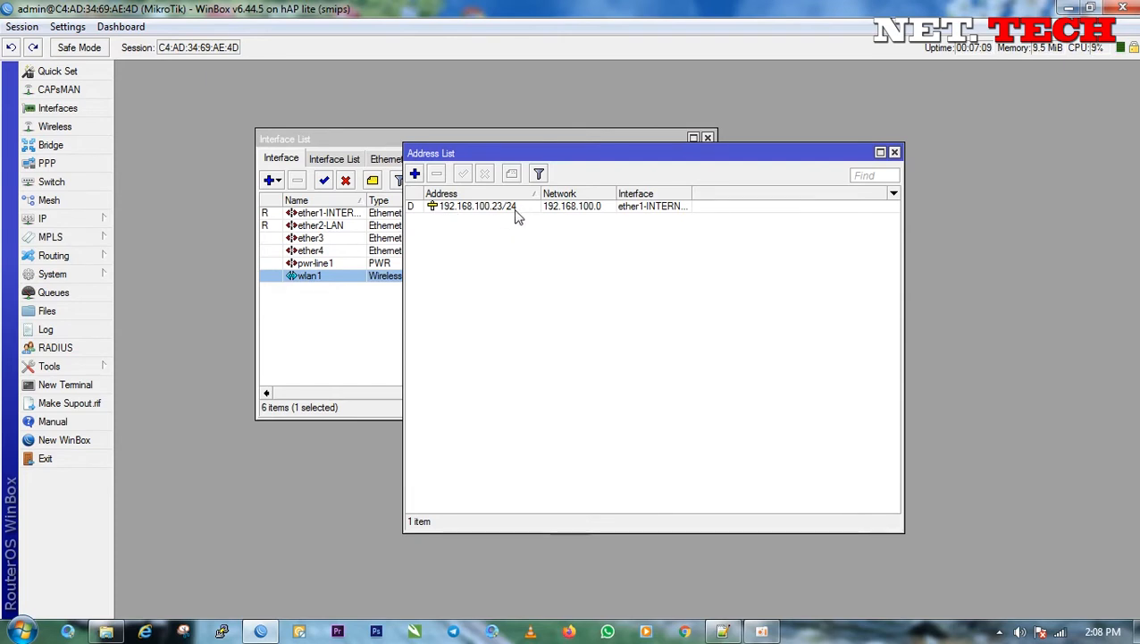
left_click(416, 175)
left_click_drag(247, 319, 505, 287)
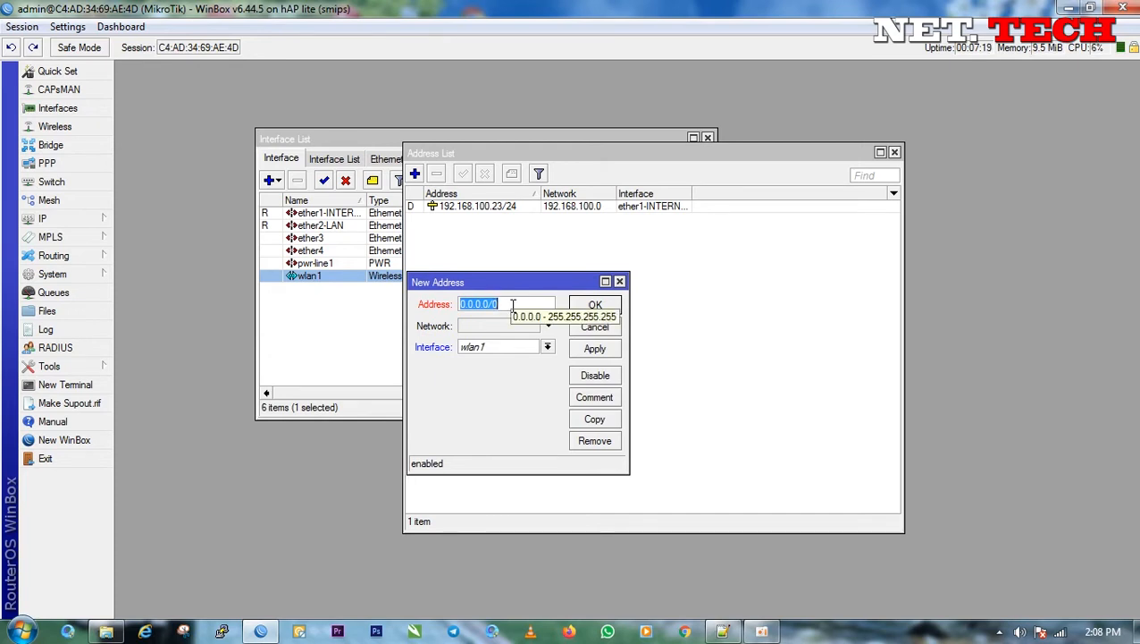
type("192")
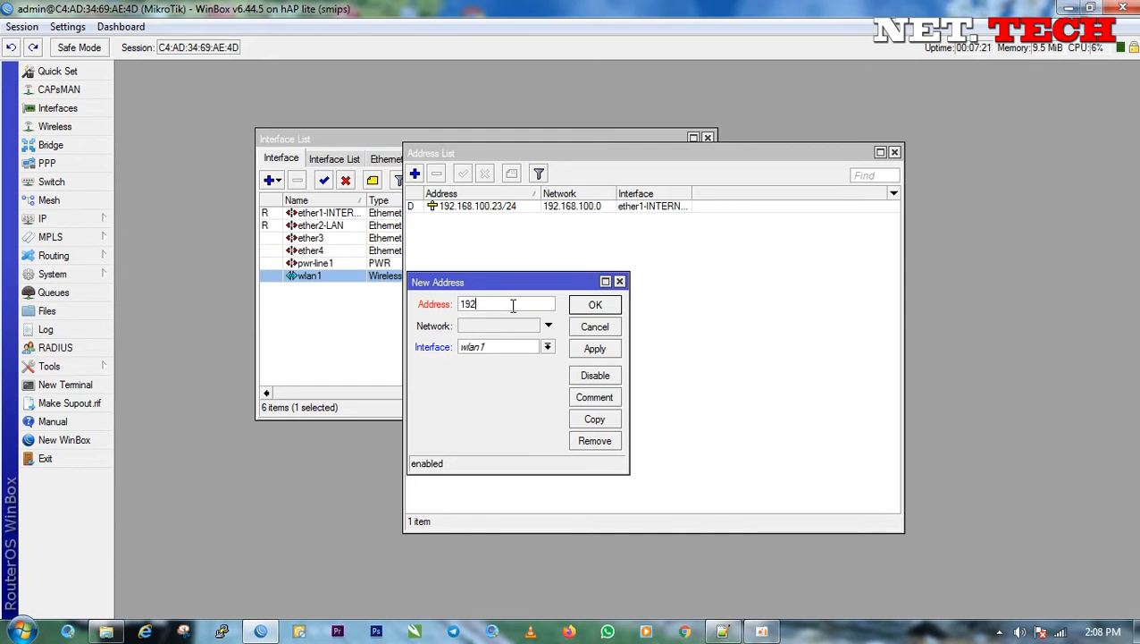
type(".1")
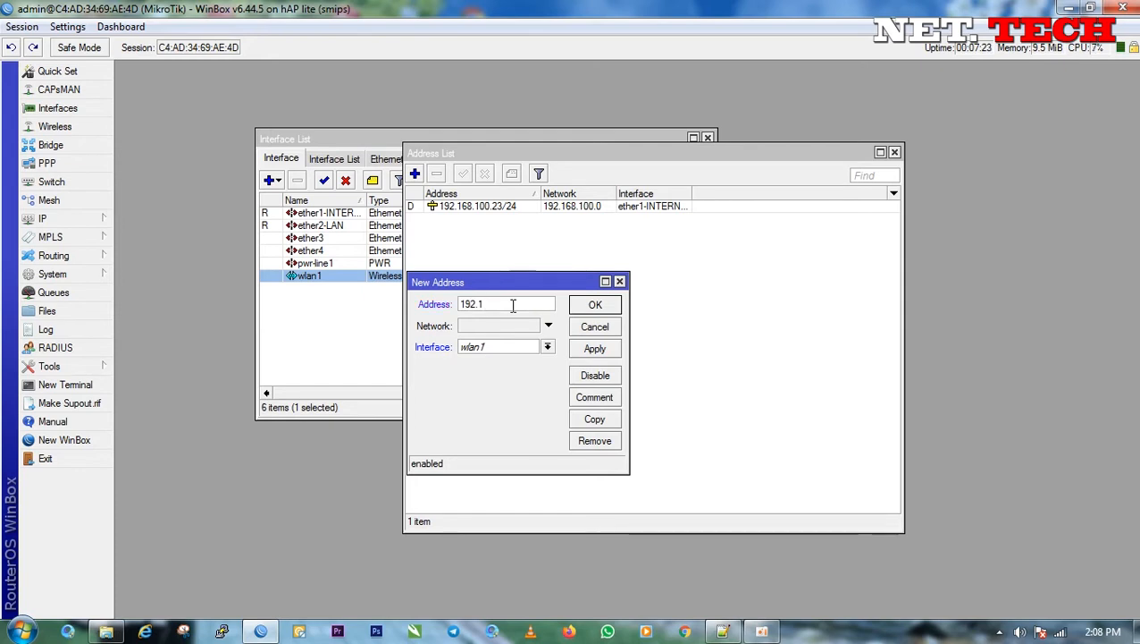
type("68.10")
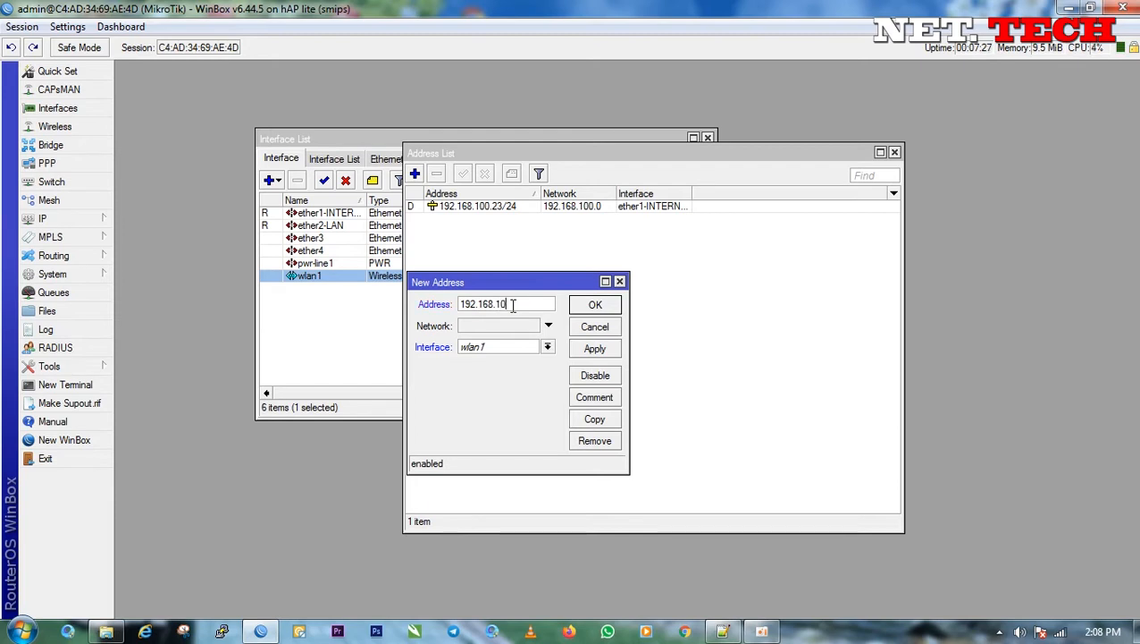
type(".1/24")
- Assign the new address to the ether2-LAN interface, save it and move the Address List window aside
left_click(547, 347)
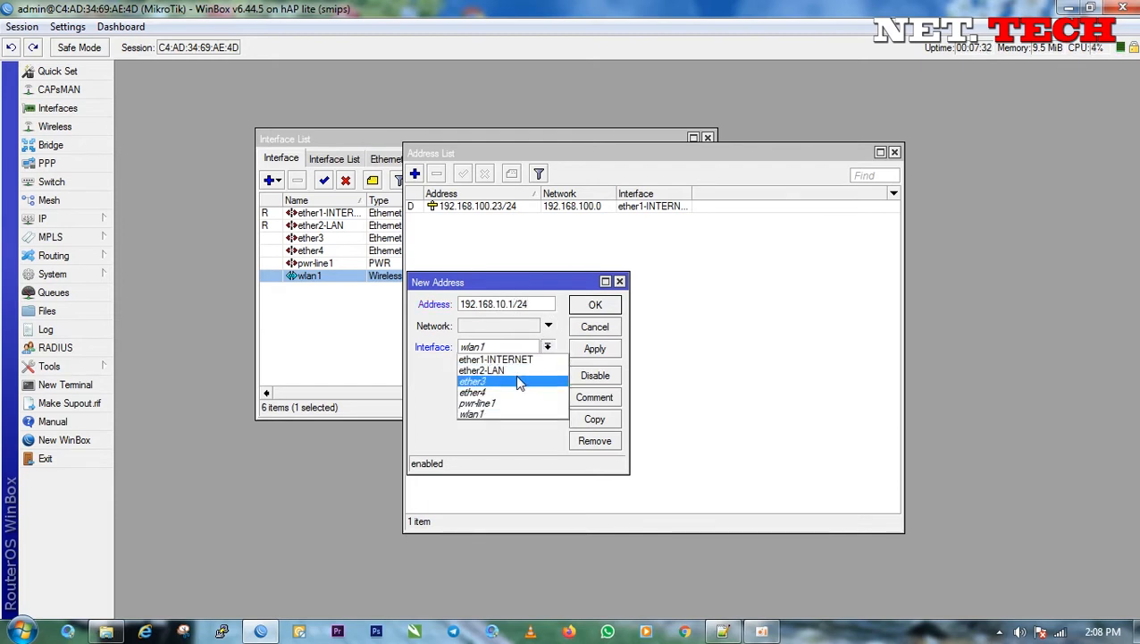
left_click(514, 370)
left_click(583, 348)
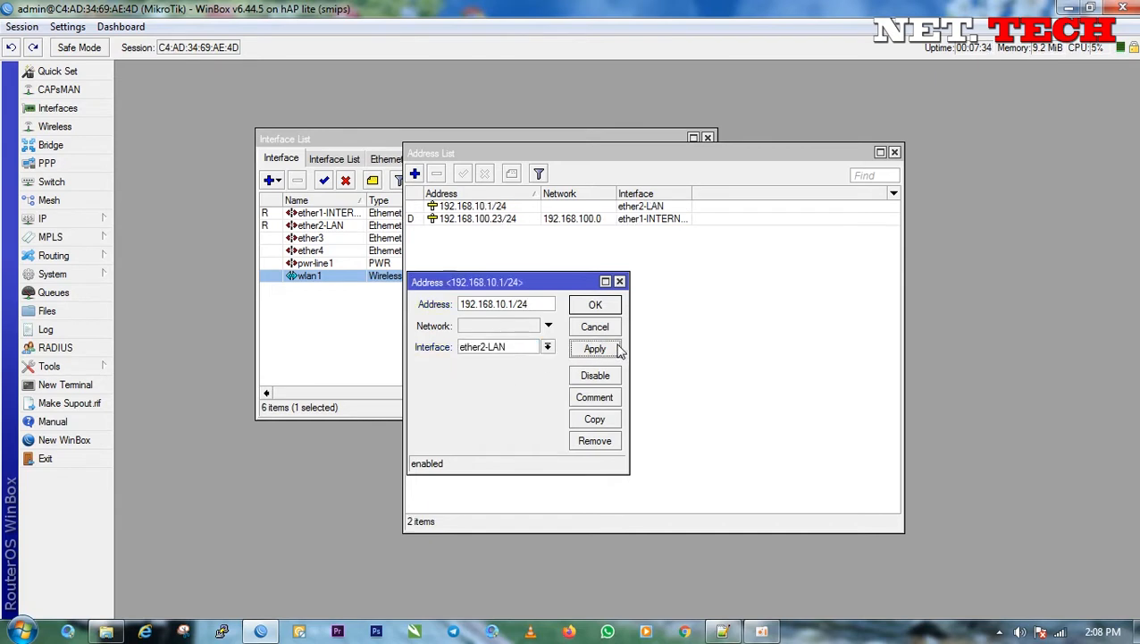
left_click(595, 305)
left_click_drag(543, 154, 638, 175)
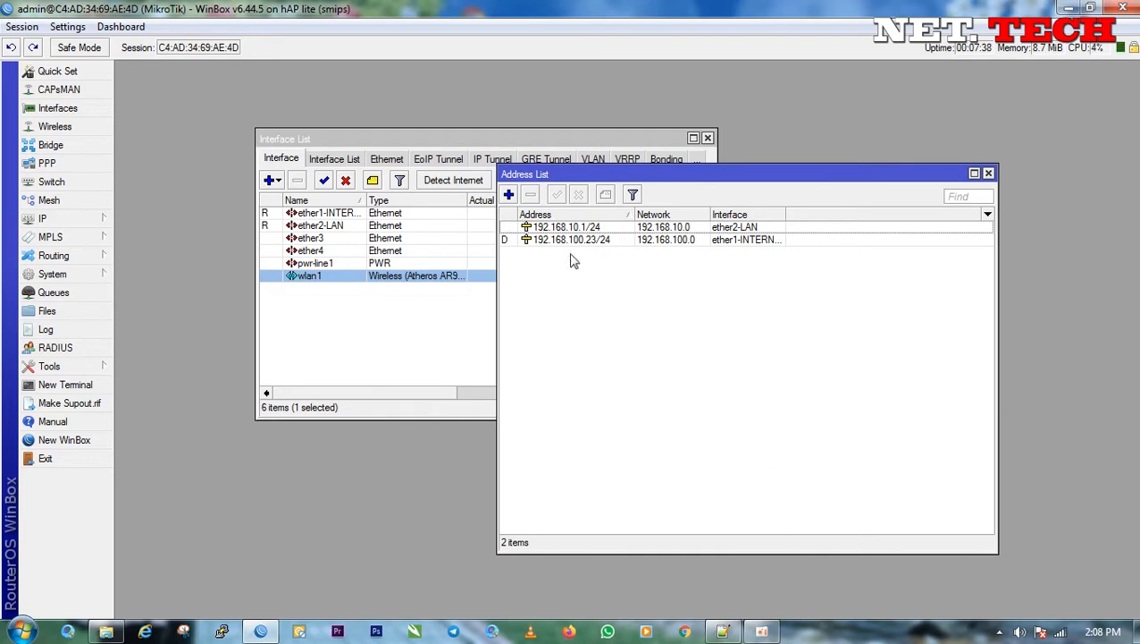
- Add the IP address 172.16.10.1/24 on the wlan1 interface and save it
left_click(508, 194)
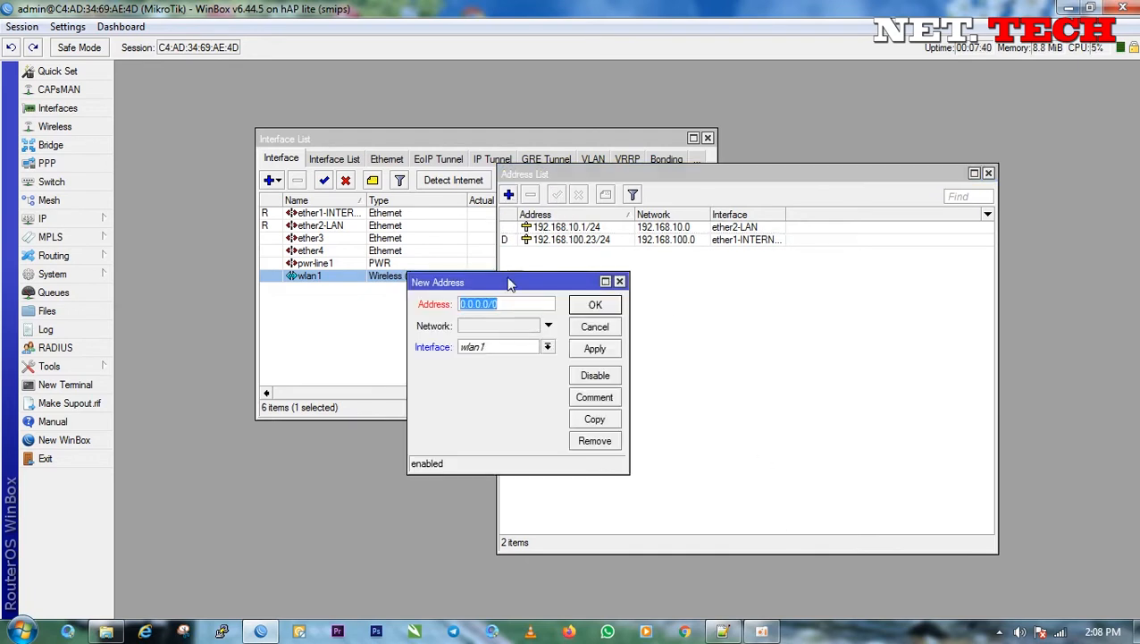
left_click_drag(508, 281, 610, 282)
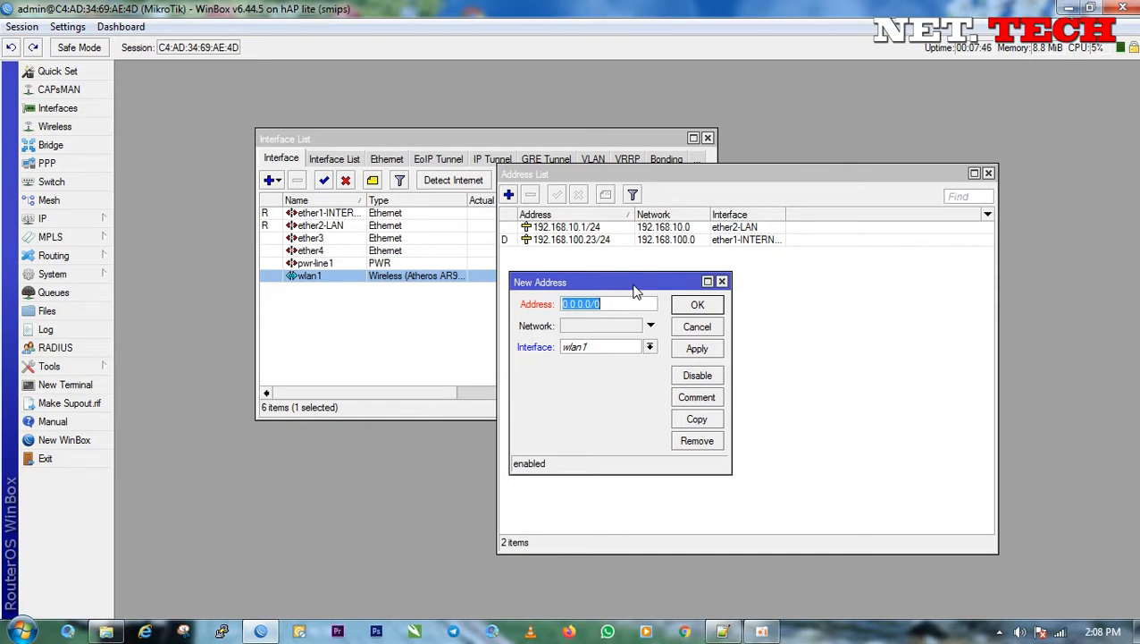
type("172.16.1")
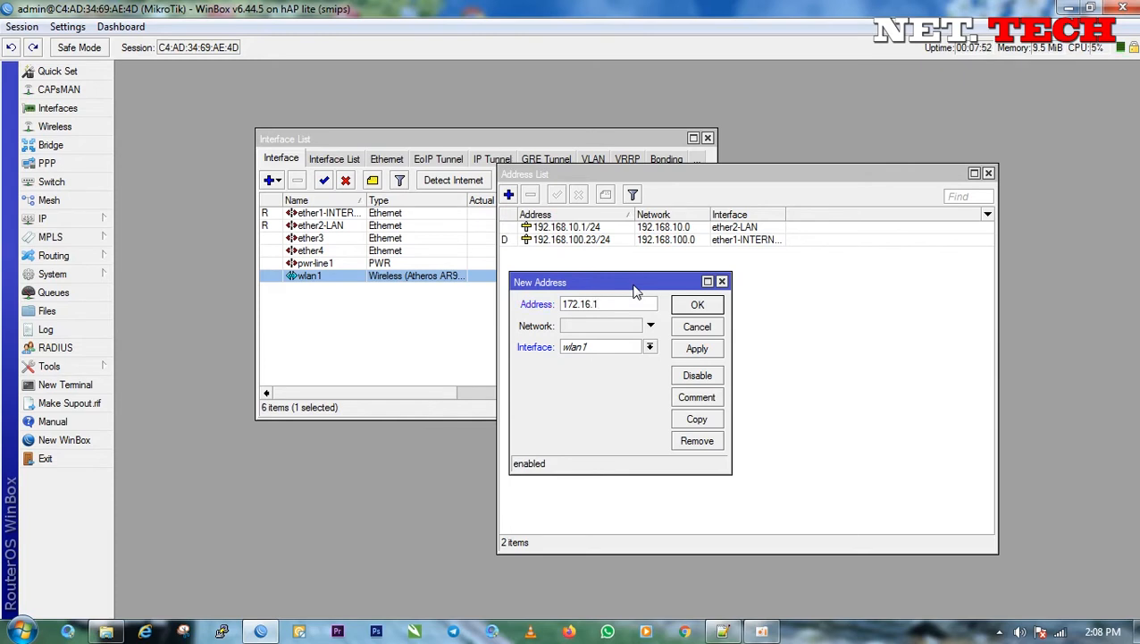
type(".2")
key("BackSpace")
type("24")
left_click_drag(659, 283, 662, 282)
left_click(654, 346)
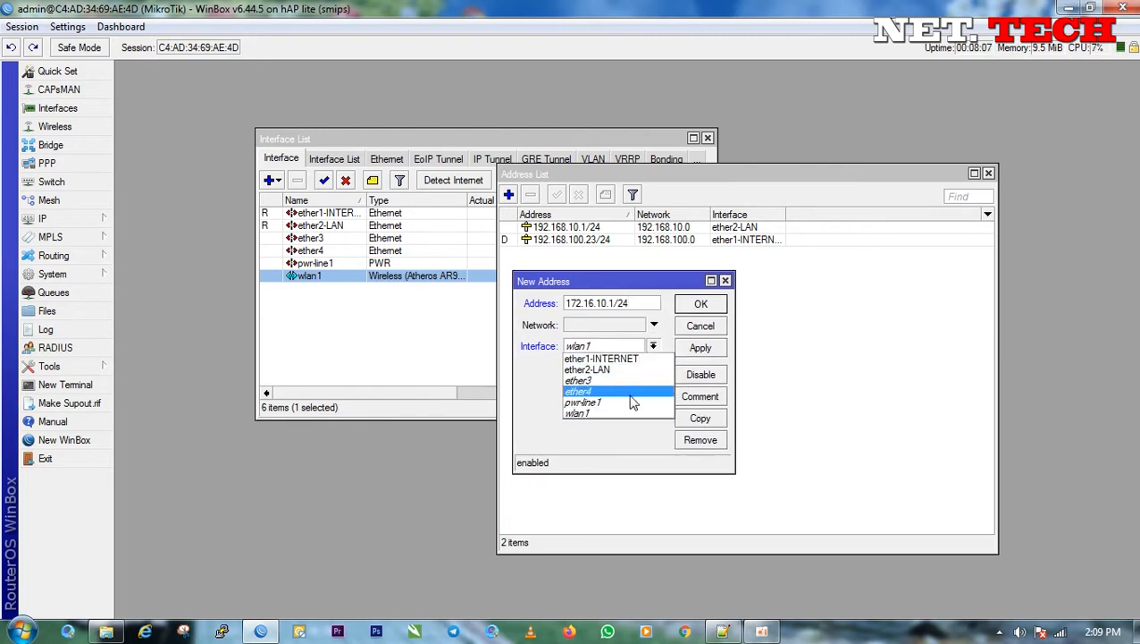
left_click(588, 417)
left_click(700, 348)
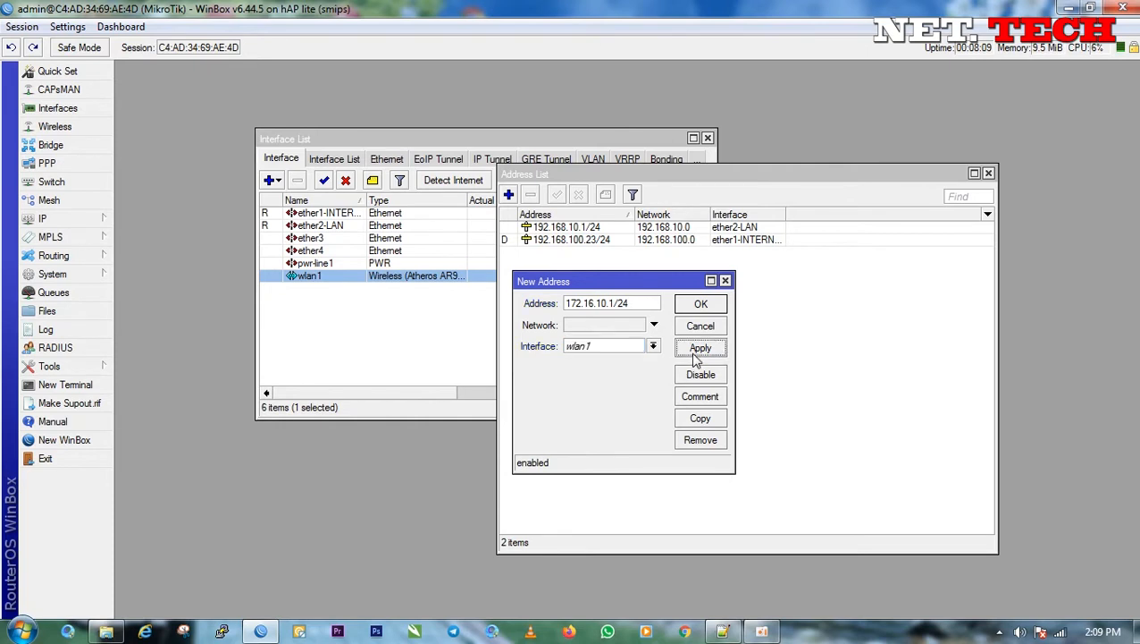
left_click(700, 304)
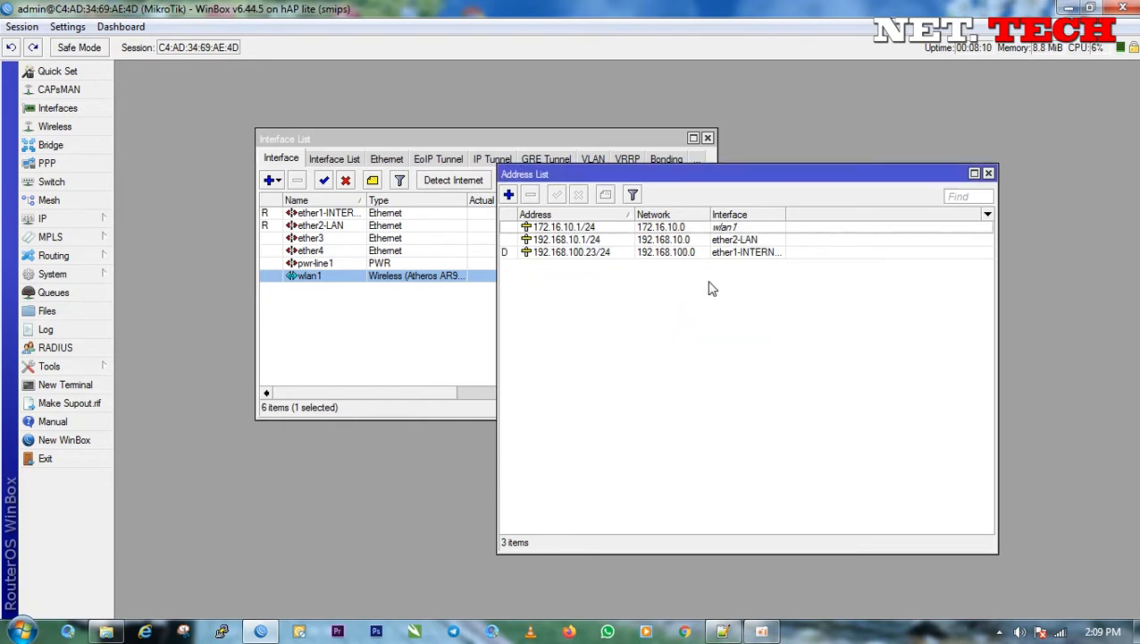
- Review the wlan1, ether1-INTERNET and ether2-LAN entries in the Address List and reposition its window
left_click(711, 228)
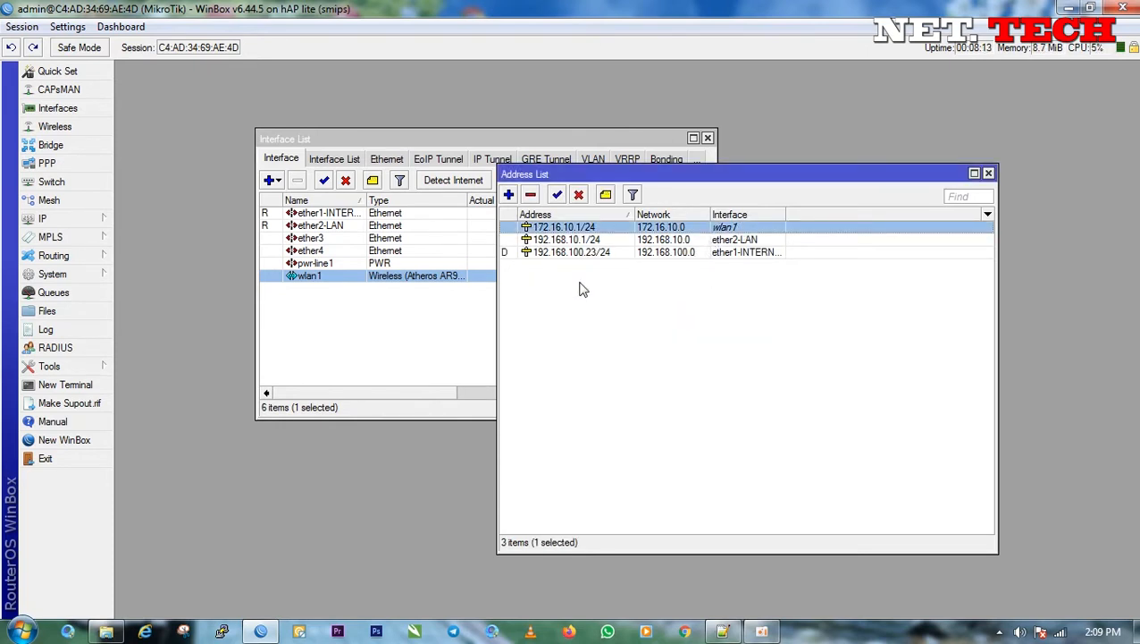
left_click(572, 254)
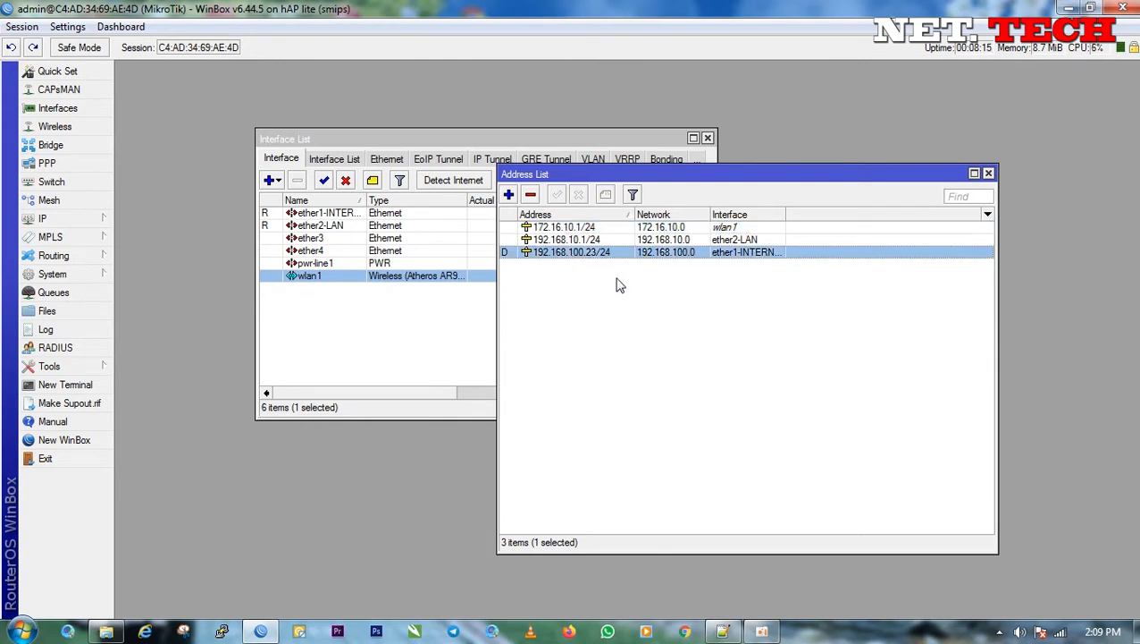
left_click(607, 242)
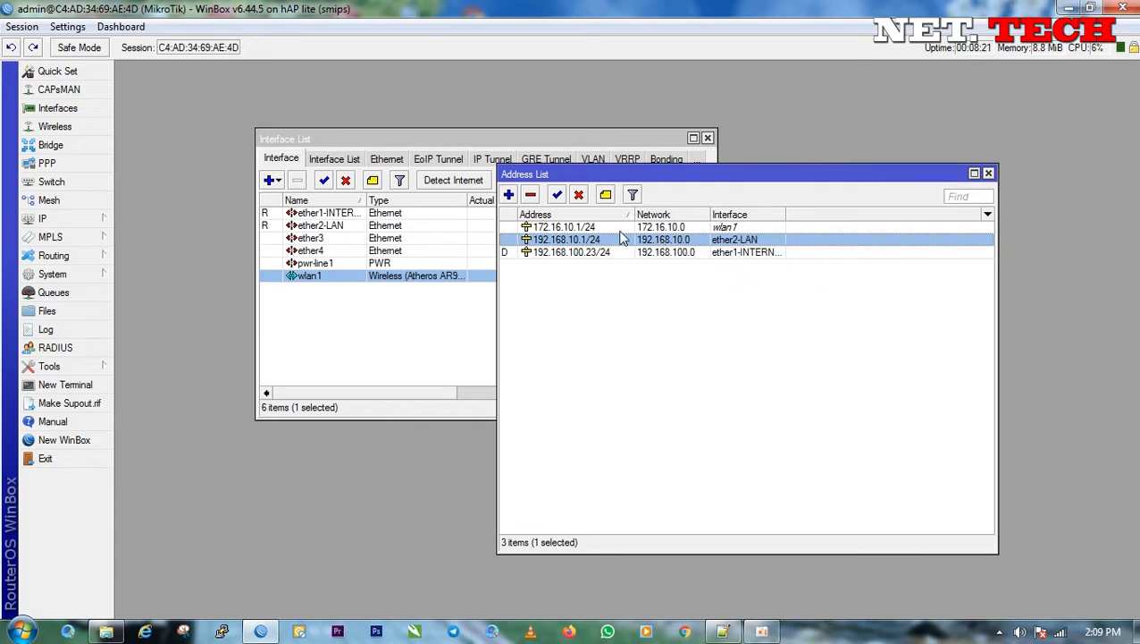
key("Up")
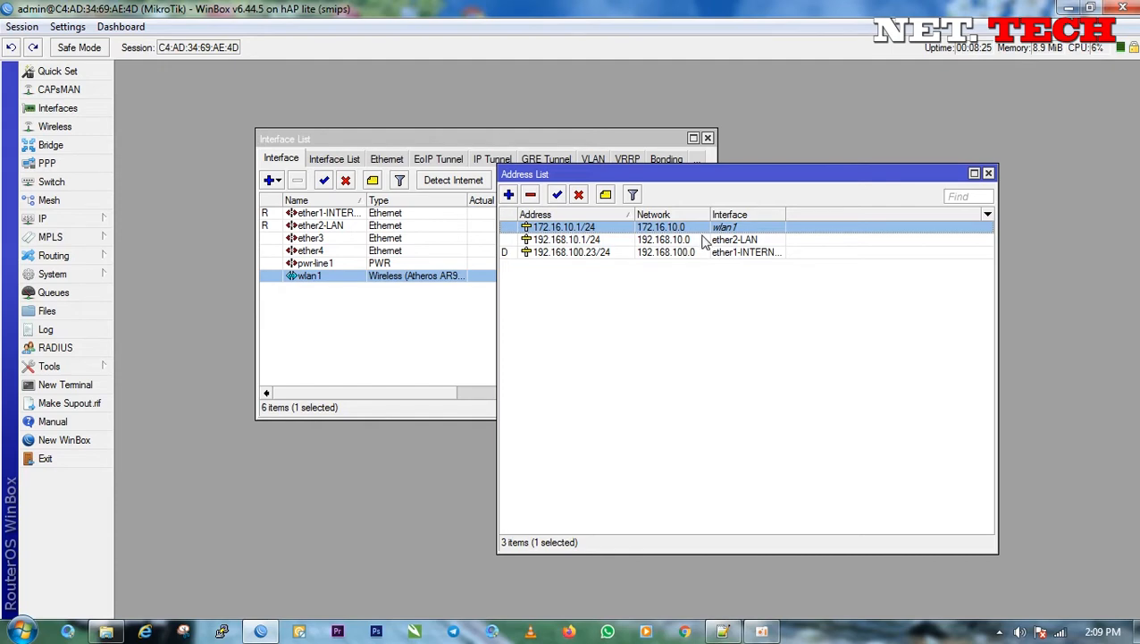
left_click_drag(666, 178, 426, 237)
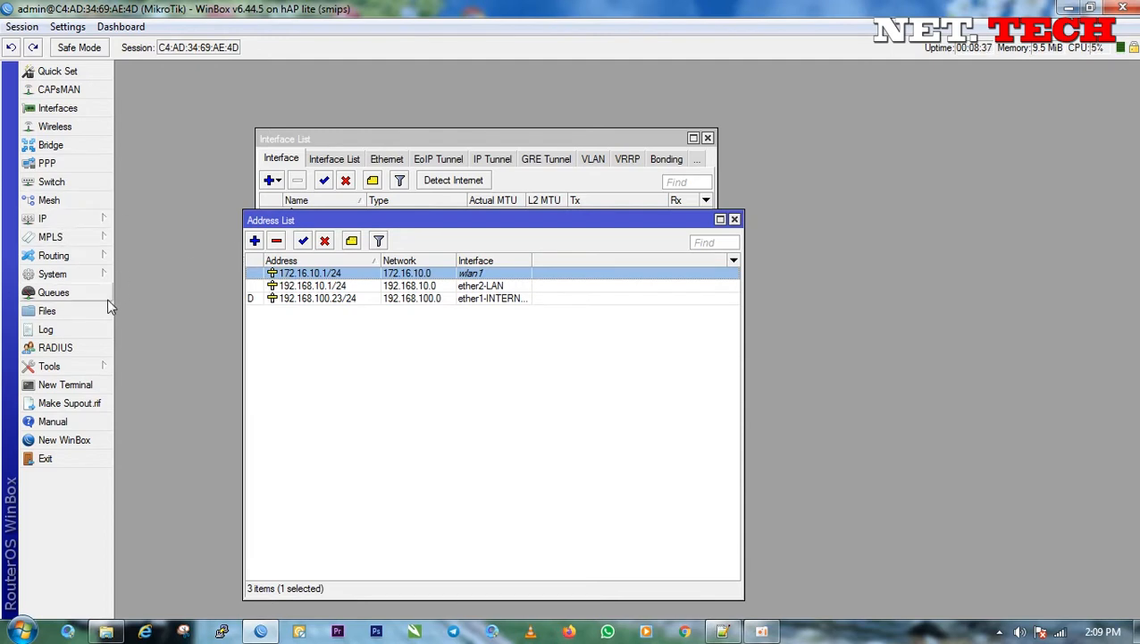
- Examine the default route in the router's IP Route List and reposition the window
left_click(89, 219)
left_click(168, 463)
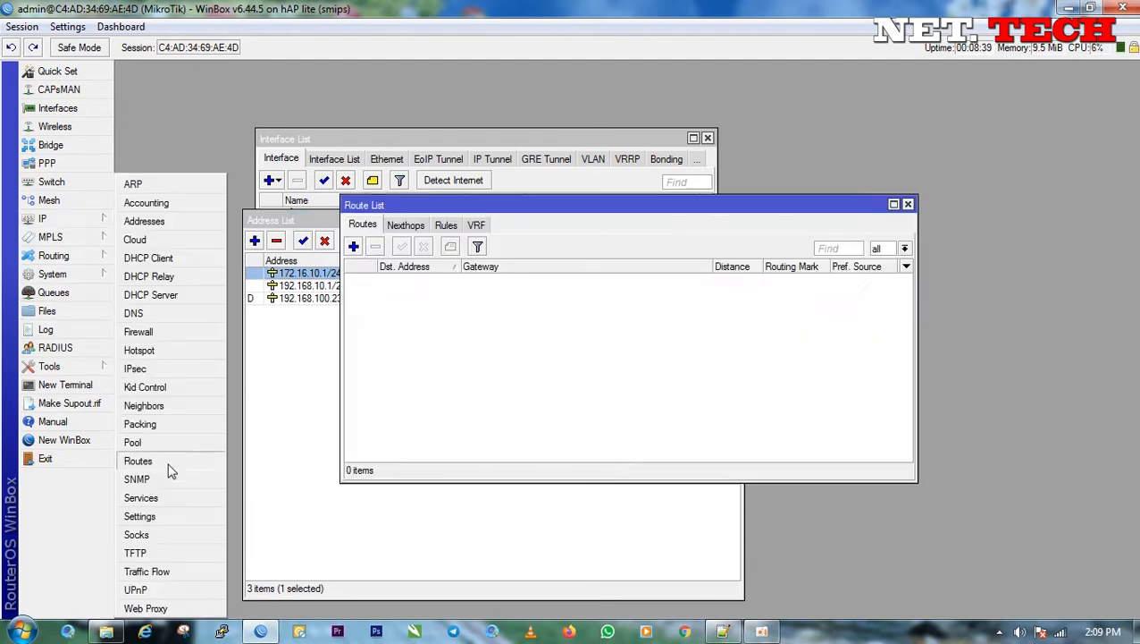
left_click(405, 280)
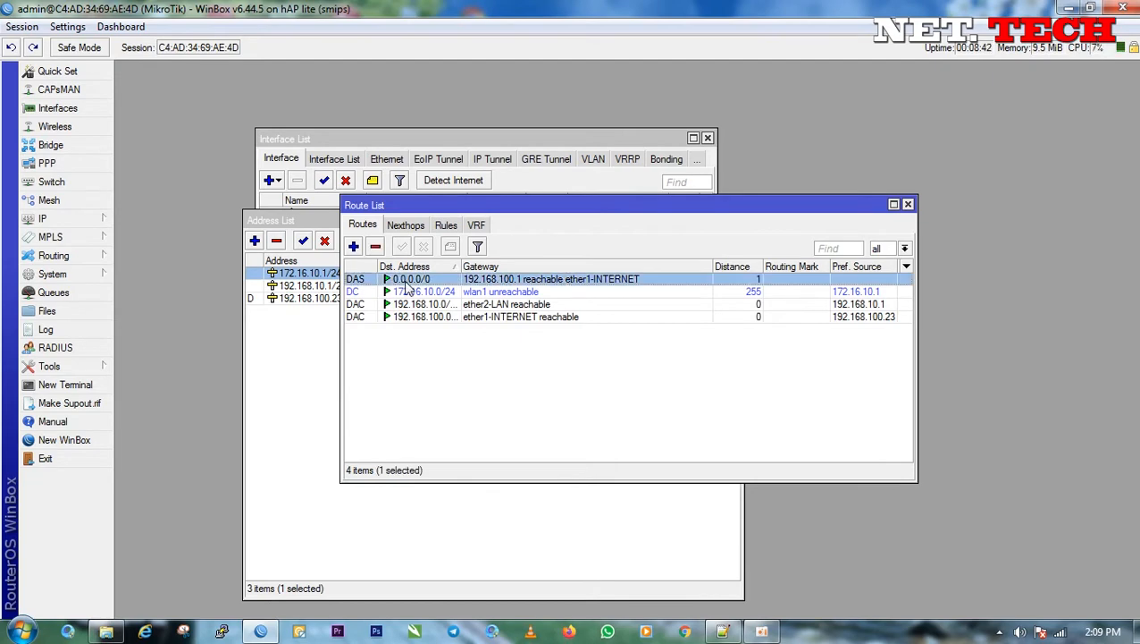
left_click_drag(492, 206, 519, 322)
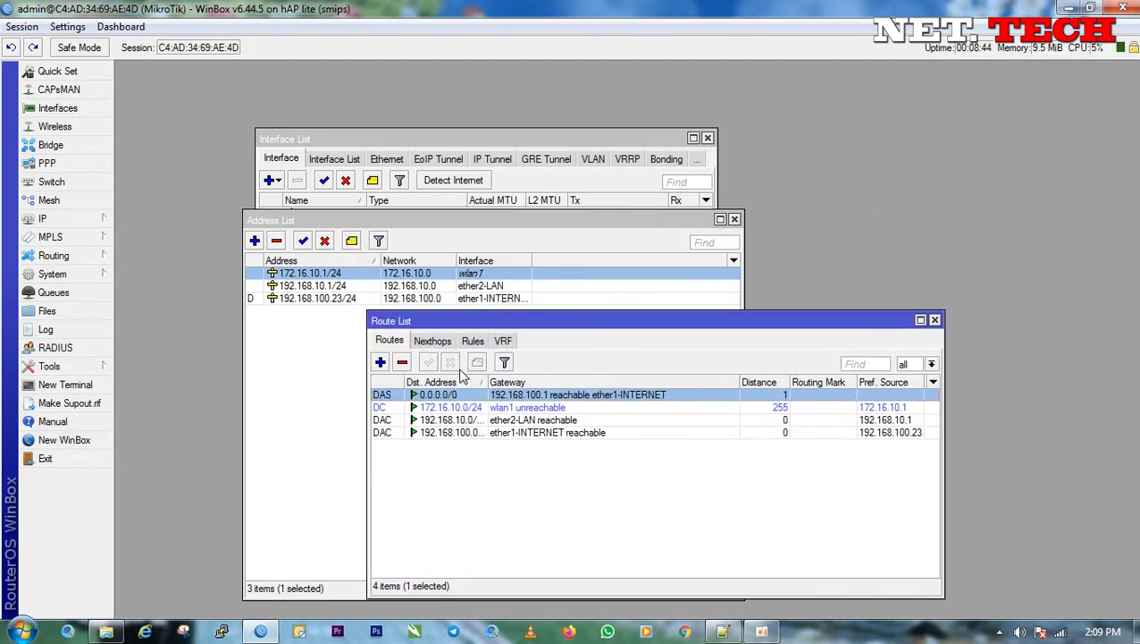
- Test internet connectivity by pinging 8.8.8.8 from a new router terminal, and stop the ping
left_click(77, 388)
left_click_drag(420, 75, 644, 76)
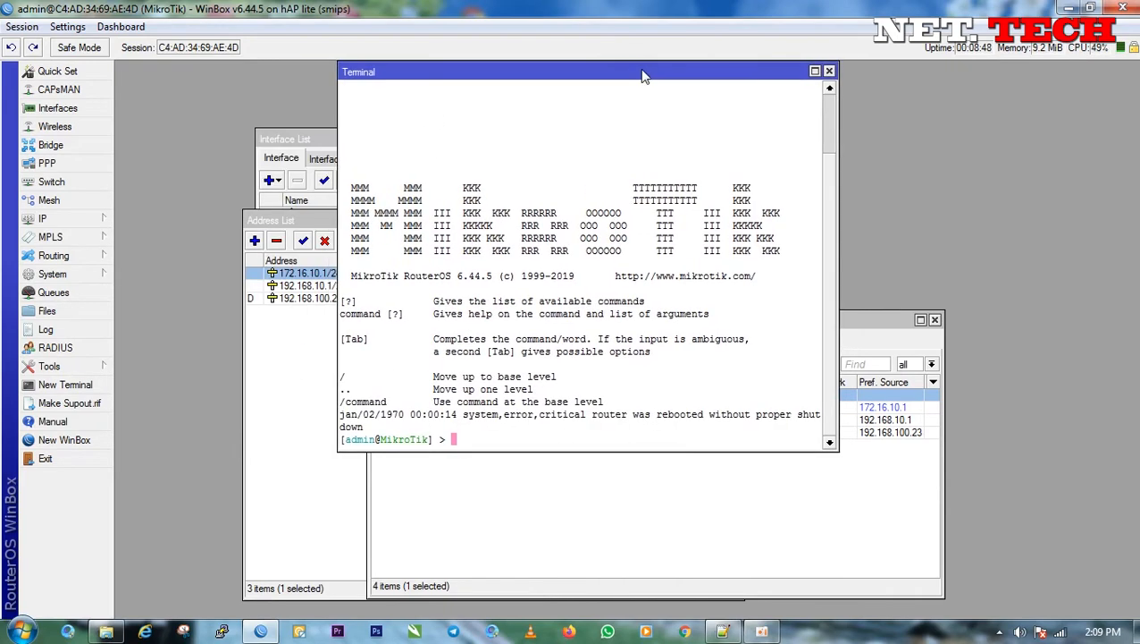
type("ping 8.8.8.8")
key("Return")
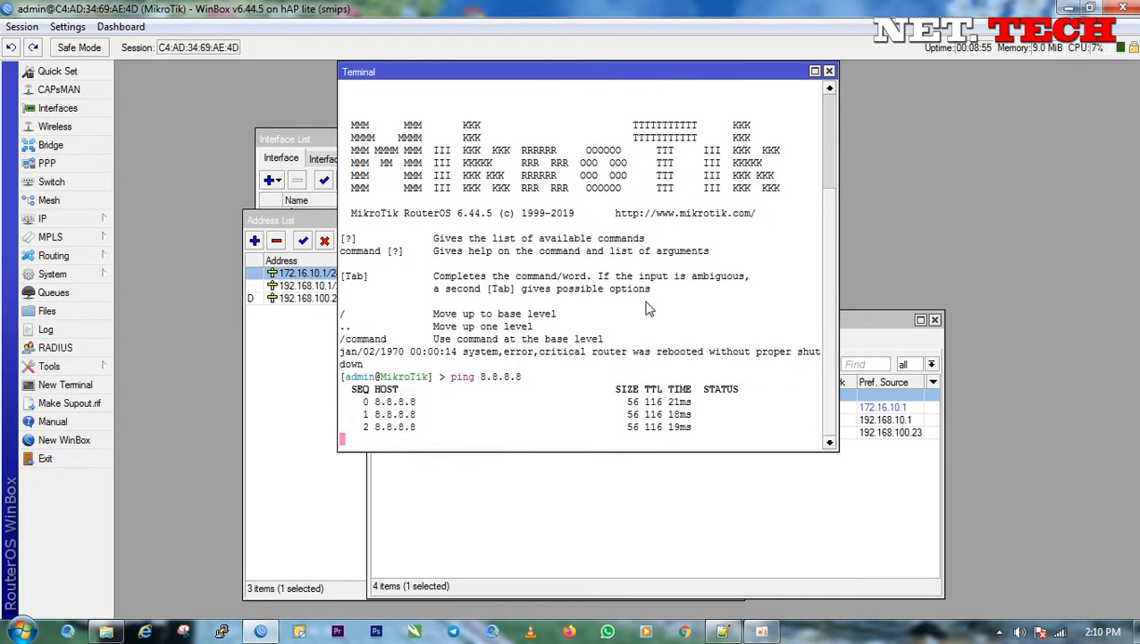
key("ctrl+c")
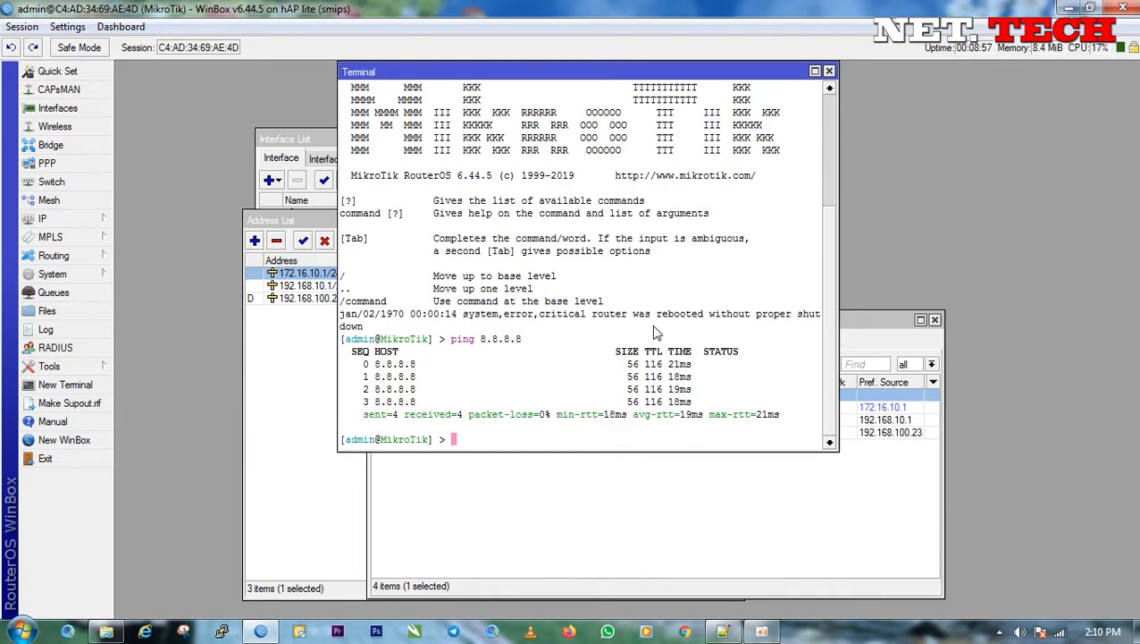
- Test name resolution by pinging google.com from the terminal, close the terminal and reposition the Route List window
type("ping google.com")
key("Return")
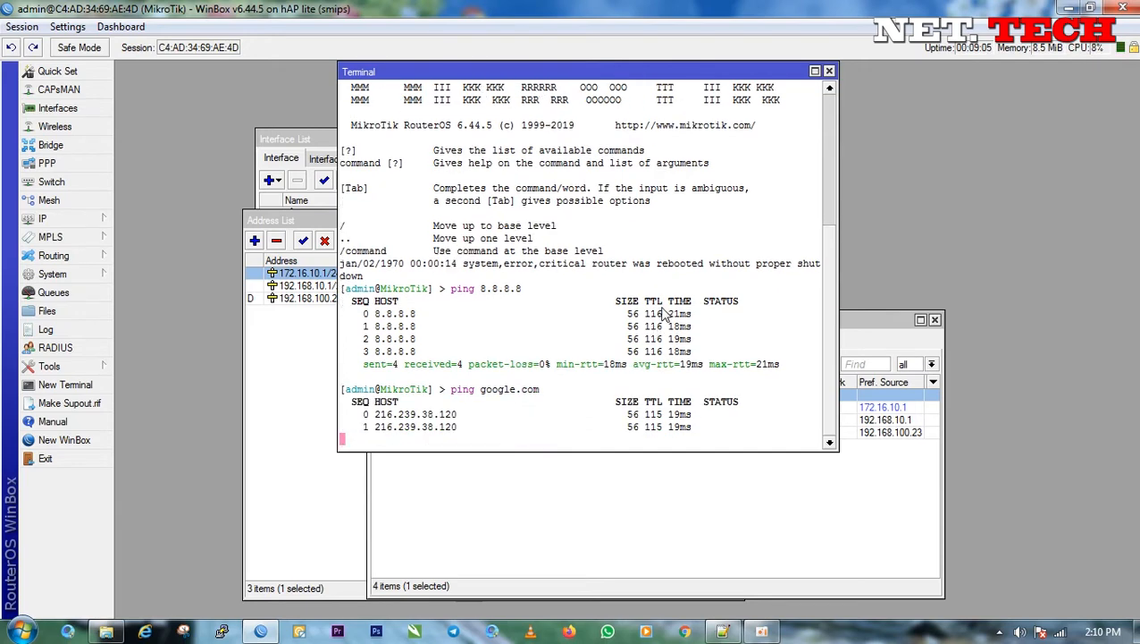
left_click(829, 72)
left_click_drag(867, 327, 755, 298)
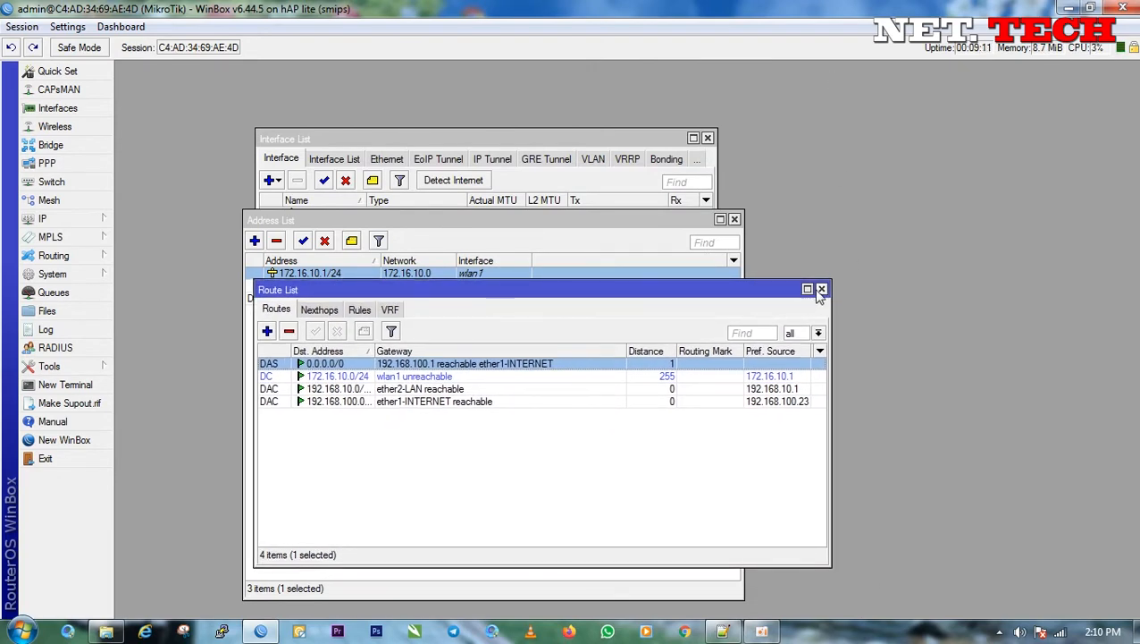
left_click_drag(332, 293, 340, 273)
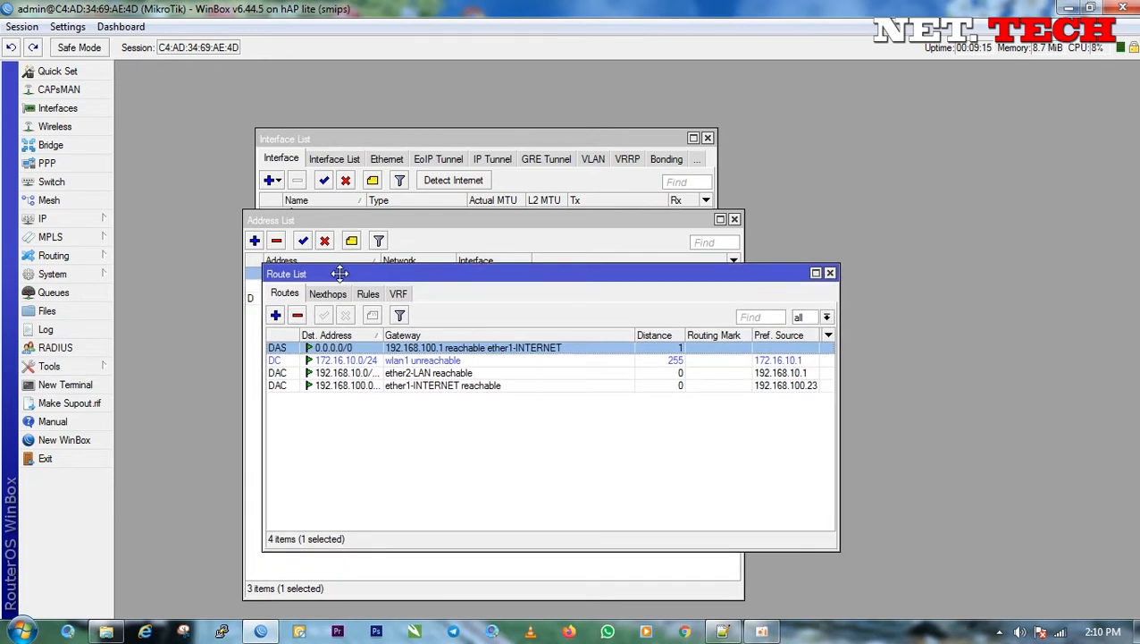
- Create a firewall NAT rule on the srcnat chain with ether1-INTERNET as the outgoing interface
left_click(102, 223)
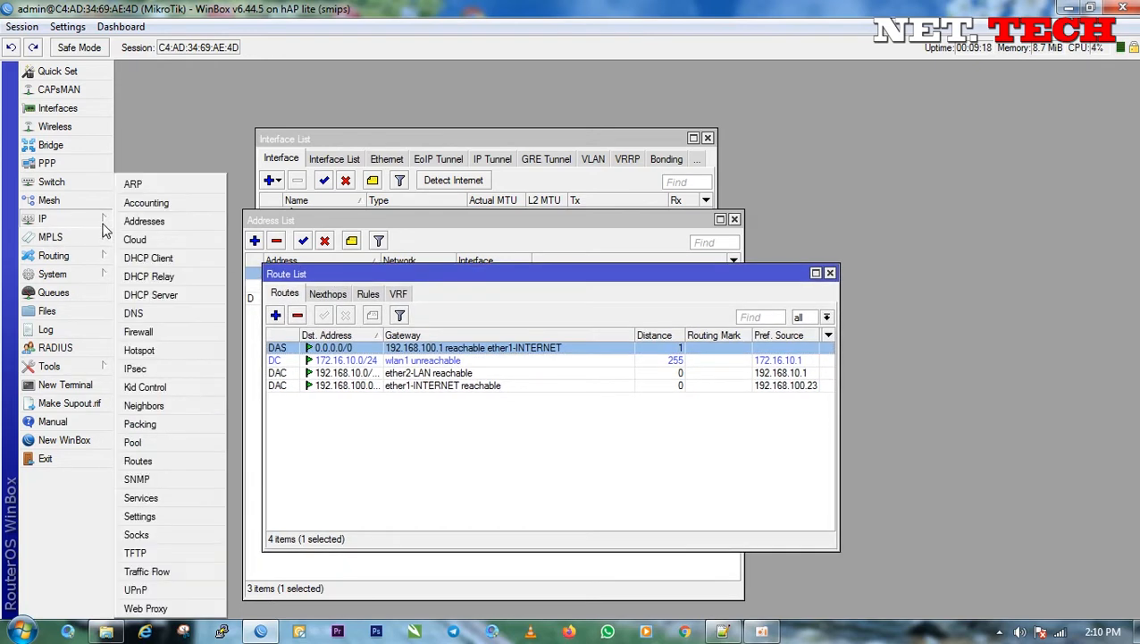
left_click(152, 333)
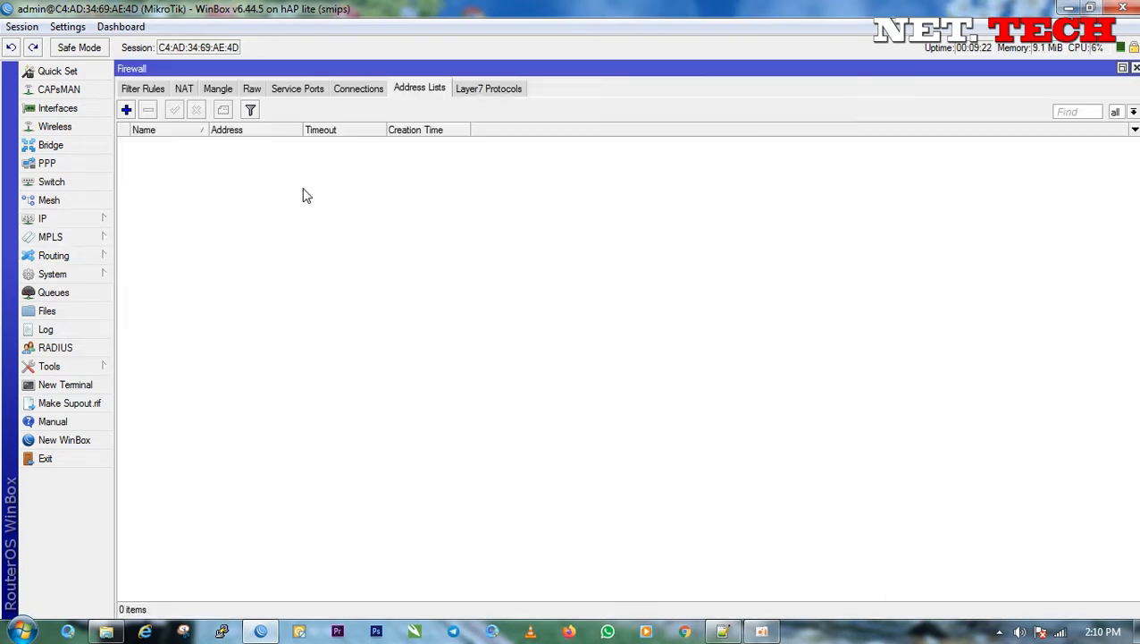
left_click(181, 89)
left_click(126, 110)
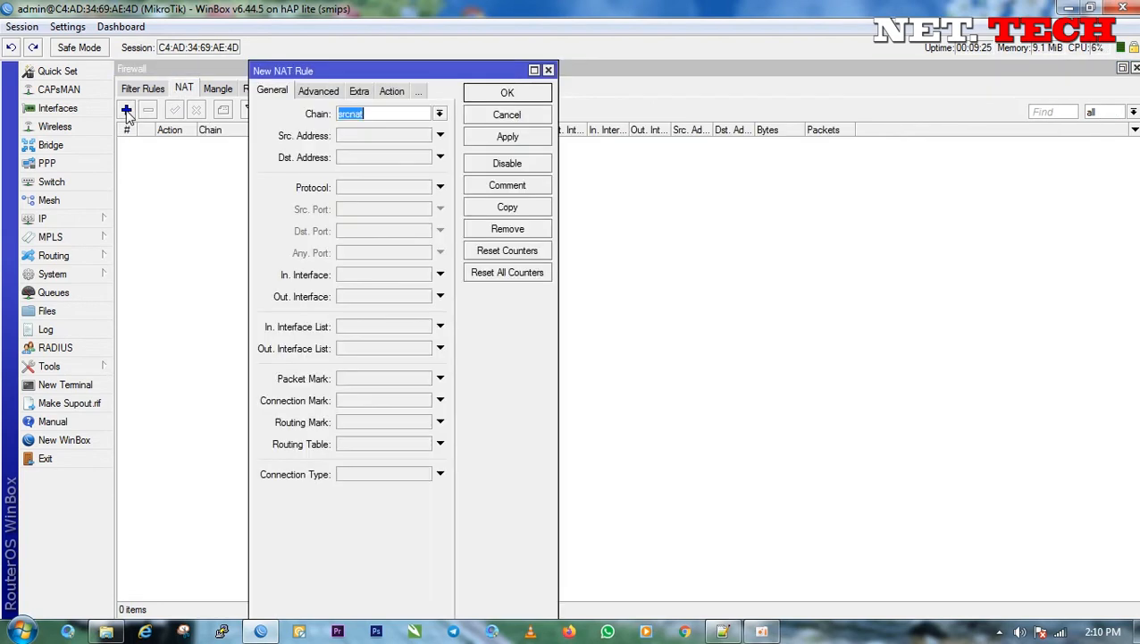
left_click(362, 302)
left_click(438, 296)
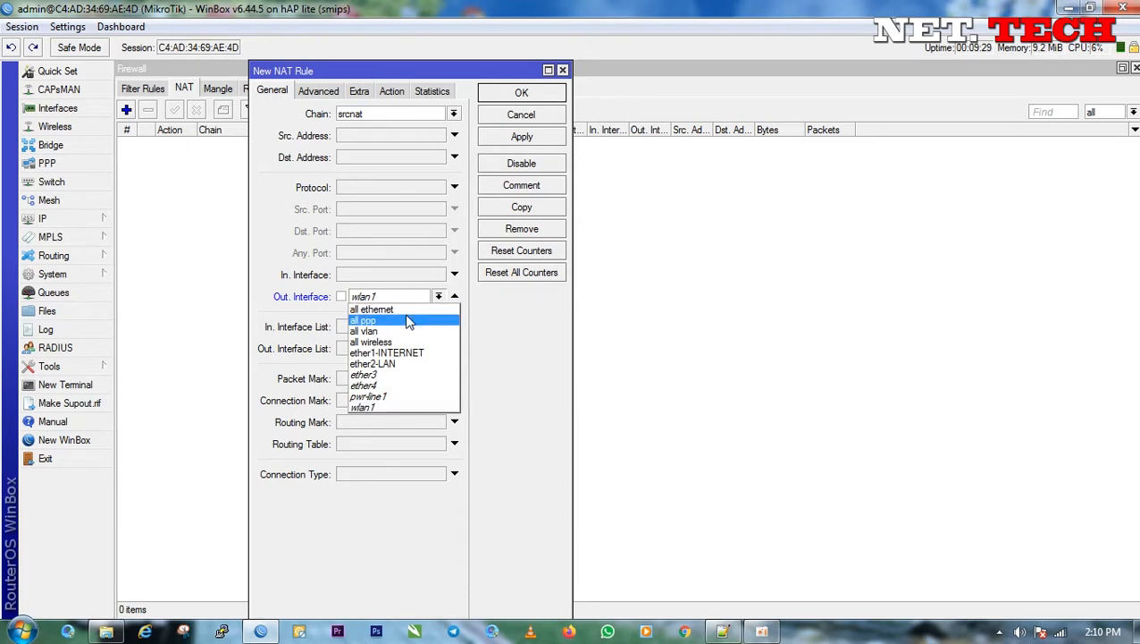
left_click(392, 353)
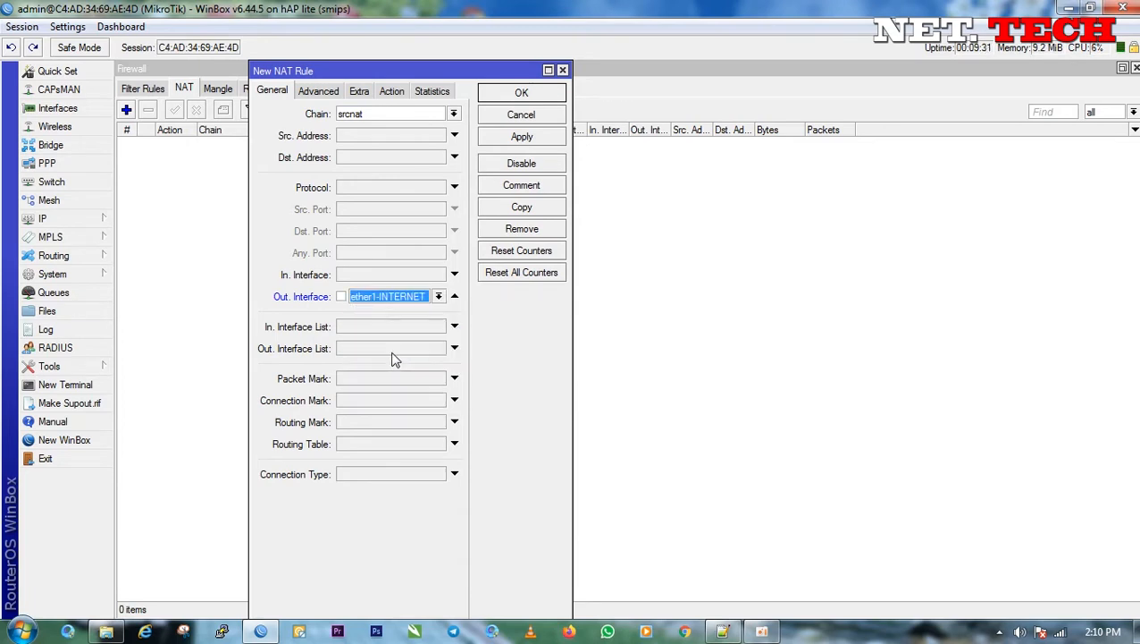
- Set the new NAT rule's action to masquerade and save the rule
left_click(392, 91)
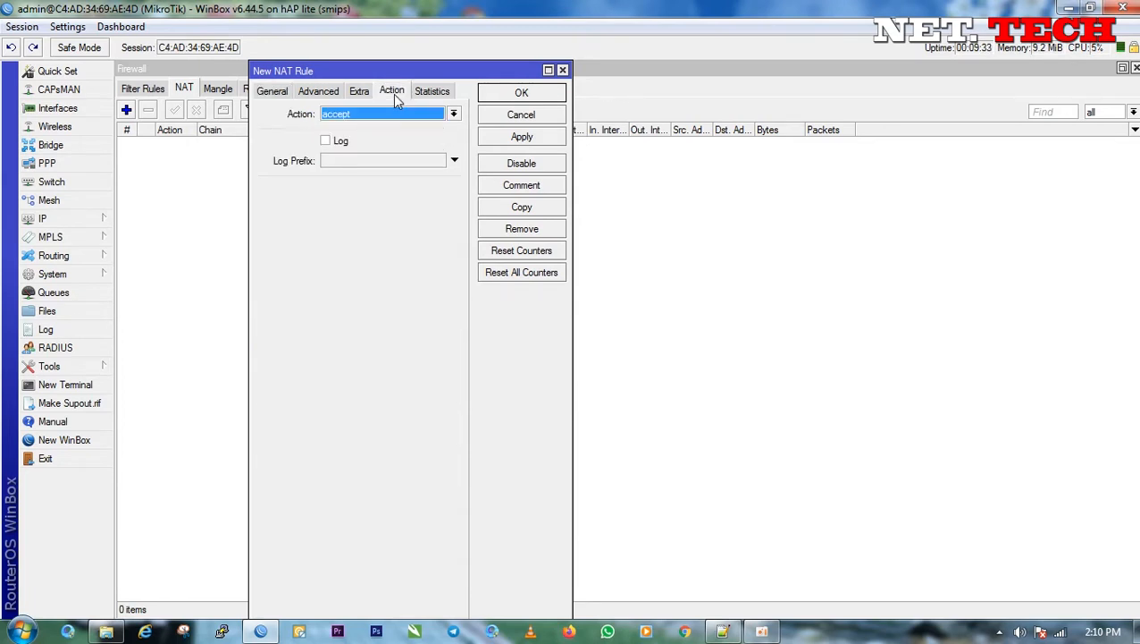
left_click(385, 114)
left_click(376, 193)
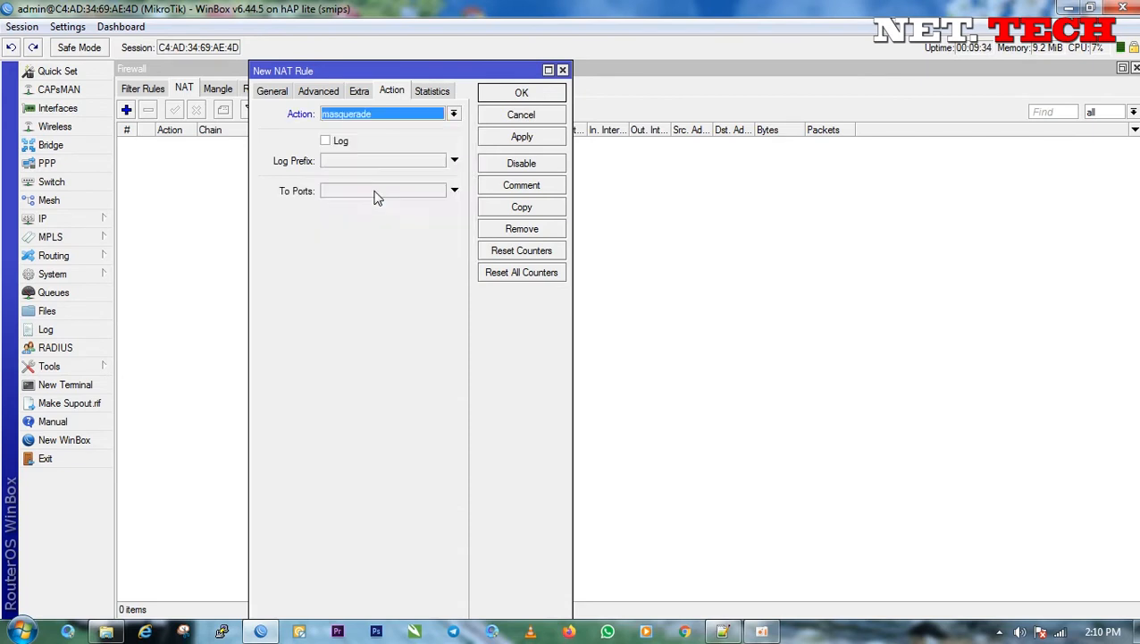
left_click(490, 140)
left_click(490, 105)
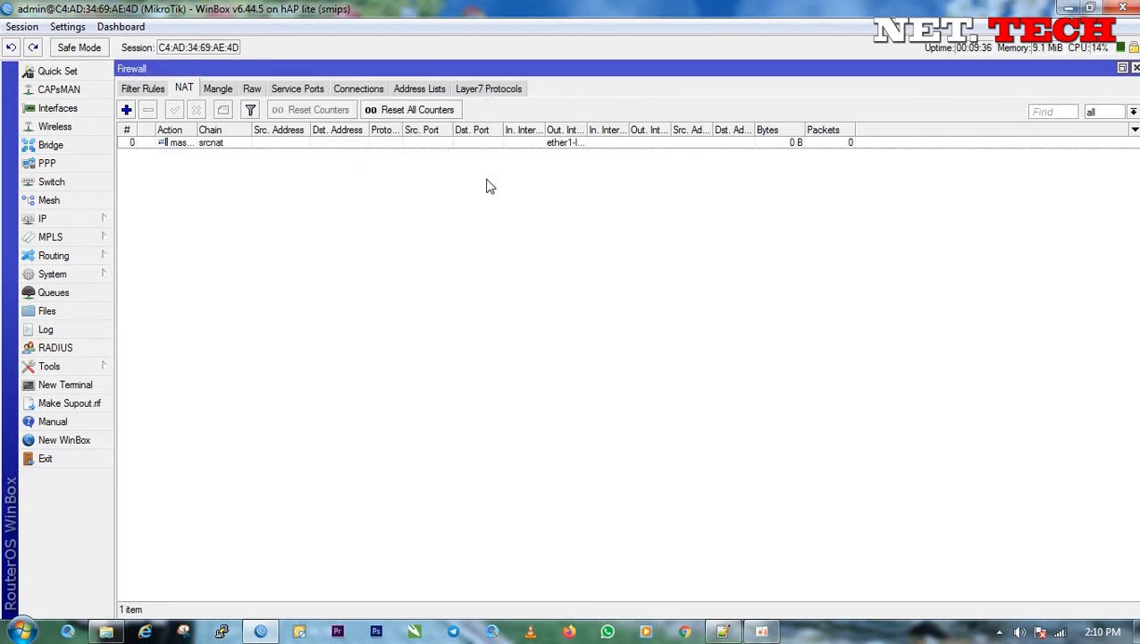
left_click(396, 148)
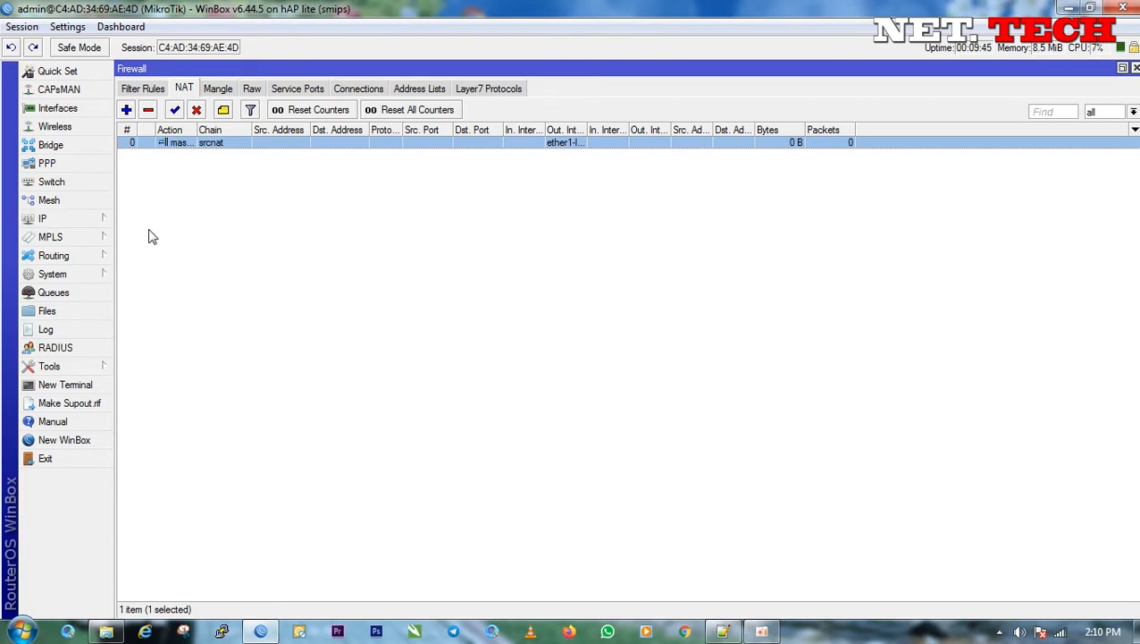
- Start the DHCP server setup wizard and choose ether2-LAN as the server interface
left_click(102, 223)
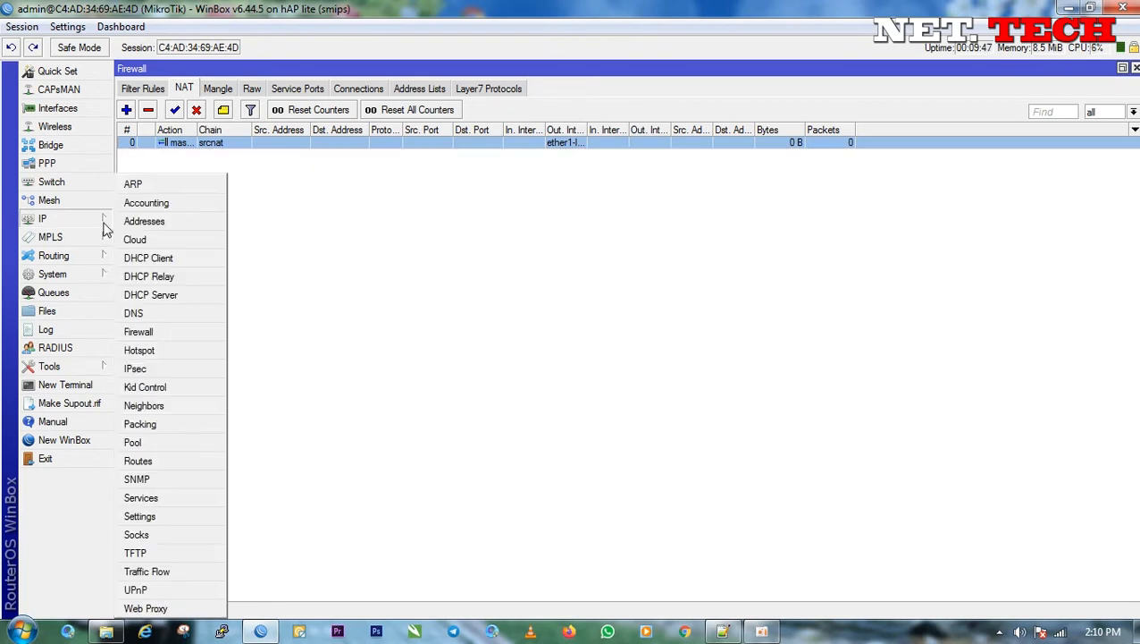
left_click(168, 300)
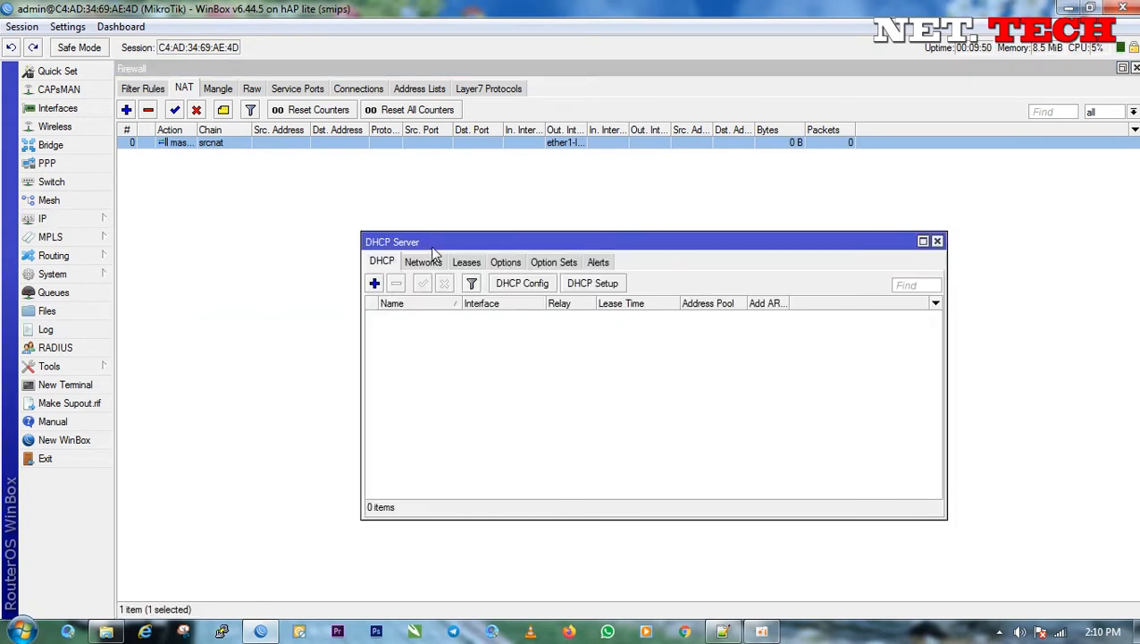
left_click_drag(435, 245, 277, 212)
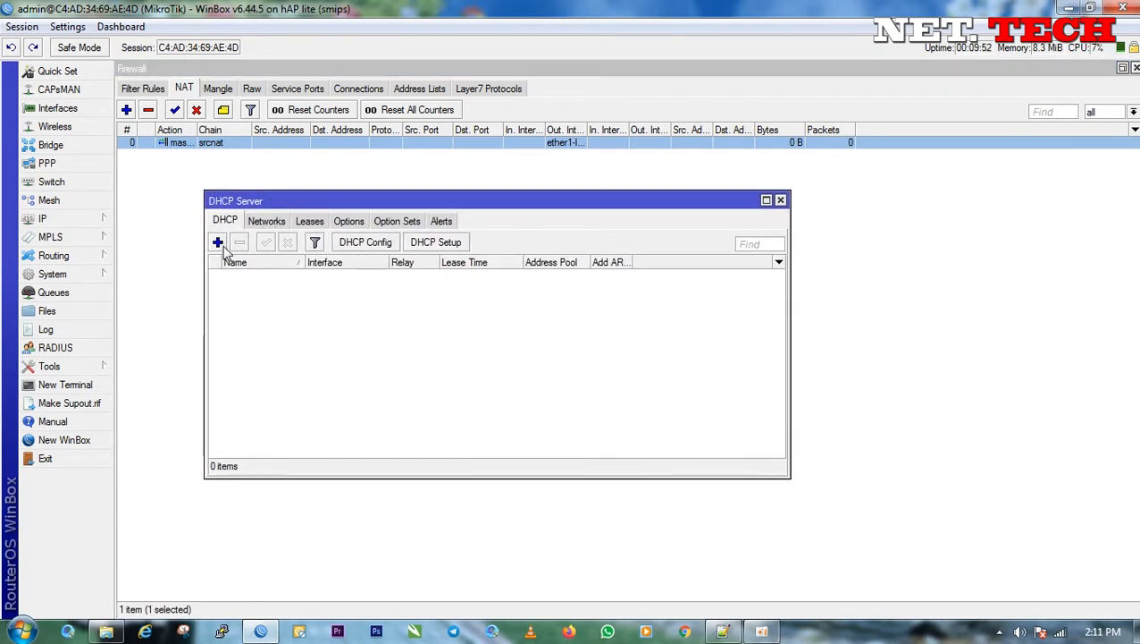
left_click(440, 248)
left_click(463, 251)
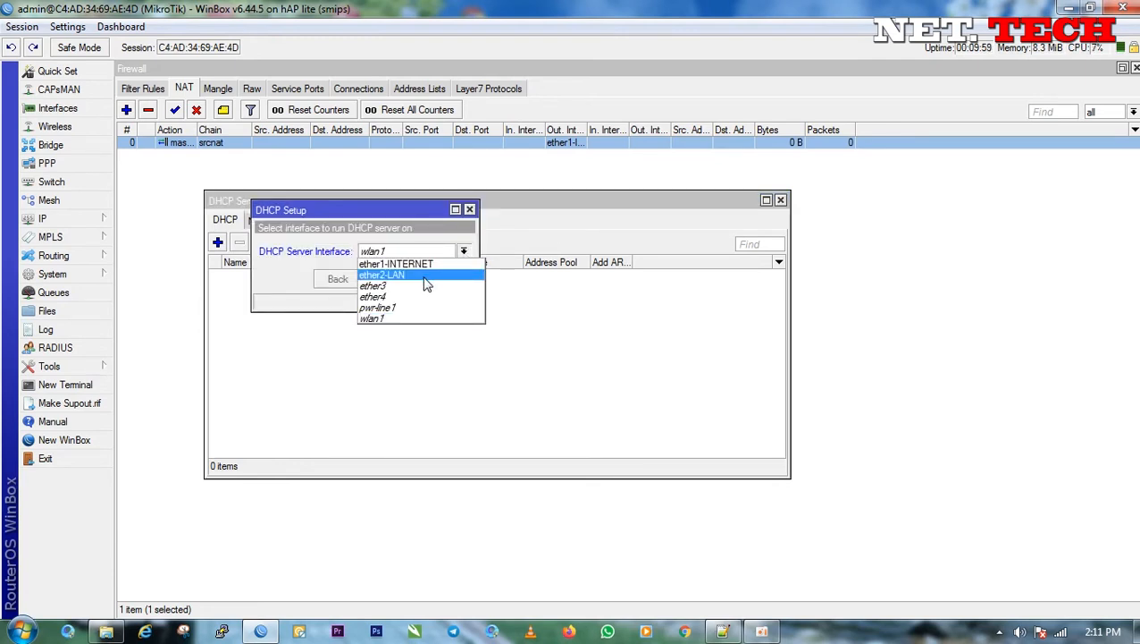
left_click(426, 275)
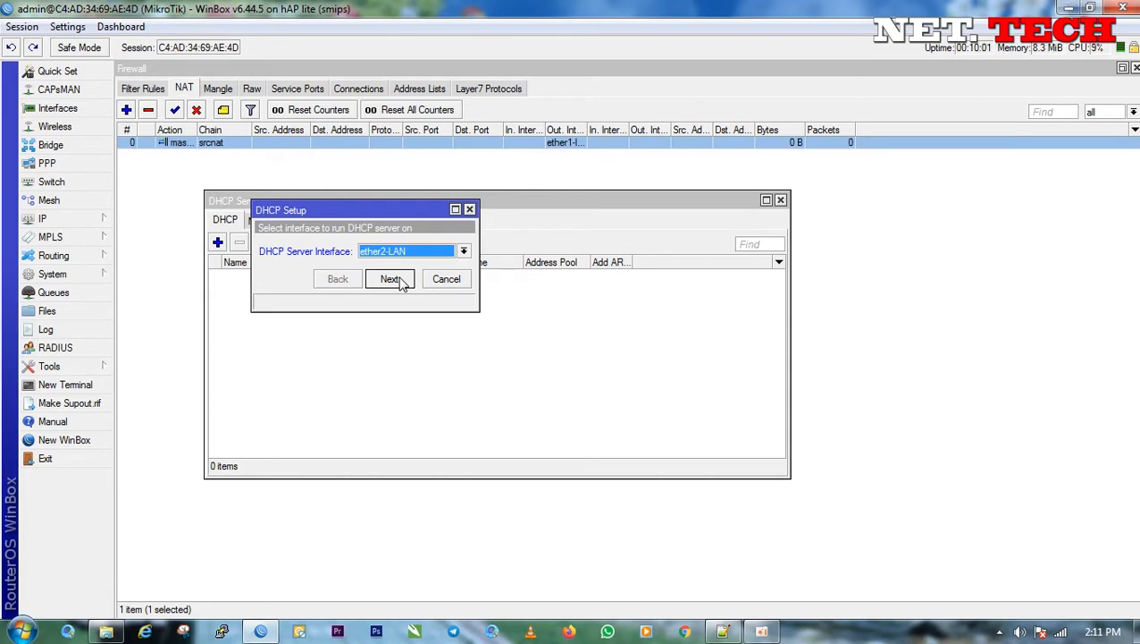
- Complete the ether2-LAN DHCP setup by accepting the suggested values, including the address pool ending at 192.168.10.254
left_click(391, 279)
left_click(398, 280)
left_click(399, 280)
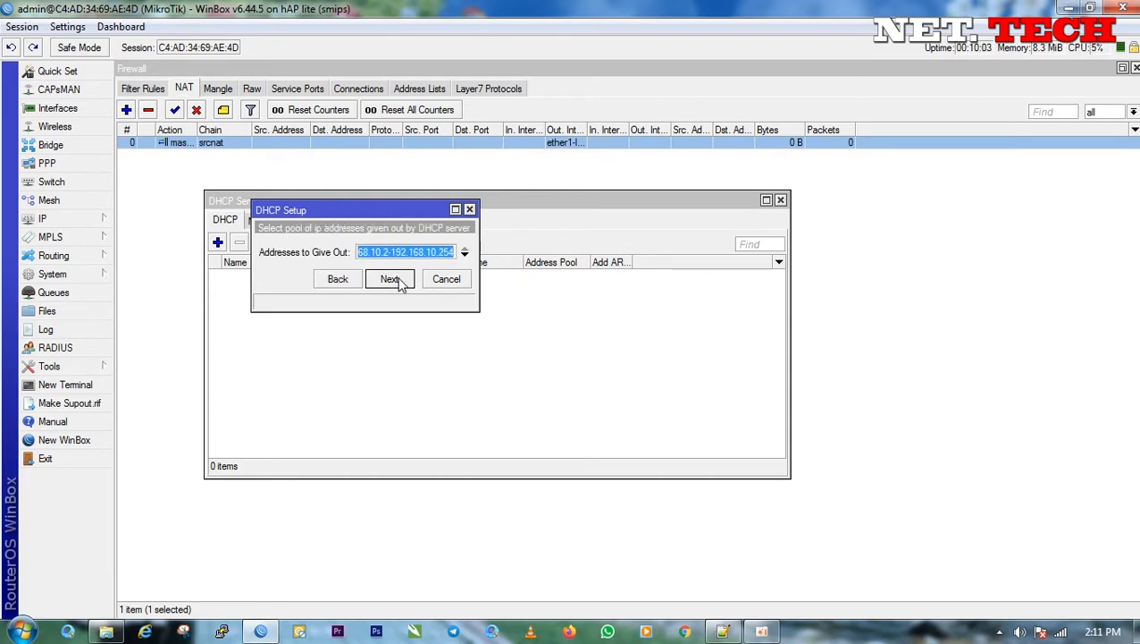
left_click(399, 280)
left_click(399, 280)
left_click(399, 279)
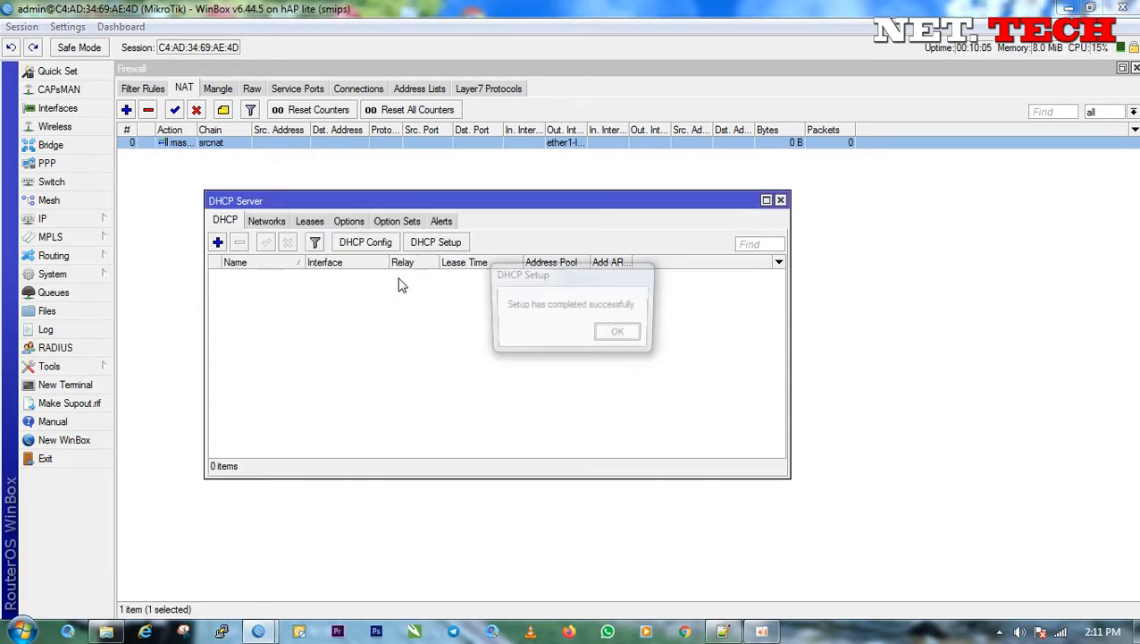
left_click(617, 336)
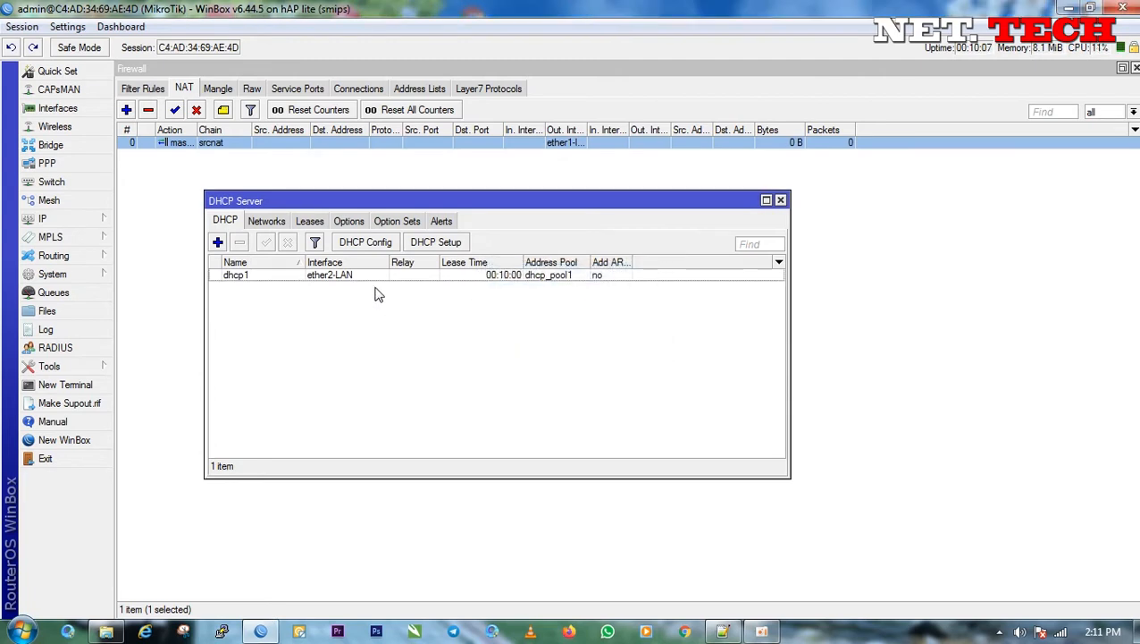
left_click(551, 274)
left_click(550, 331)
- Set up a DHCP server on wlan1 for network 172.16.10.0/24, accepting the suggested values and a 00:10:00 lease time
left_click_drag(482, 202, 467, 208)
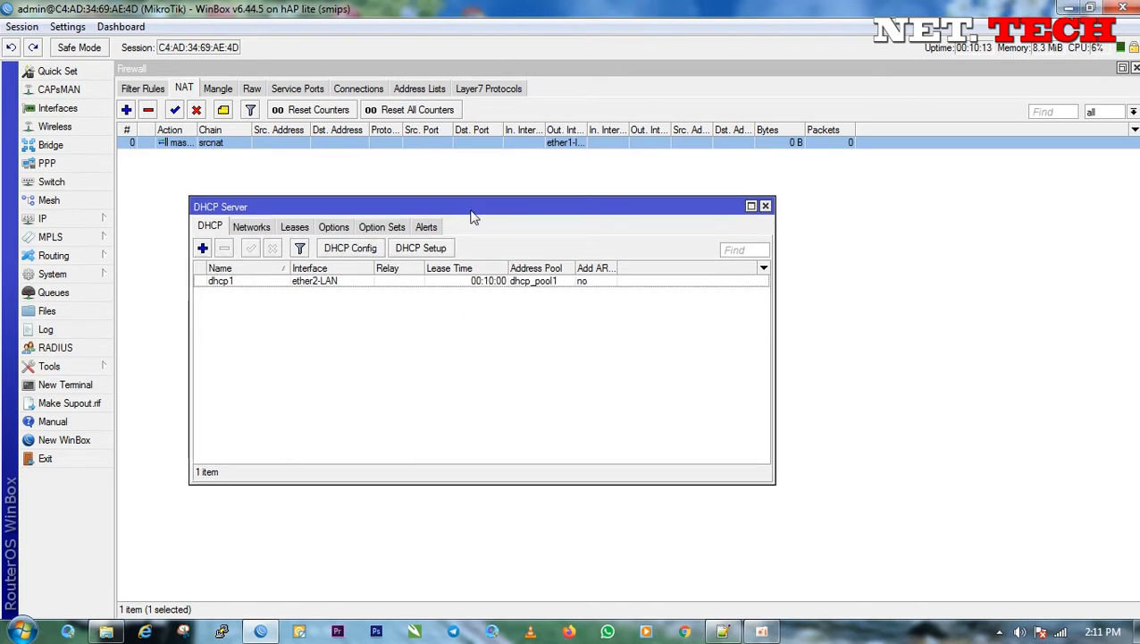
left_click(421, 249)
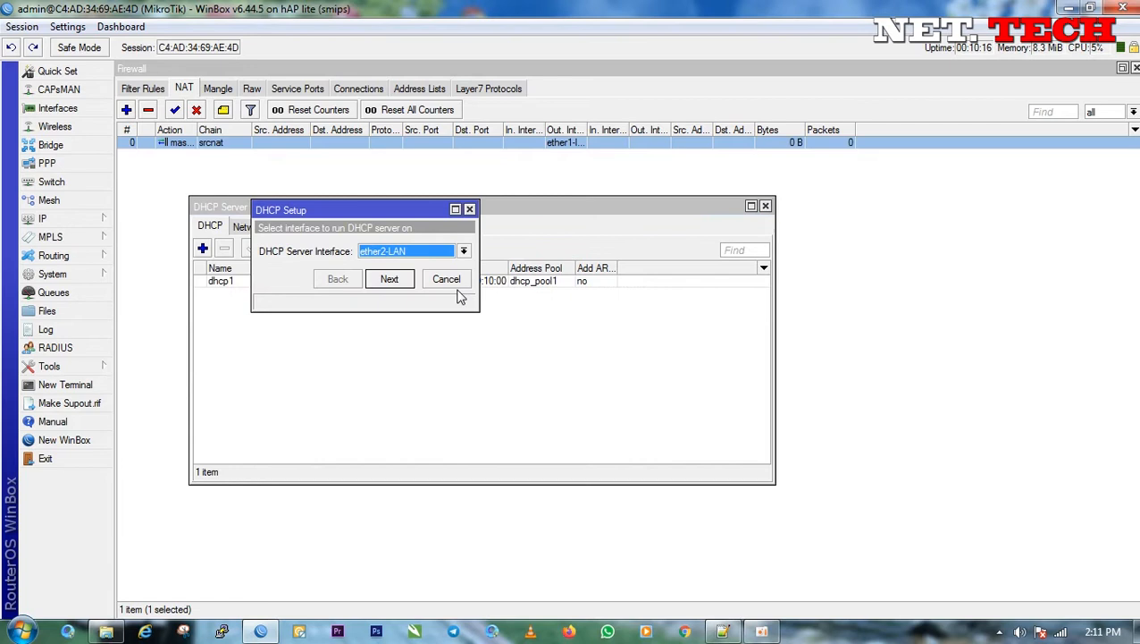
left_click(419, 256)
left_click(392, 318)
left_click(390, 279)
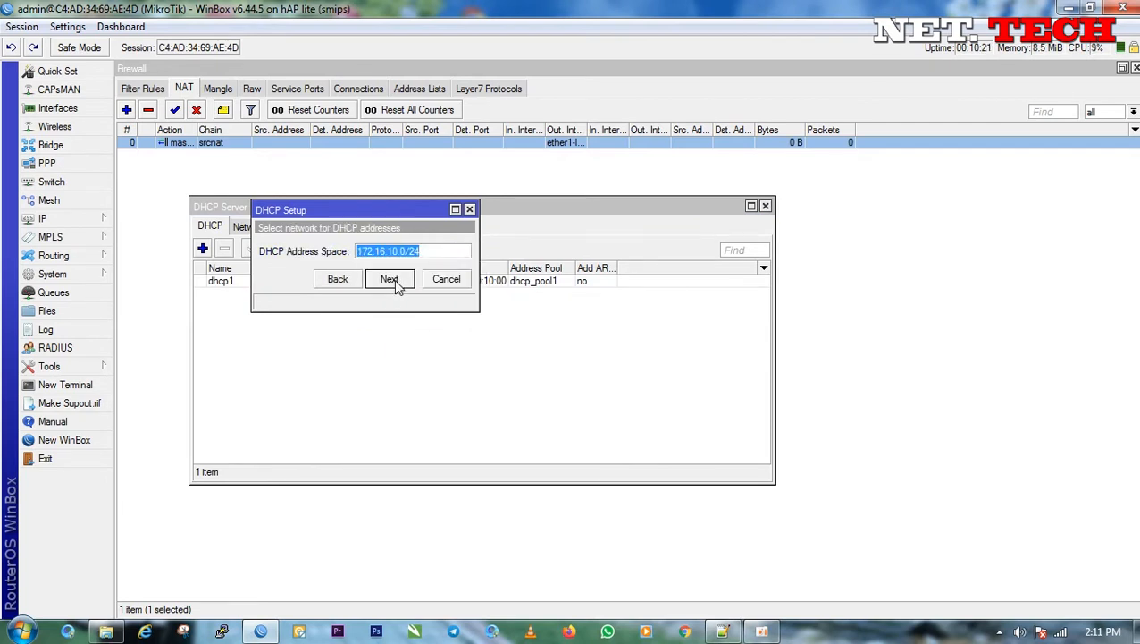
left_click(390, 279)
left_click(390, 279)
left_click(389, 278)
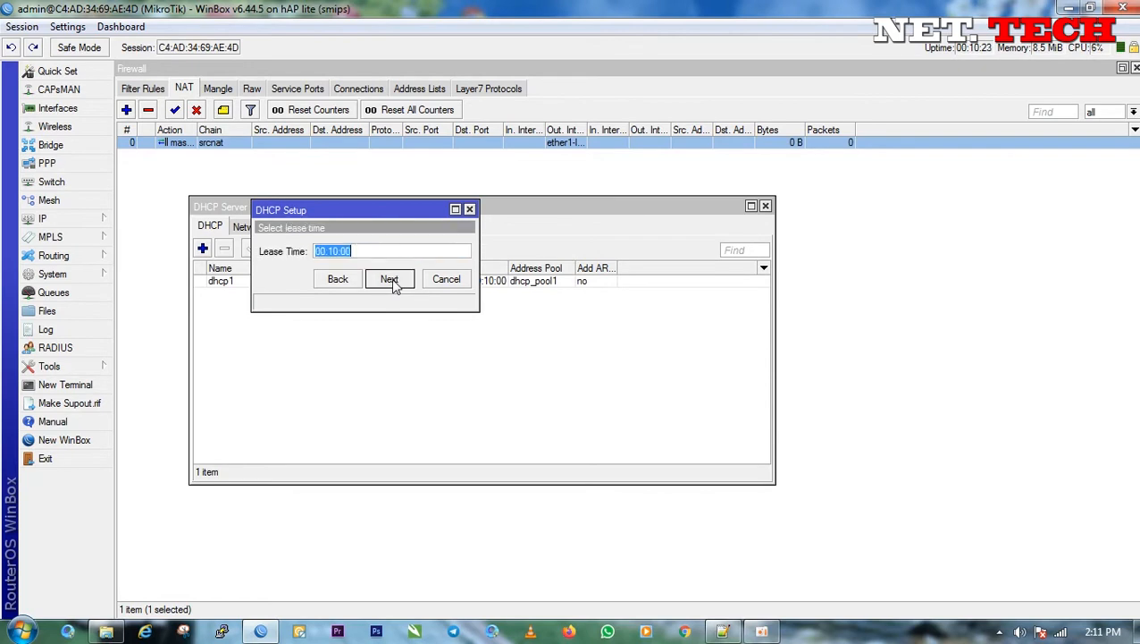
left_click(390, 279)
left_click(617, 336)
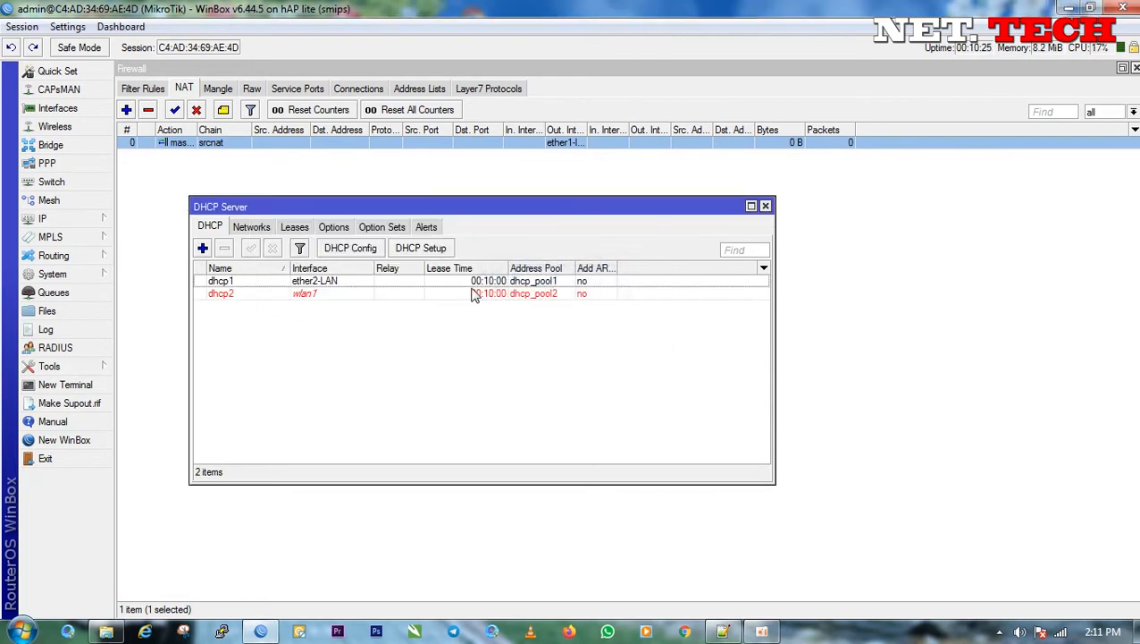
left_click(282, 296)
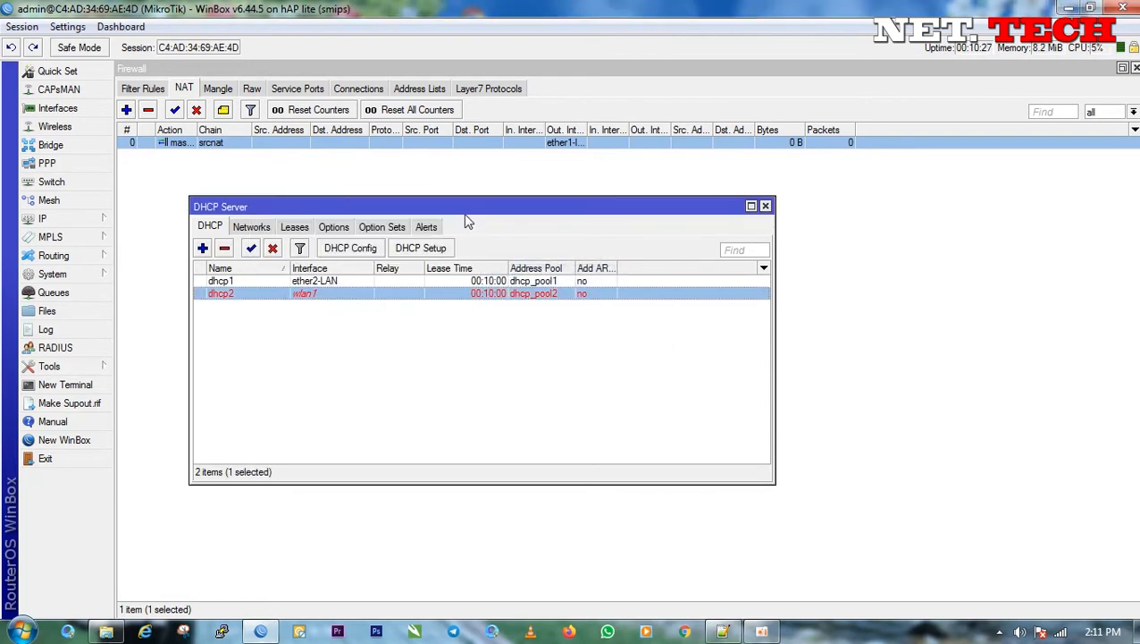
- Check the computer's list of available wireless networks and move the DHCP Server window aside
left_click_drag(468, 212, 406, 167)
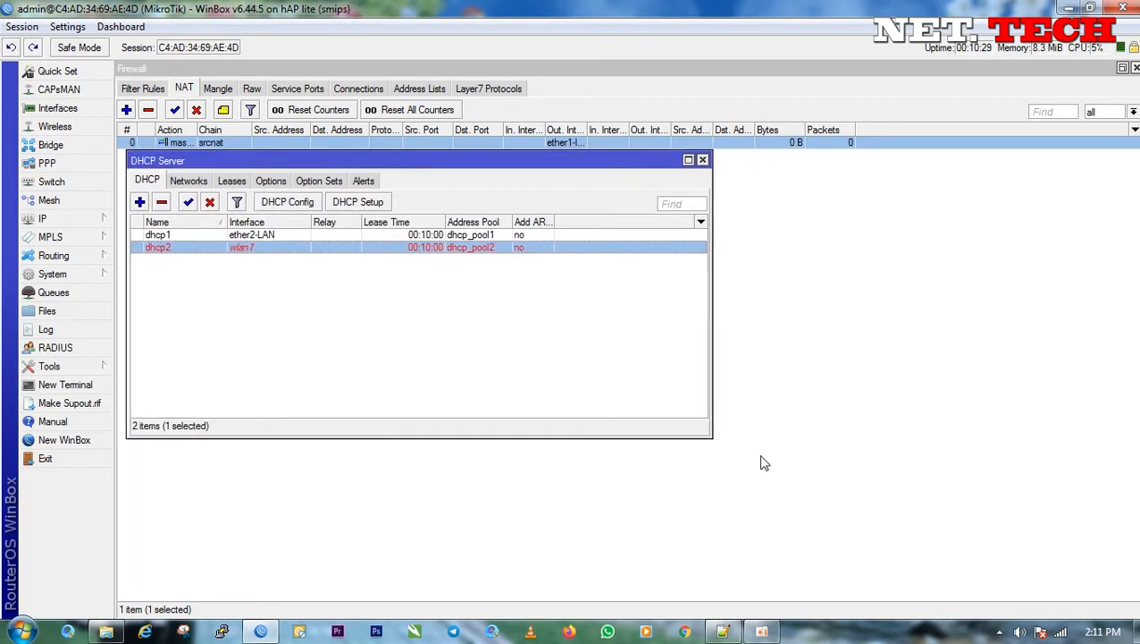
left_click(1060, 632)
scroll(1021, 508, "down", 1)
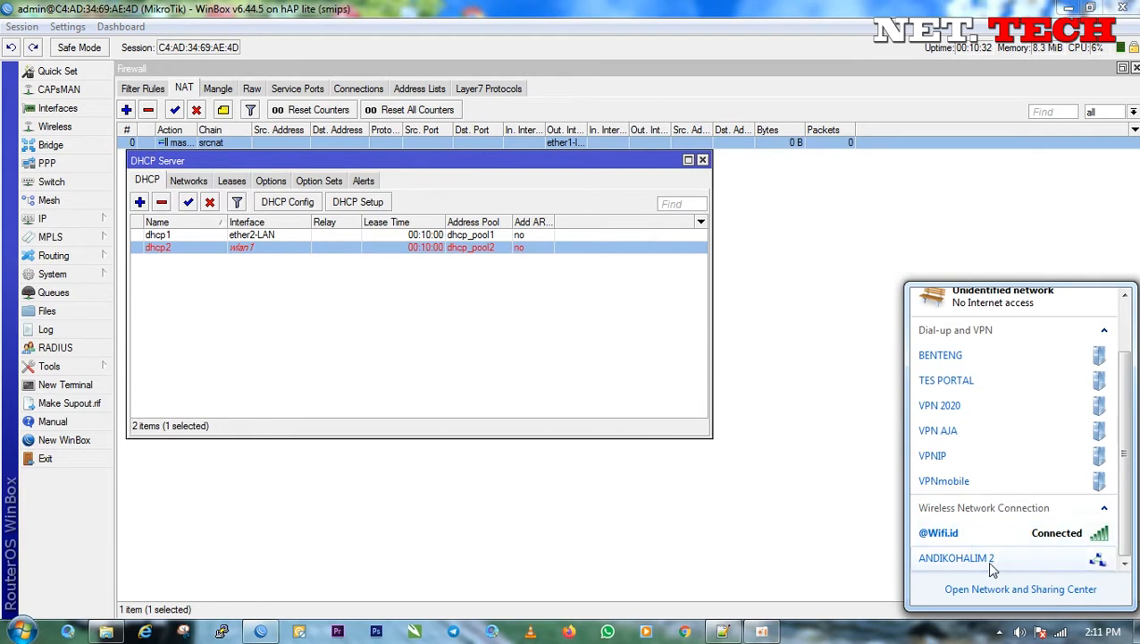
left_click(1058, 631)
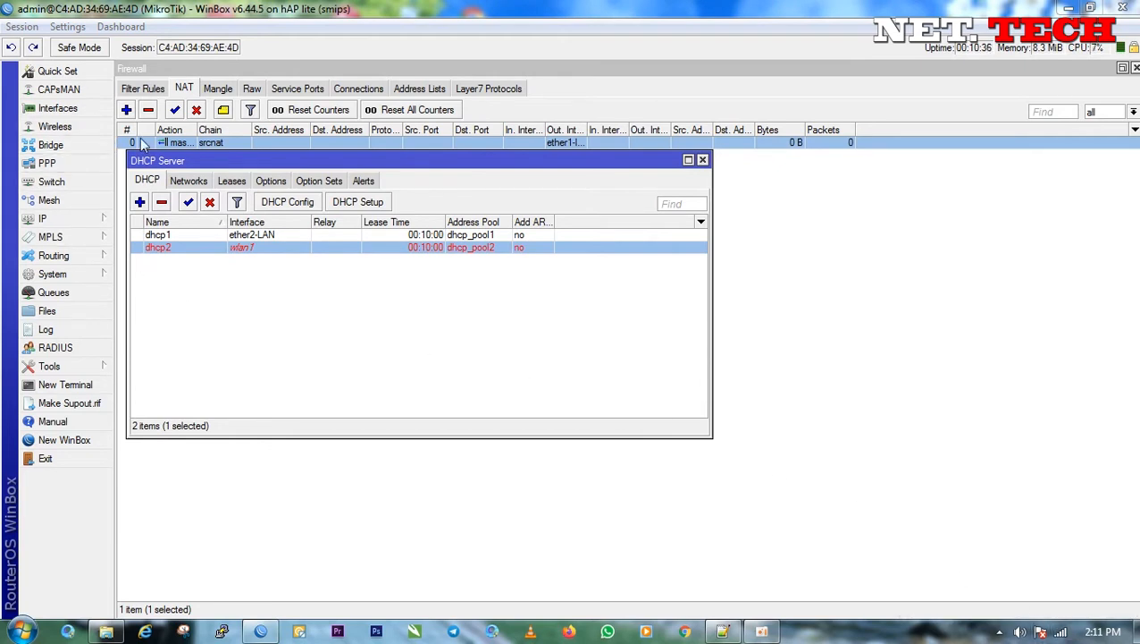
left_click_drag(174, 160, 168, 166)
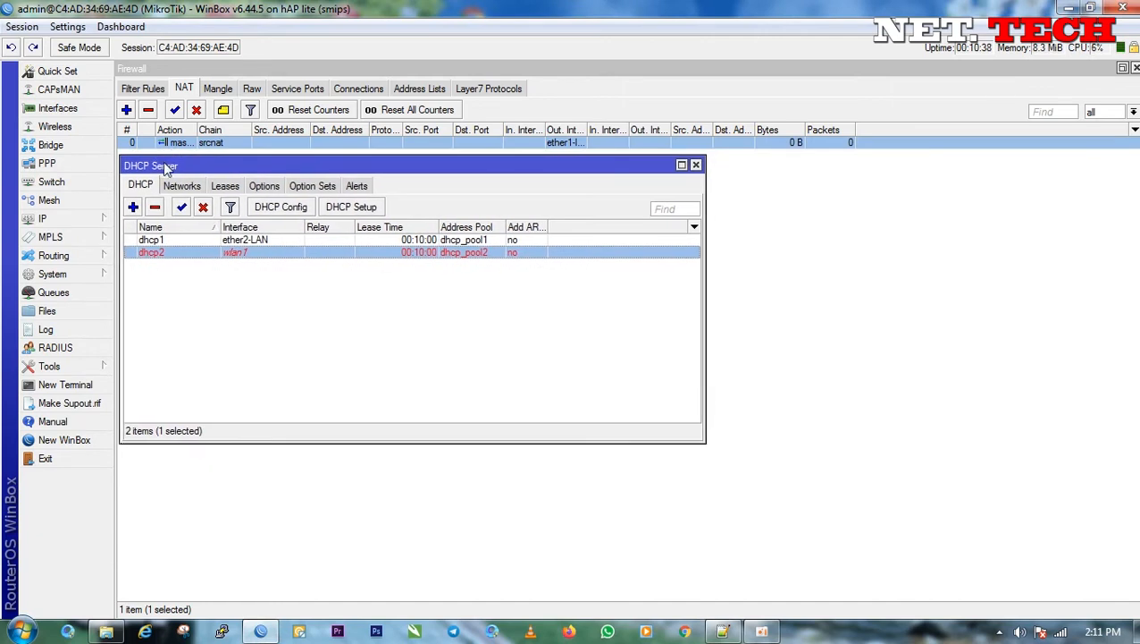
- Open the wlan1 wireless interface's settings and set its wireless mode to ap bridge
left_click(56, 127)
left_click(230, 249)
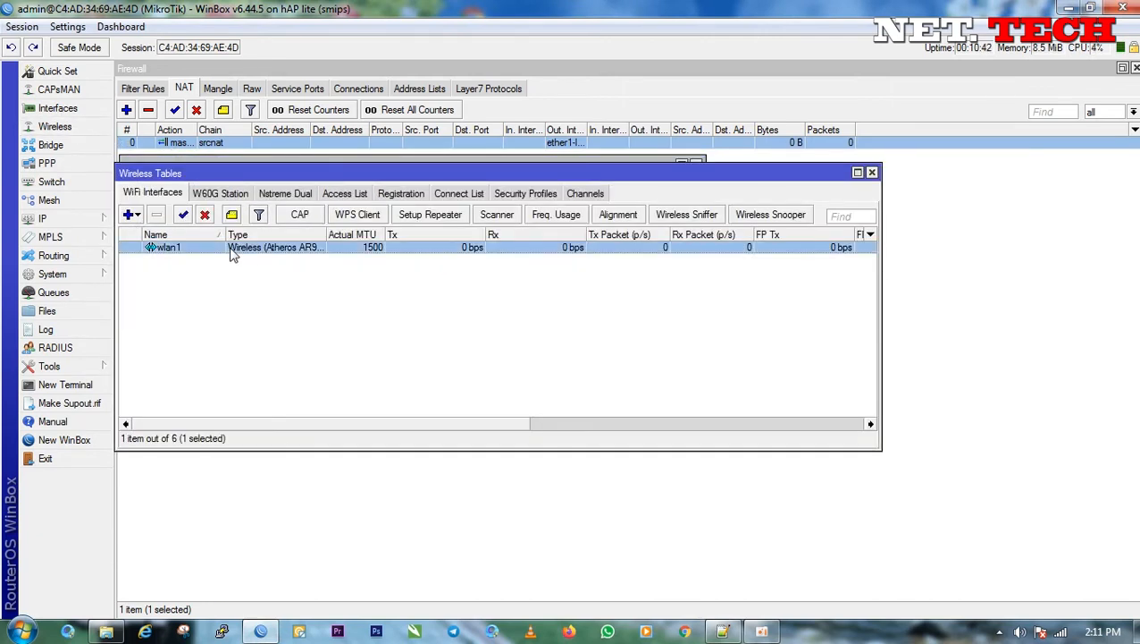
double_click(190, 256)
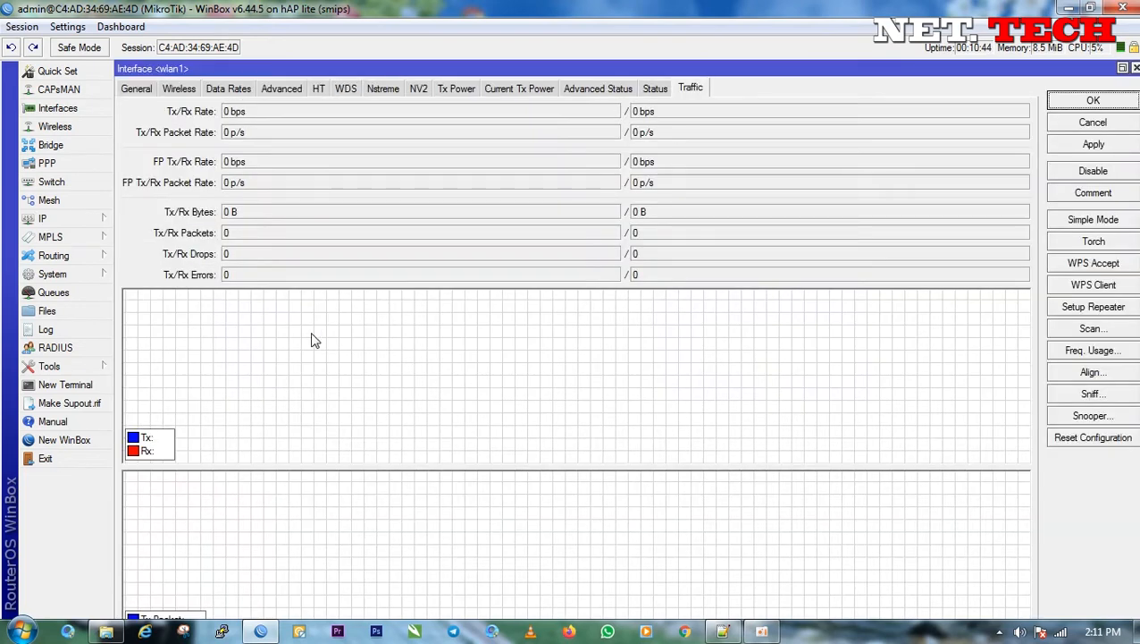
left_click(143, 89)
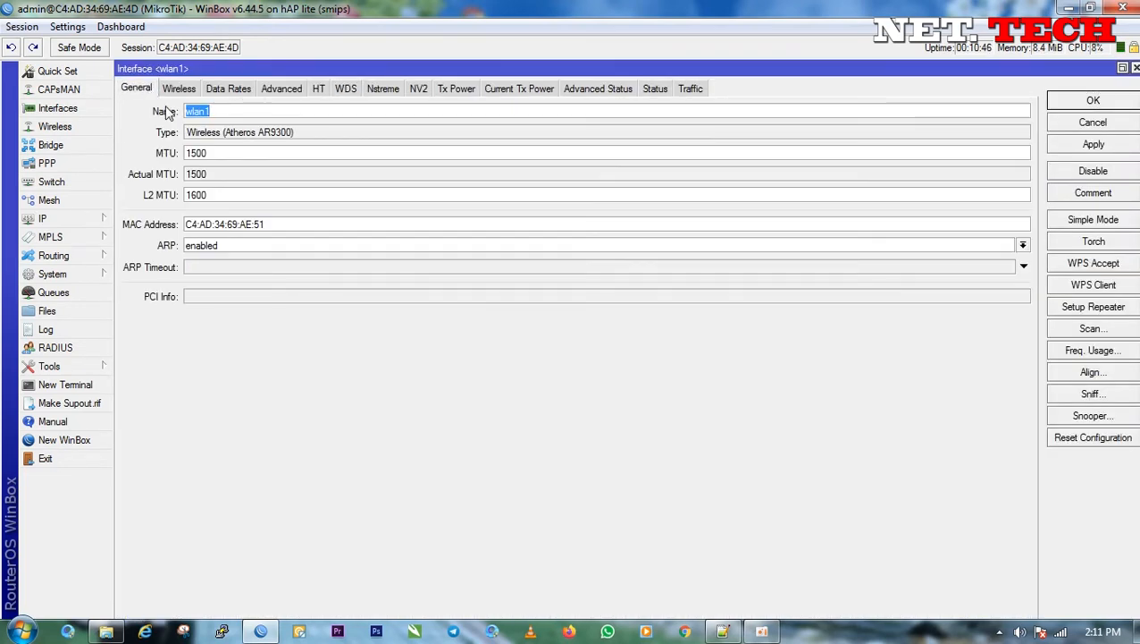
left_click(175, 93)
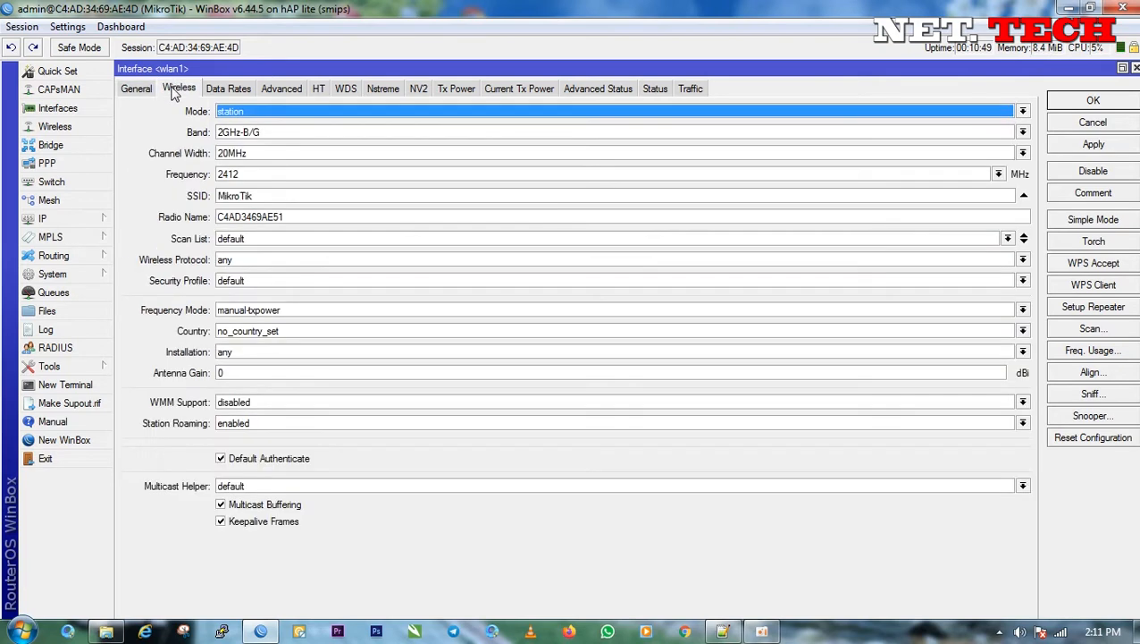
left_click(225, 114)
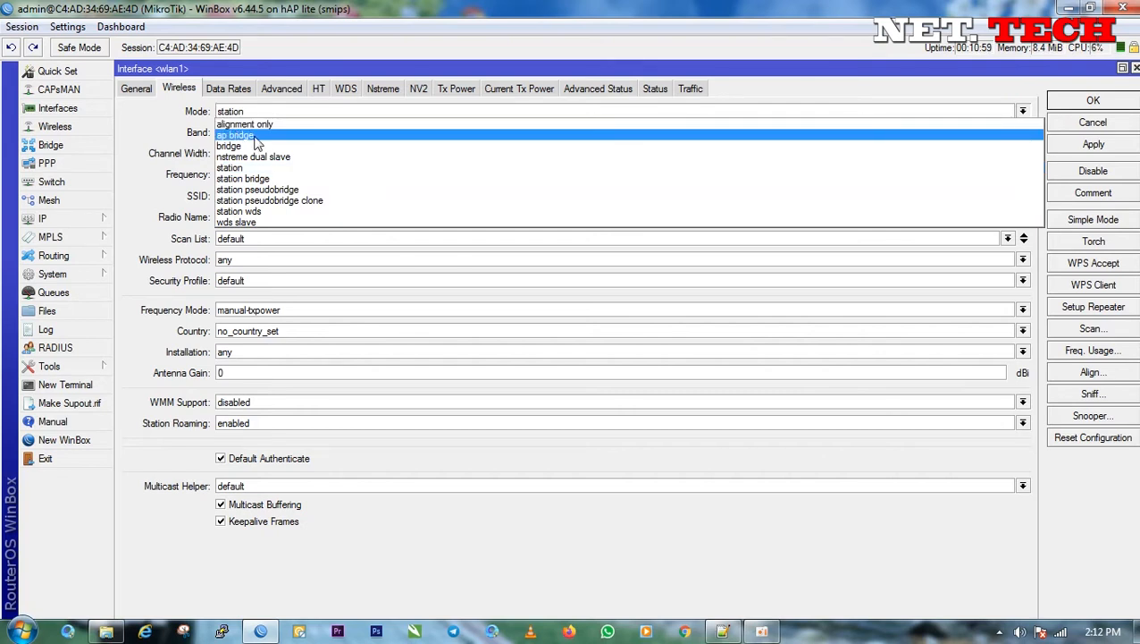
left_click(255, 137)
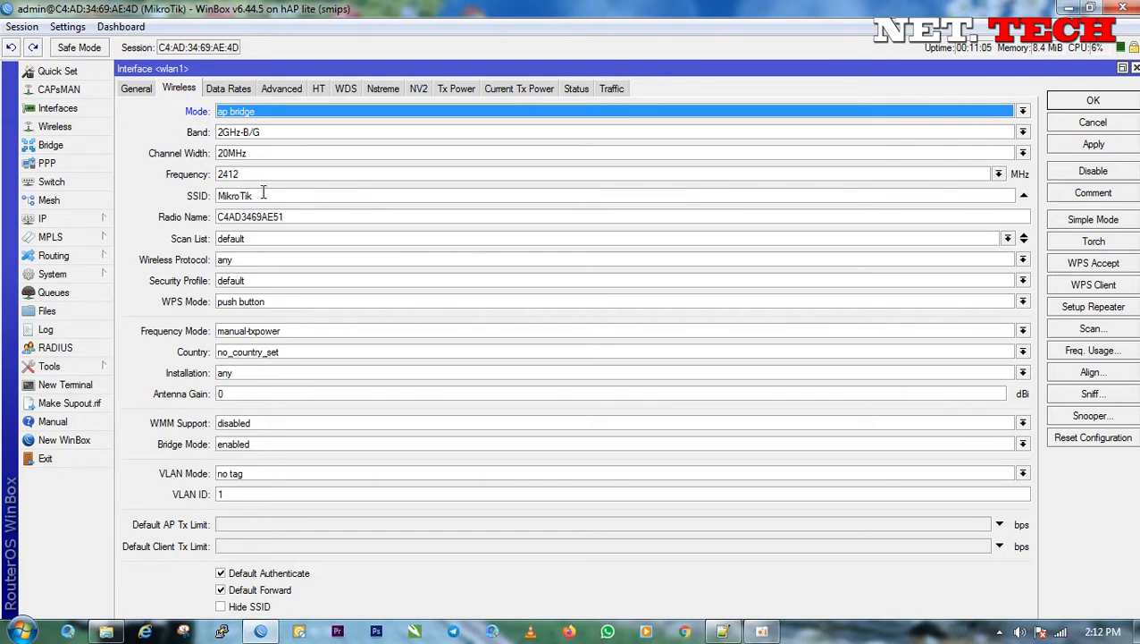
- Replace the SSID of wlan1 and save the interface settings
left_click_drag(262, 194, 190, 195)
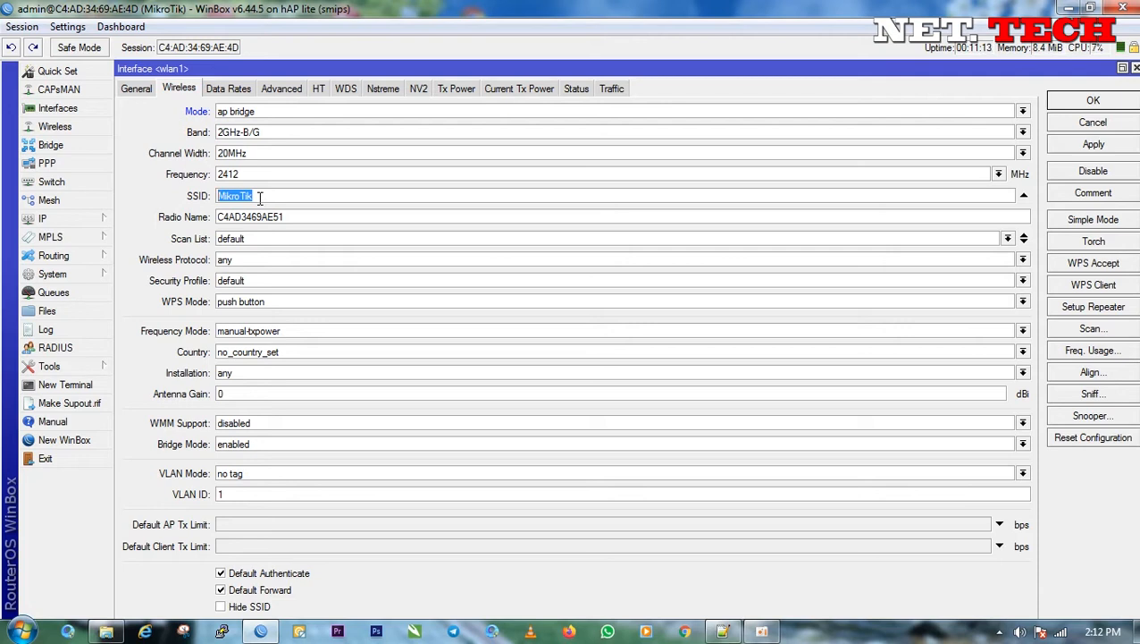
type("MYHOME")
left_click(1081, 107)
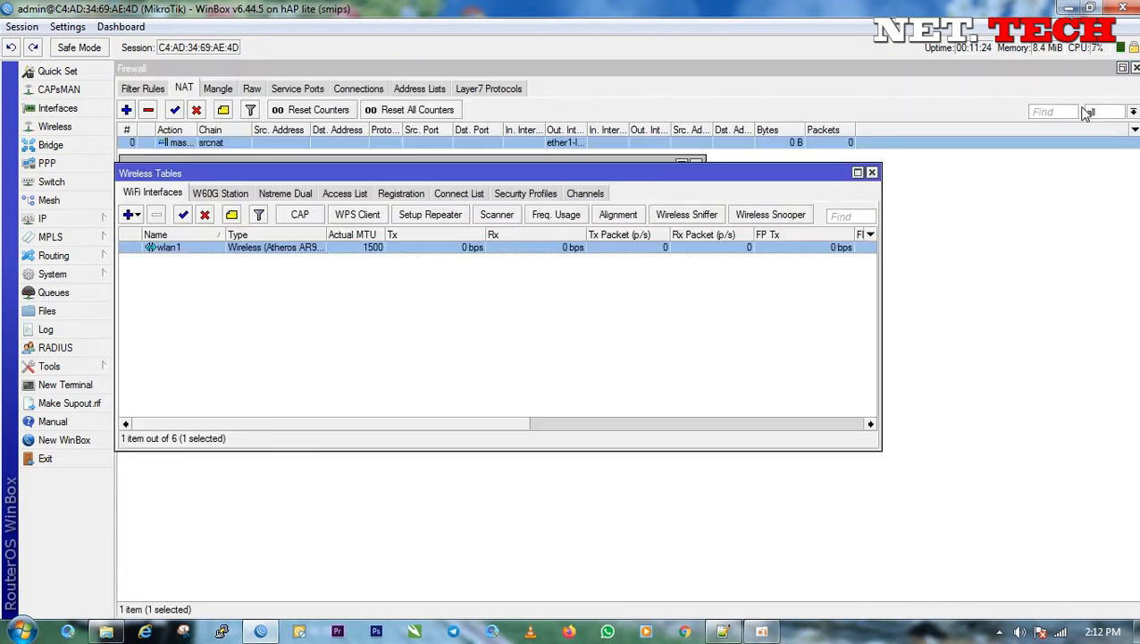
- Add a new wireless security profile and name it home
left_click(516, 198)
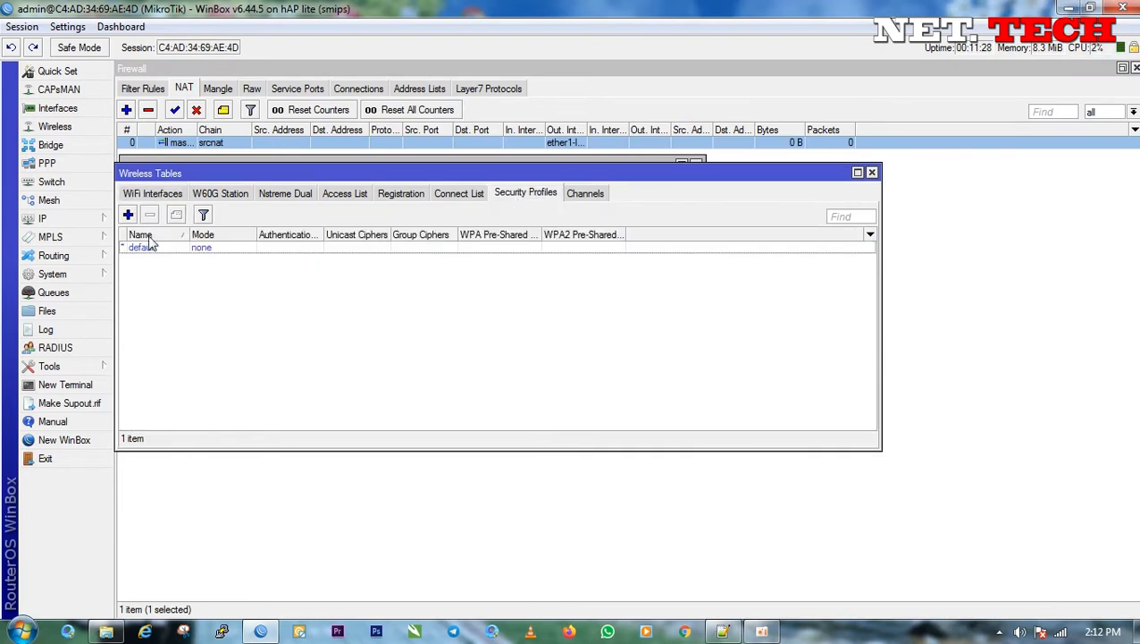
left_click(128, 214)
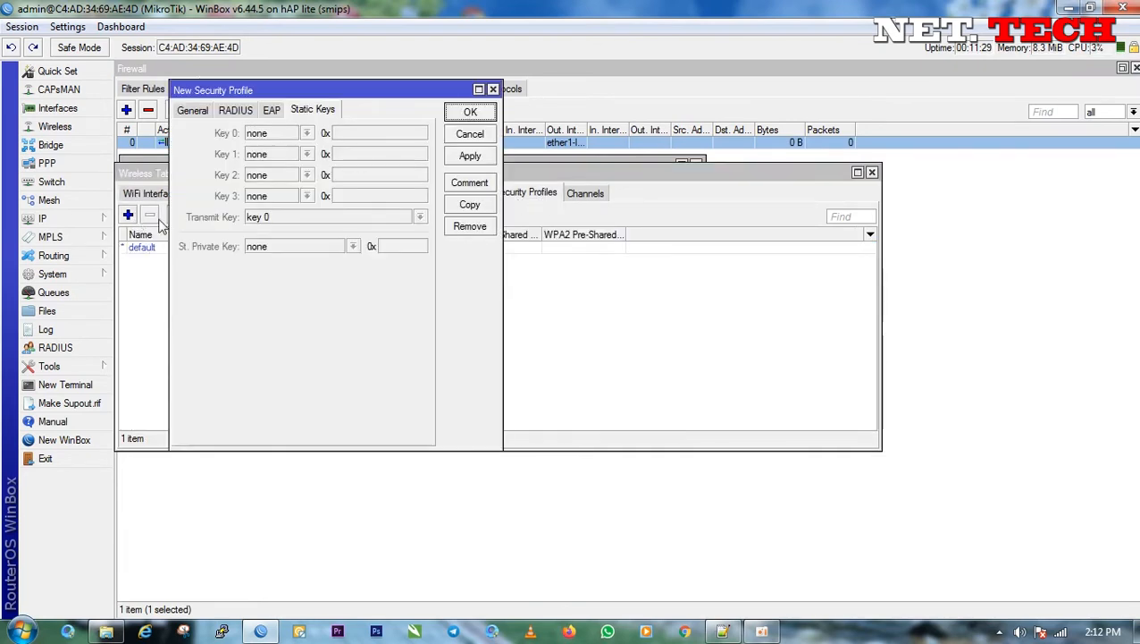
left_click(193, 110)
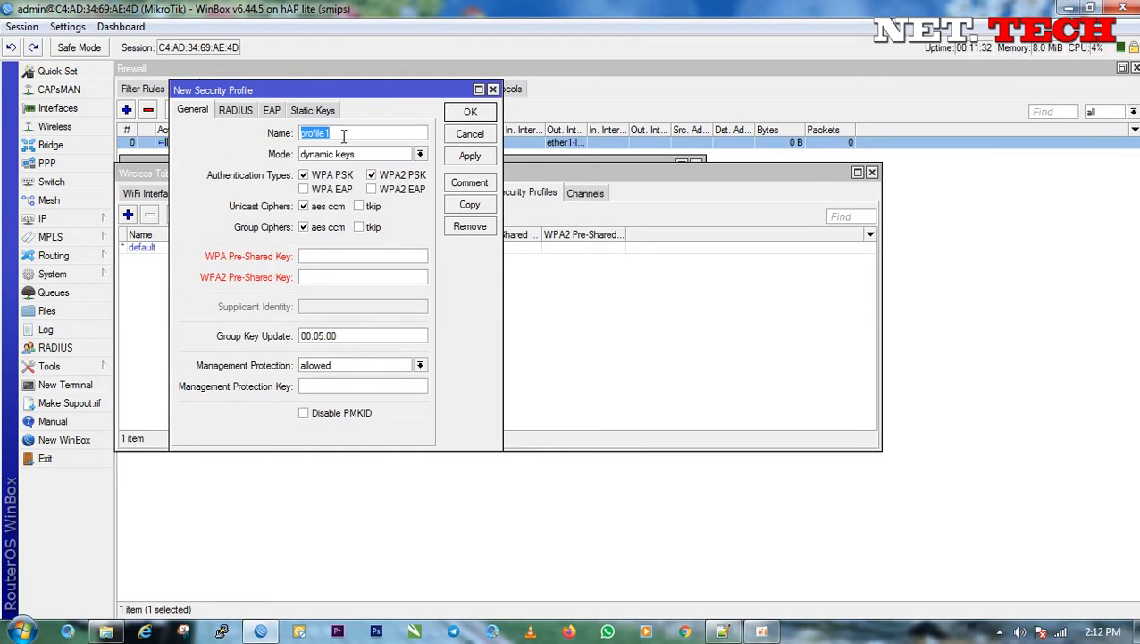
type("home")
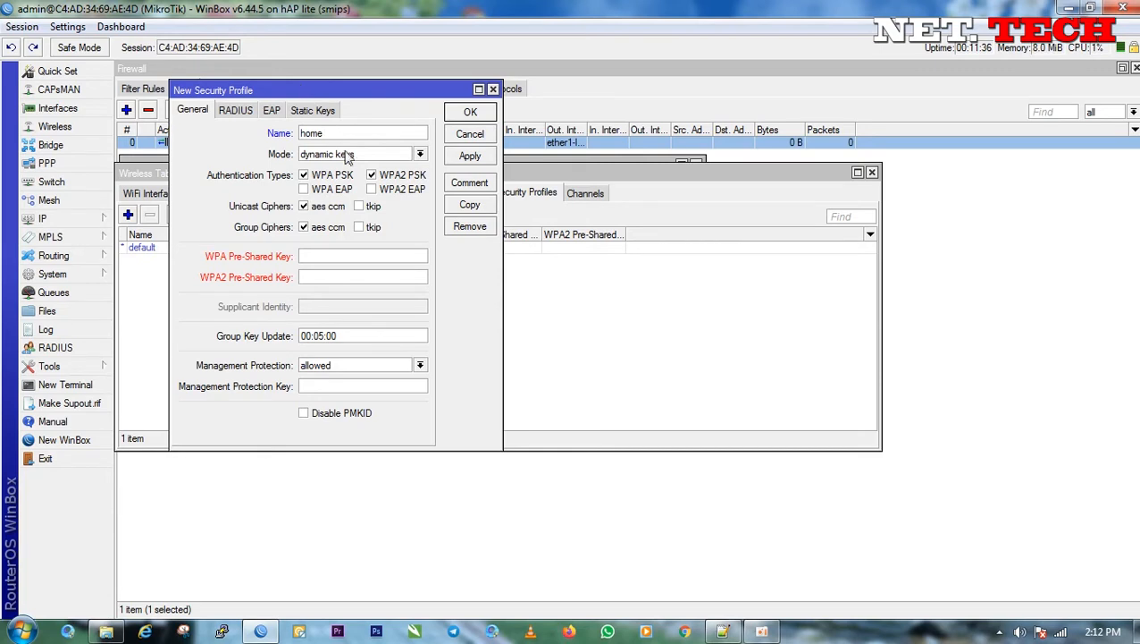
- In the home security profile, enable tkip for unicast and group ciphers, enter the WPA and WPA2 pre-shared keys, and save it
left_click(358, 207)
left_click(359, 227)
left_click(350, 258)
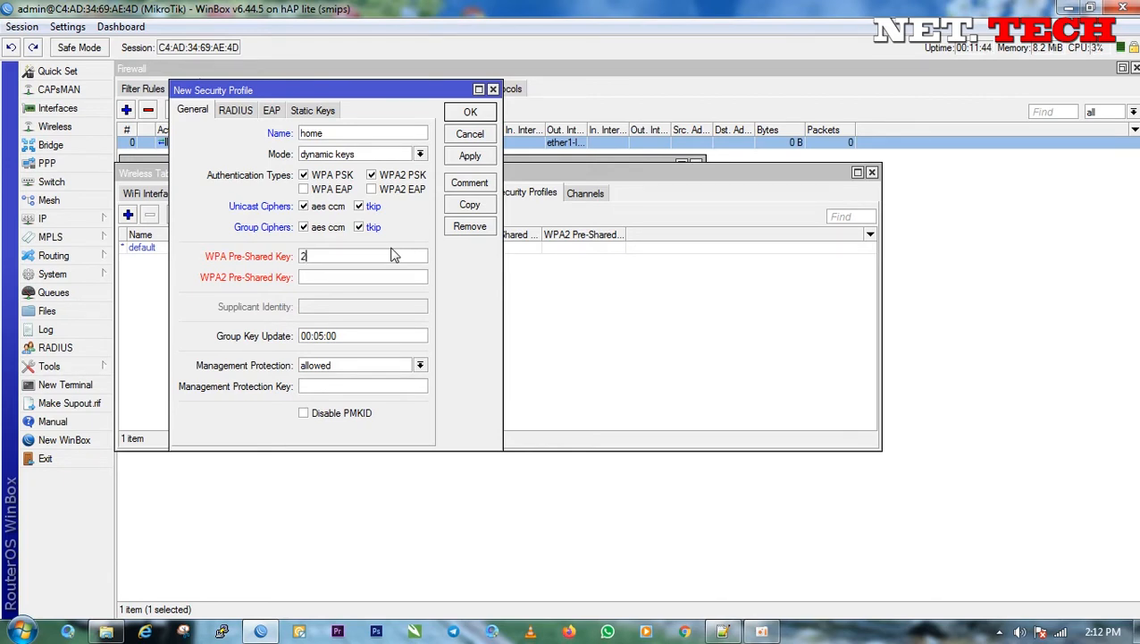
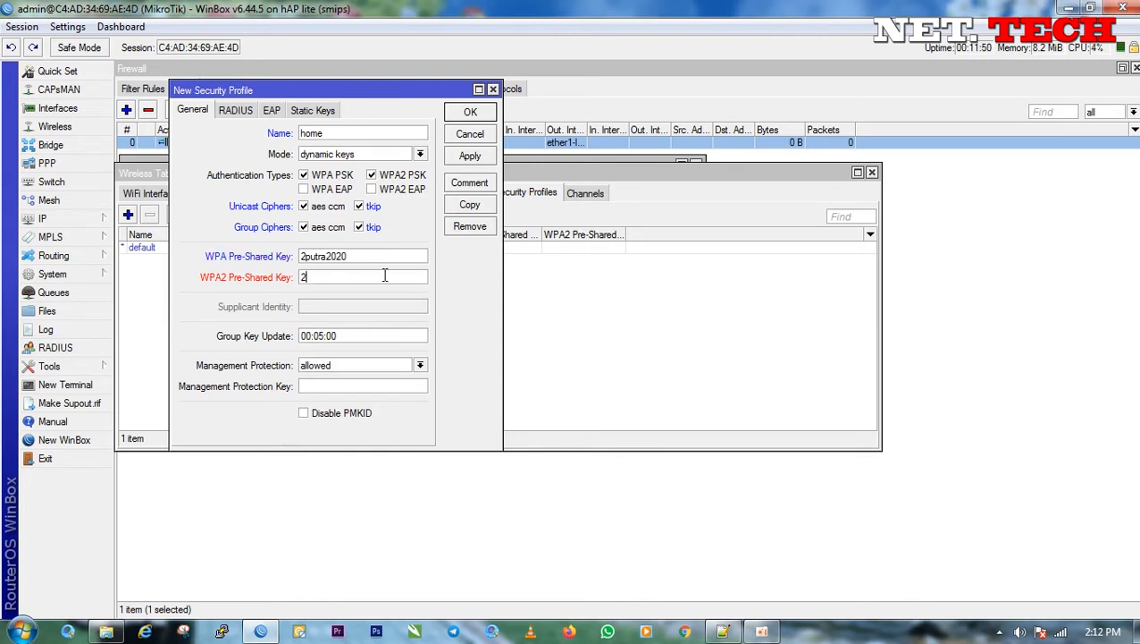
left_click(384, 275)
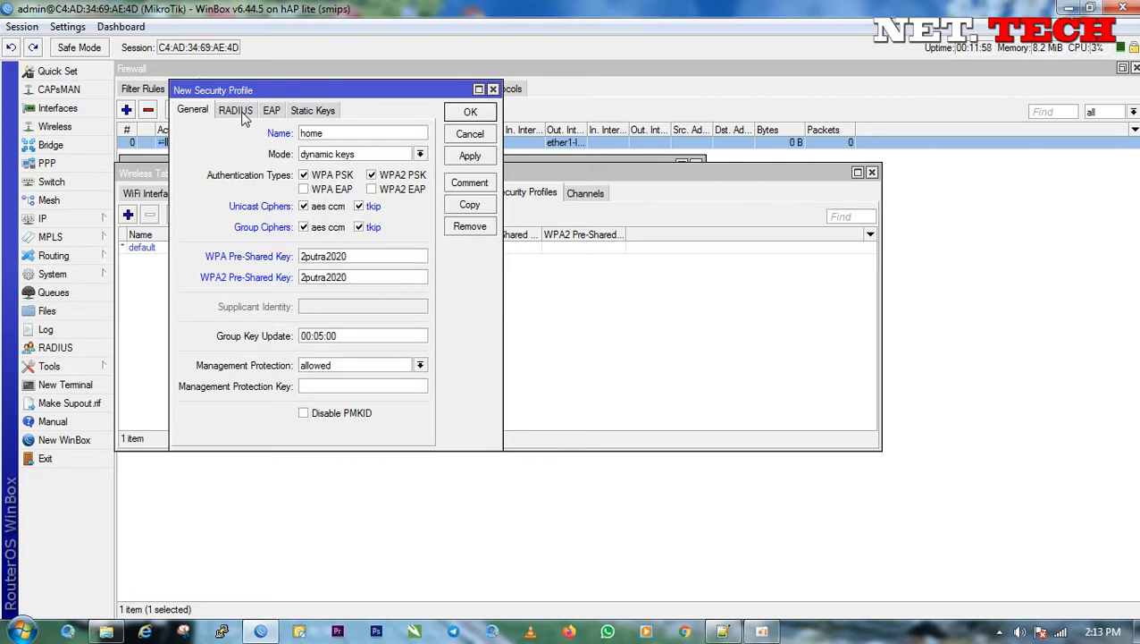
left_click(471, 158)
left_click(470, 113)
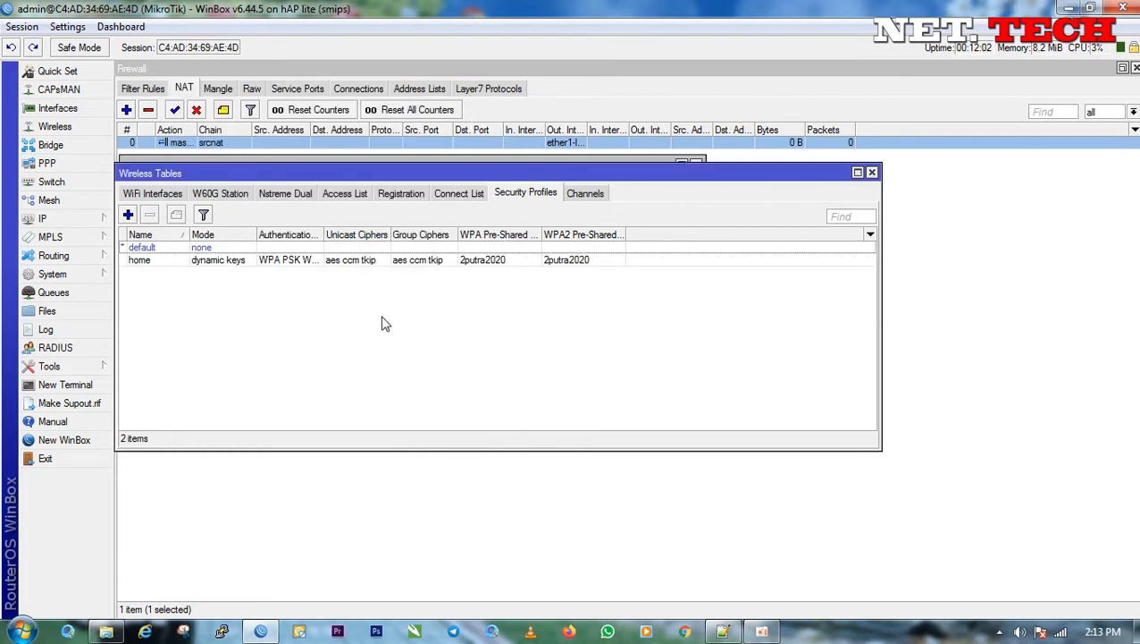
- Assign the home security profile to the wlan1 wireless interface and save its settings
left_click(164, 197)
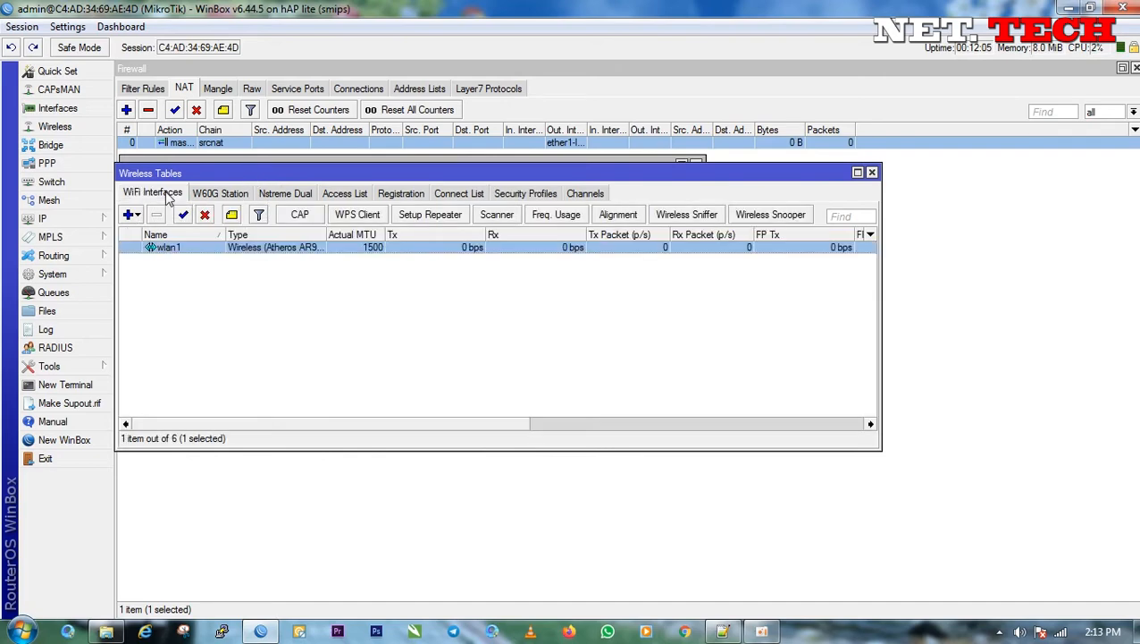
double_click(170, 247)
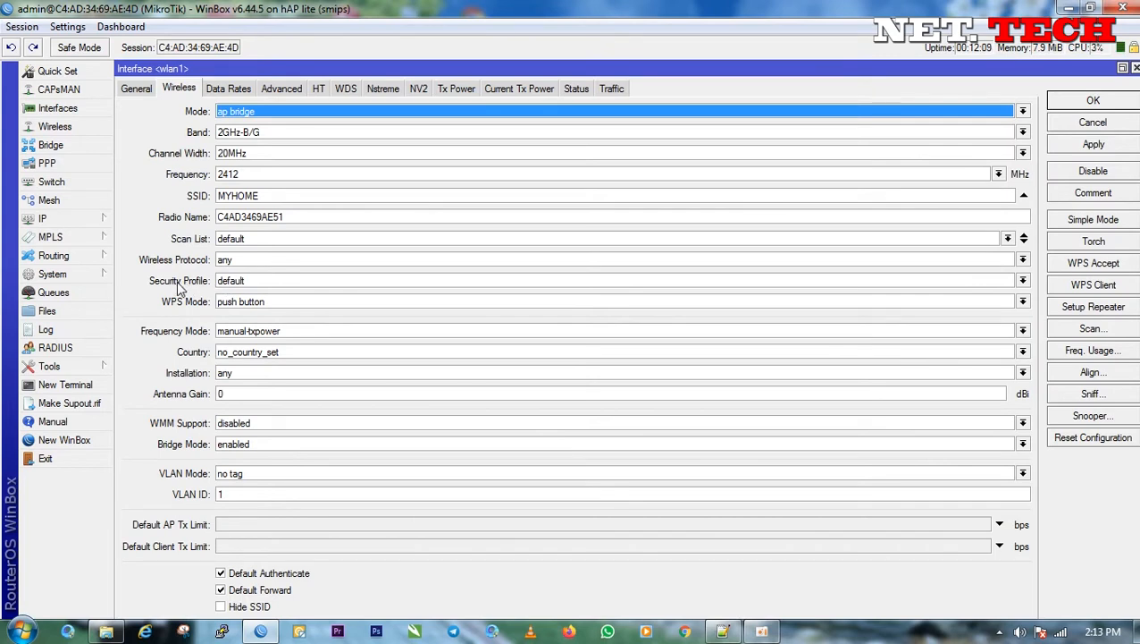
left_click(223, 282)
left_click(227, 303)
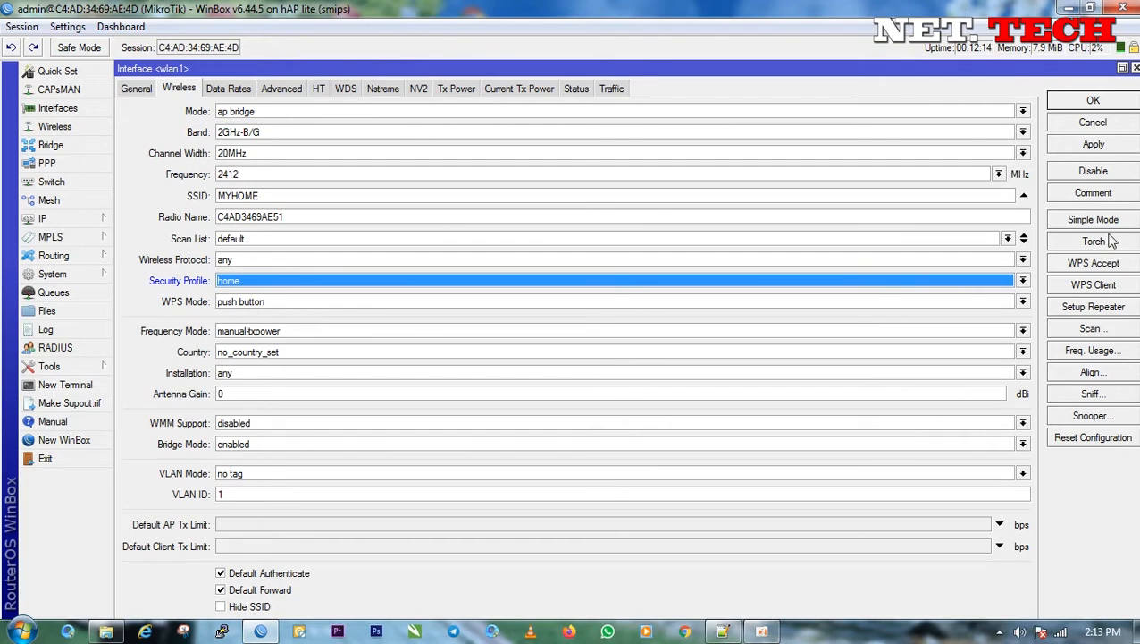
left_click(1086, 146)
left_click(1086, 107)
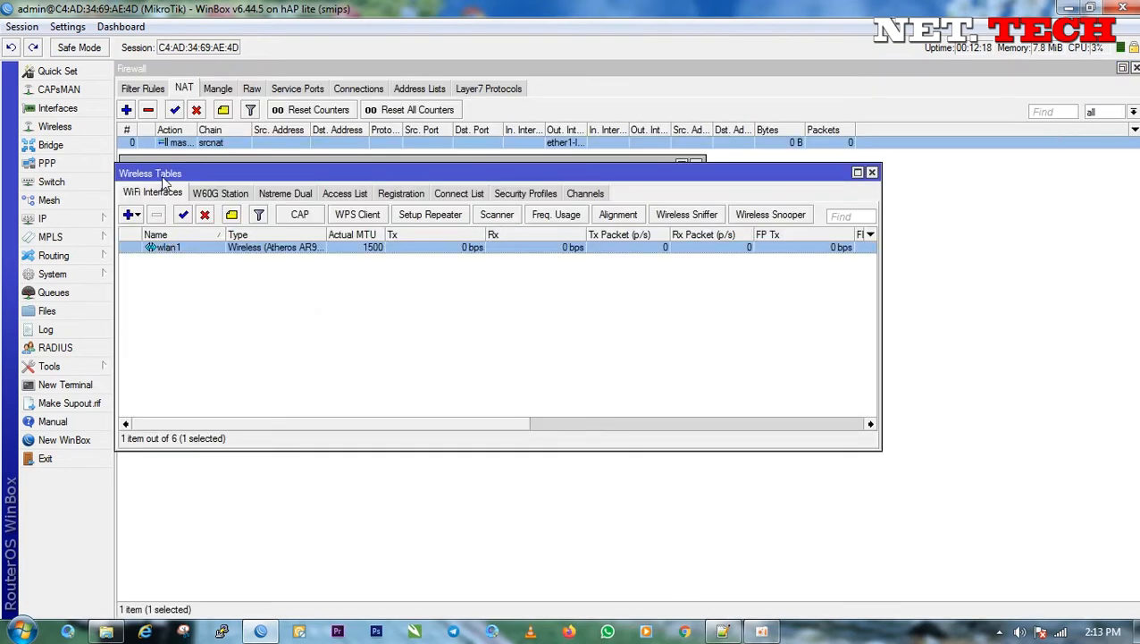
- Look for the MYHOME network and its security type in the computer's list of available wireless networks
left_click_drag(163, 180, 174, 179)
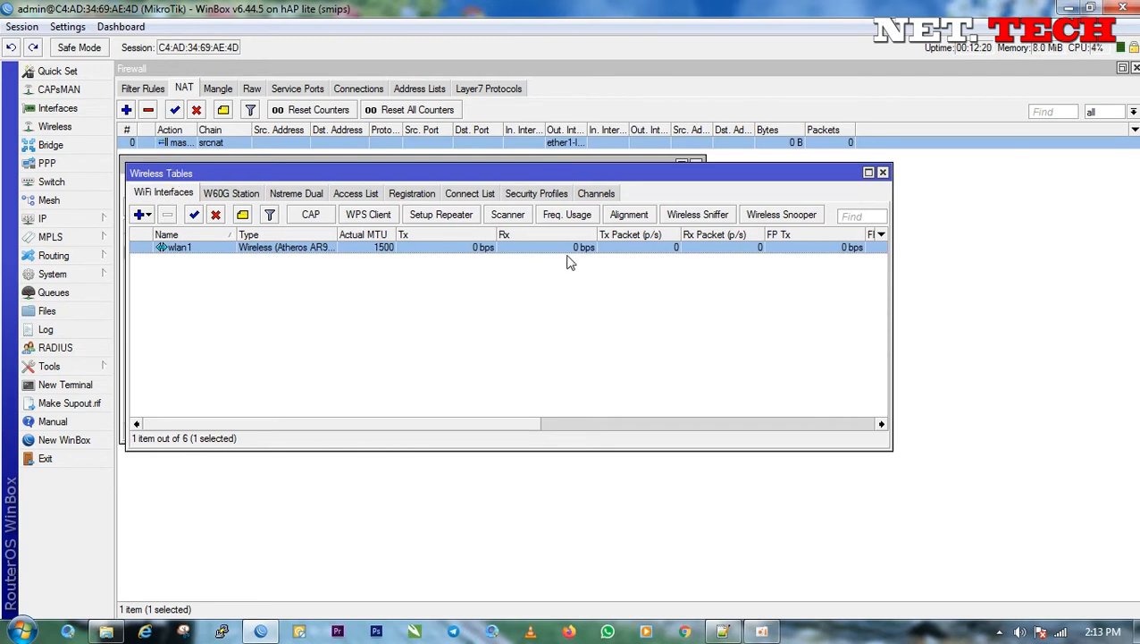
left_click(1061, 632)
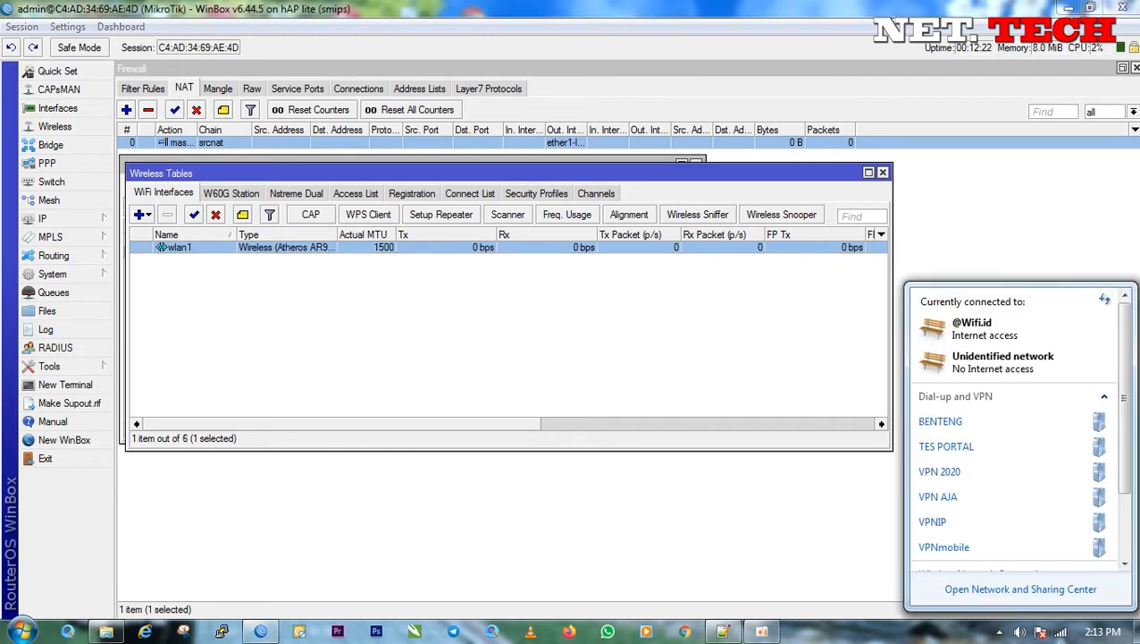
scroll(978, 495, "down", 3)
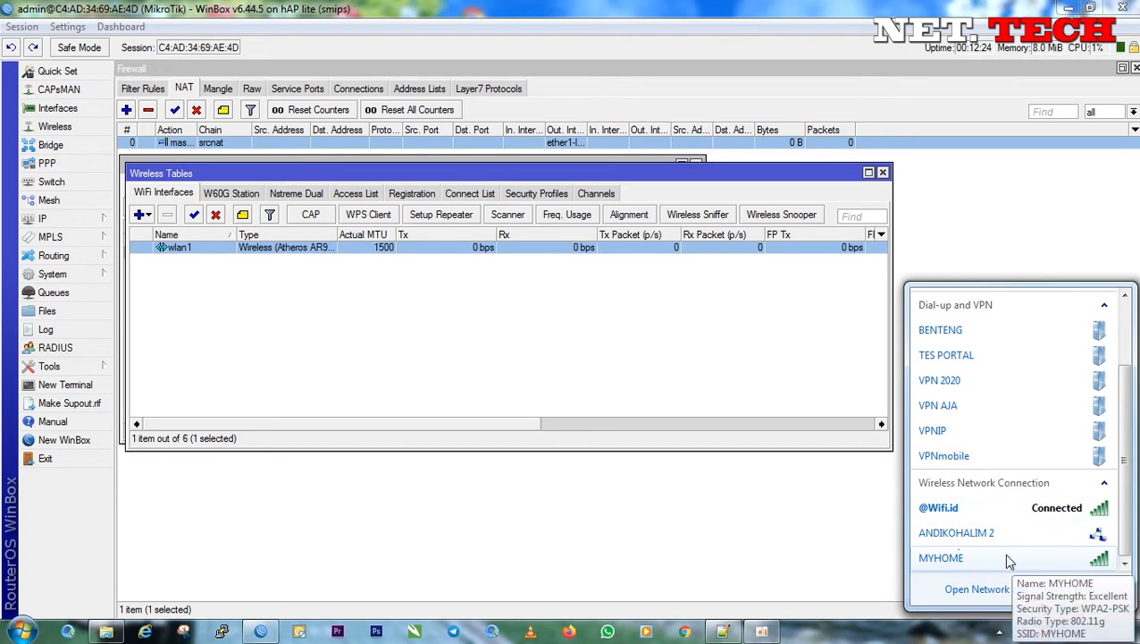
left_click(760, 347)
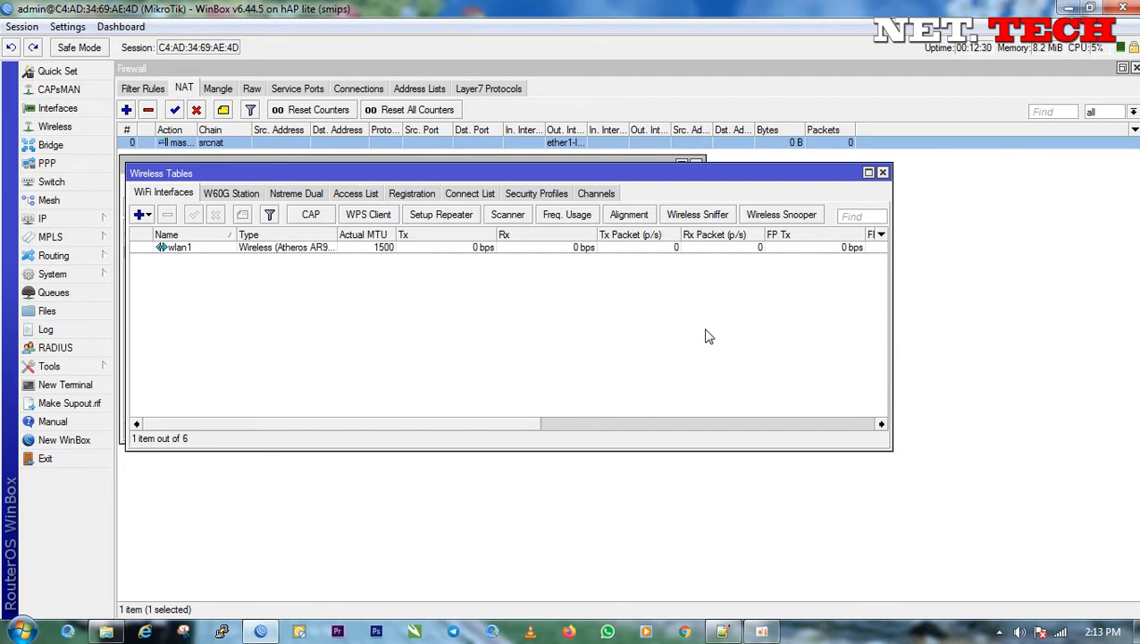
left_click_drag(614, 176, 583, 177)
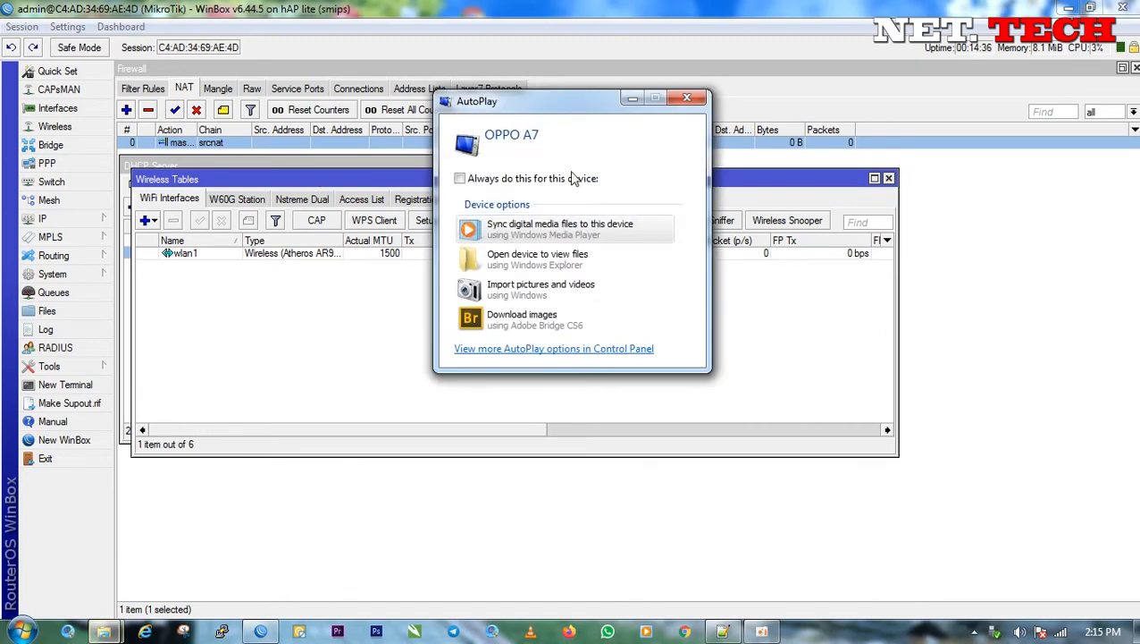
- Dismiss the phone's AutoPlay prompt, minimize WinBox and move the mirrored phone screen to the side of the desktop
left_click(686, 108)
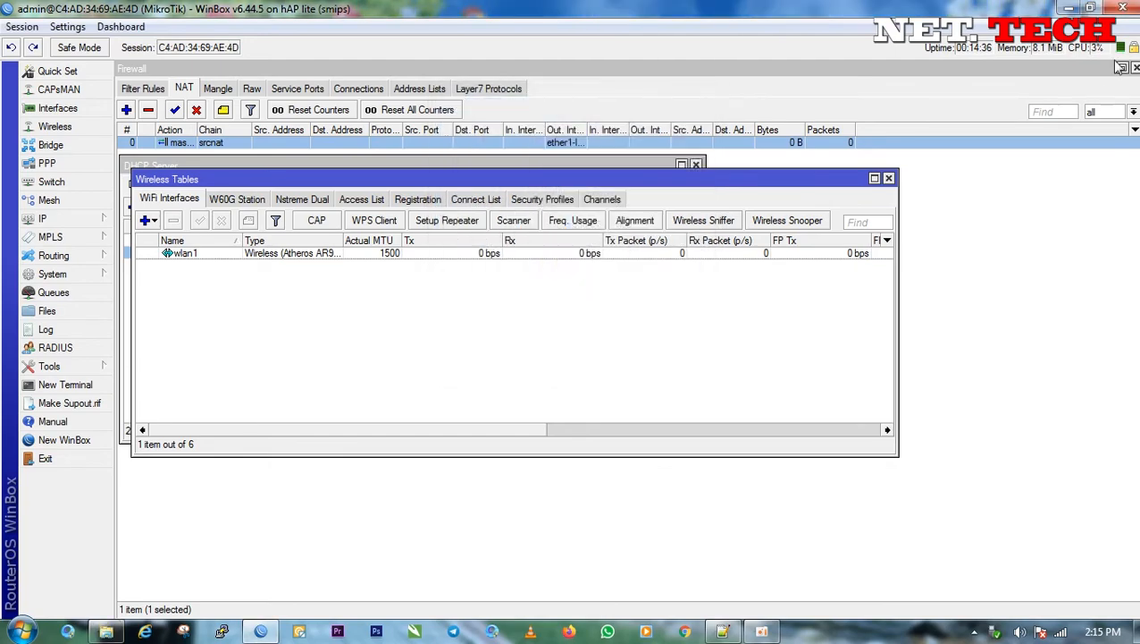
left_click(1077, 10)
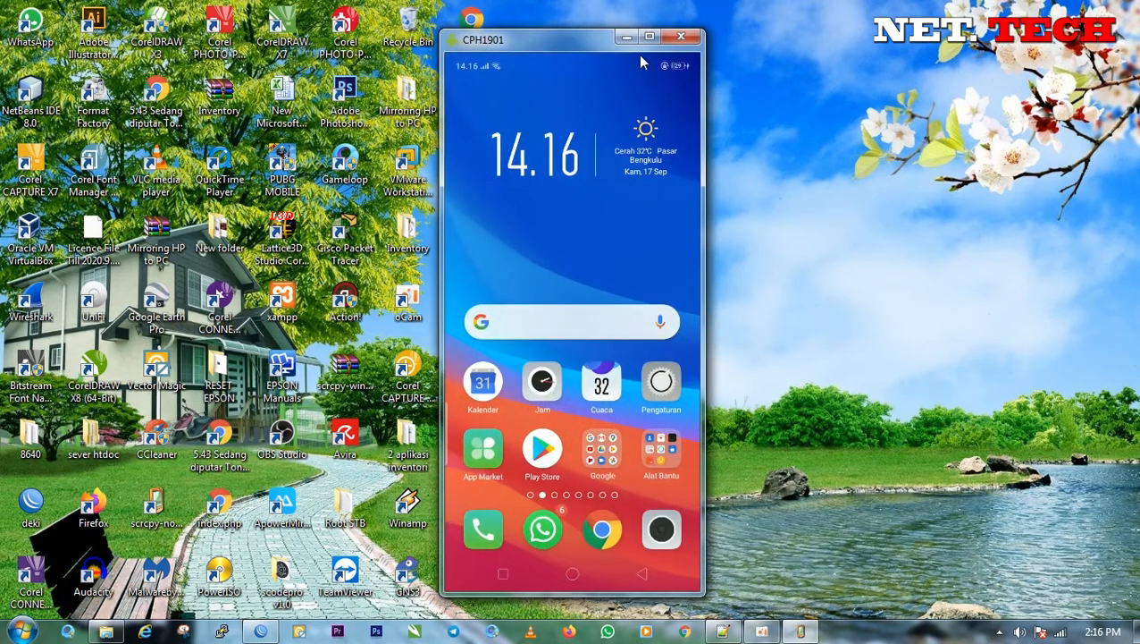
left_click_drag(597, 41, 1016, 34)
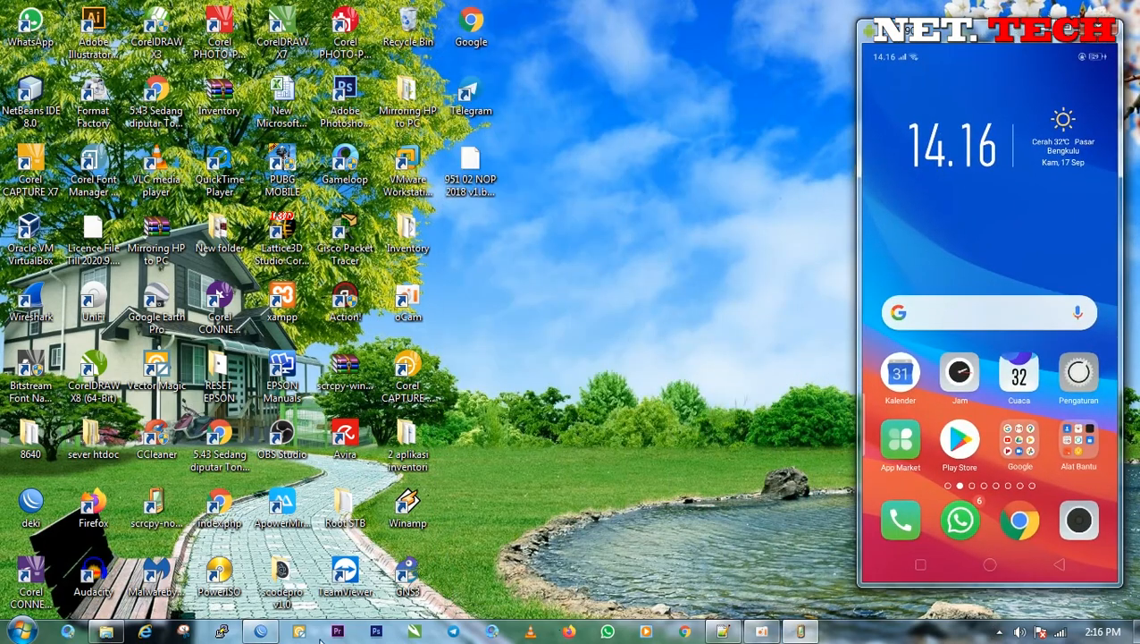
- Switch back to WinBox, reconnect to the router and maximize the session window
left_click(260, 631)
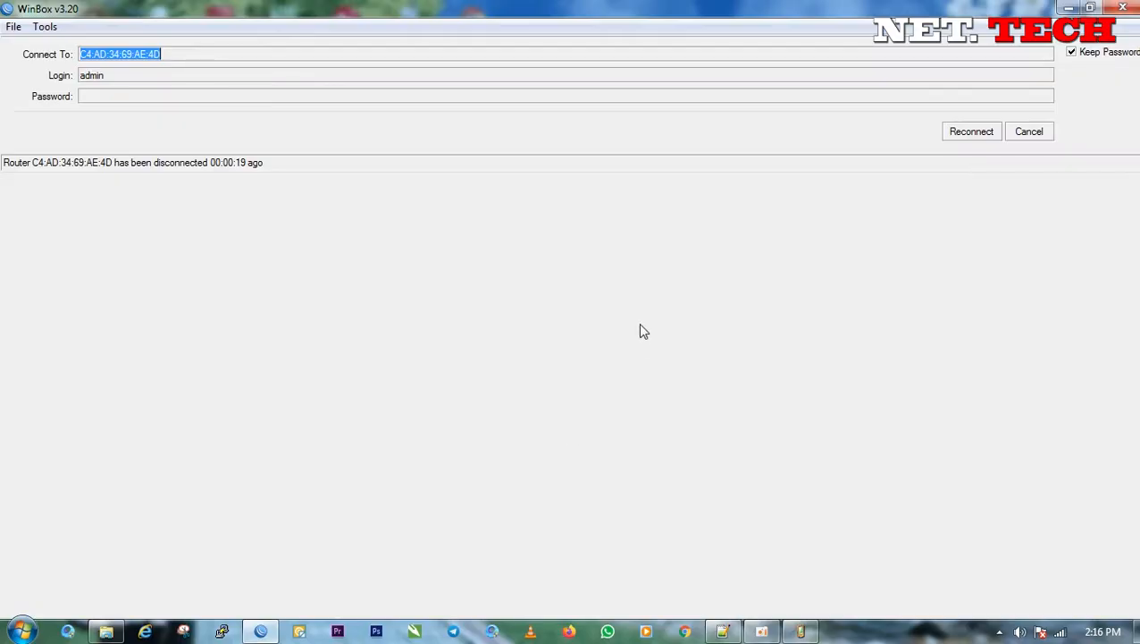
left_click(972, 134)
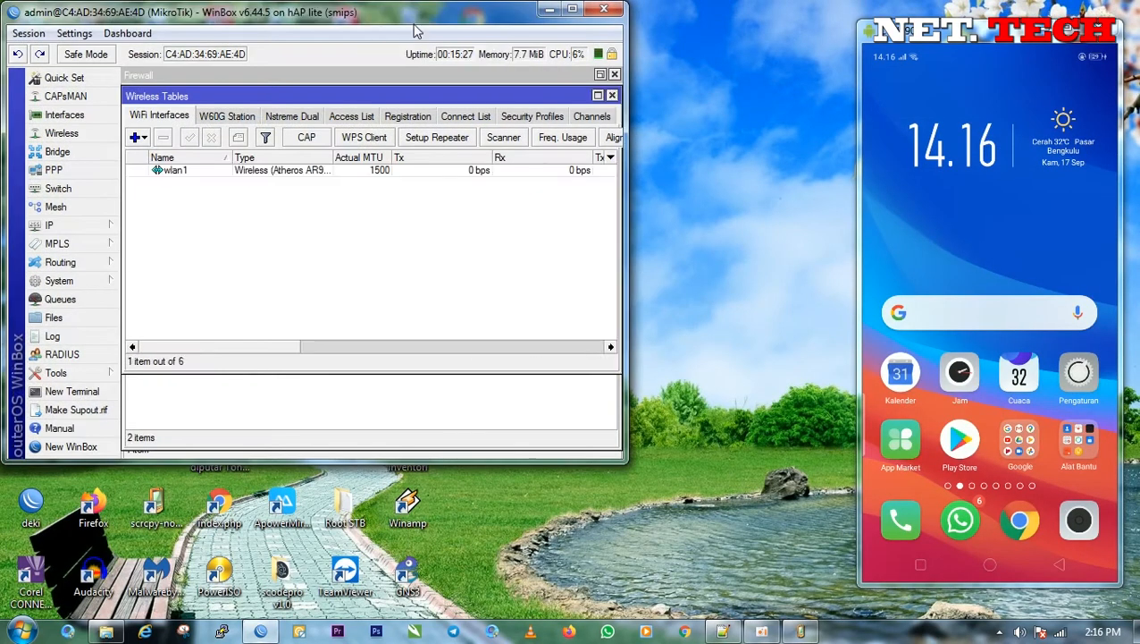
double_click(414, 31)
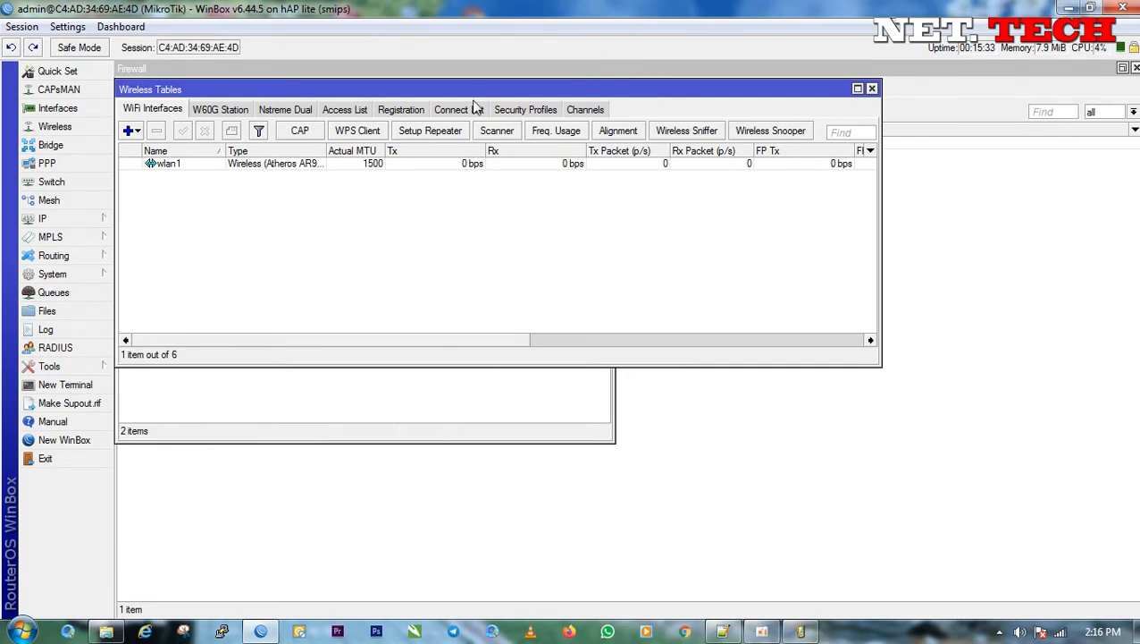
left_click_drag(474, 95, 482, 88)
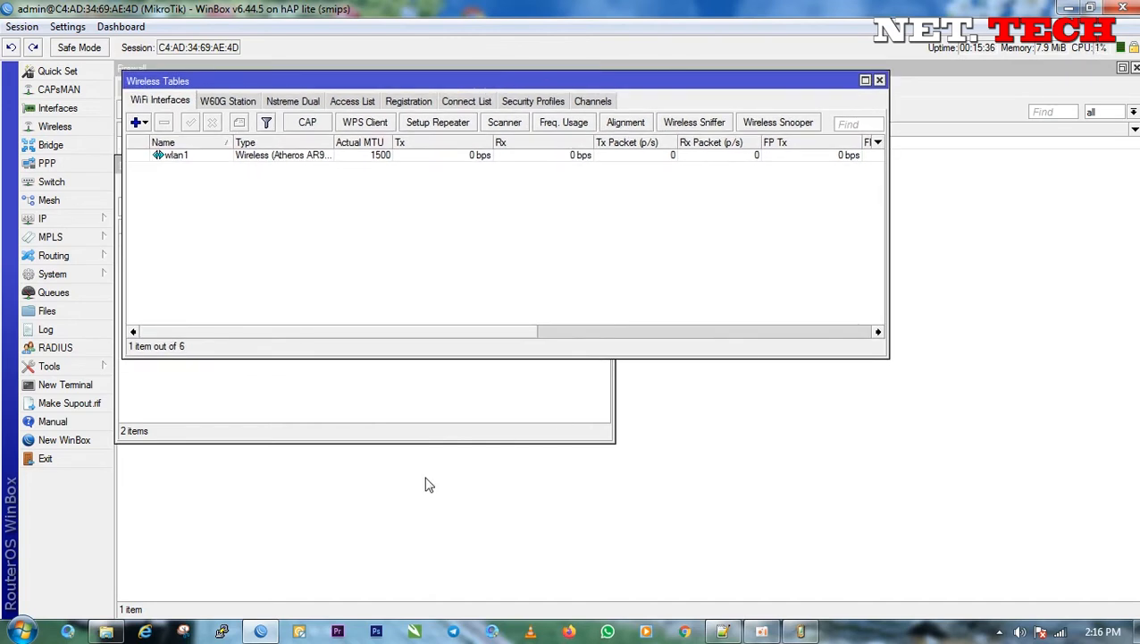
- Bring up the mirrored phone screen and try to join the MYHOME Wi-Fi network
left_click(802, 632)
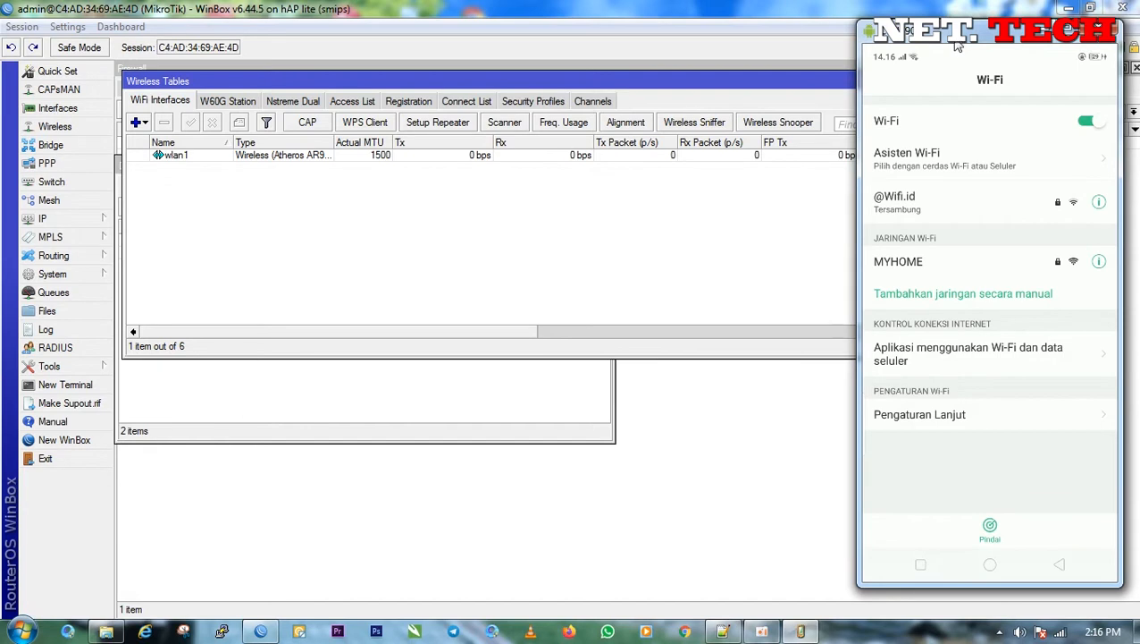
left_click(969, 268)
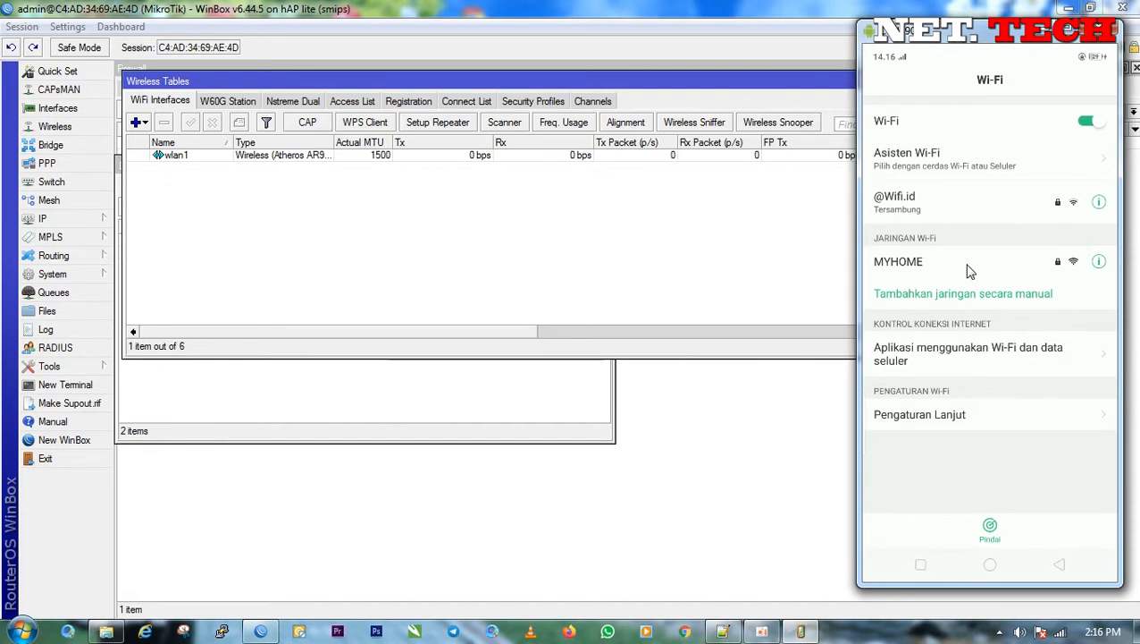
- Open the DHCP server's lease list and reconnect the router session
left_click(80, 222)
left_click(168, 295)
left_click(219, 186)
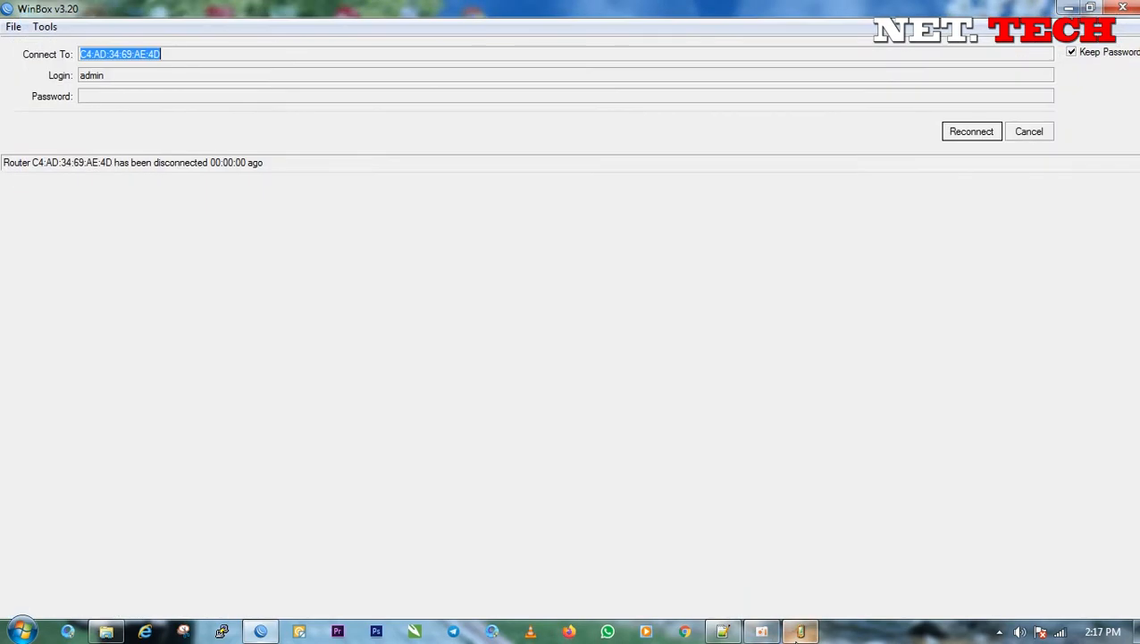
left_click(981, 135)
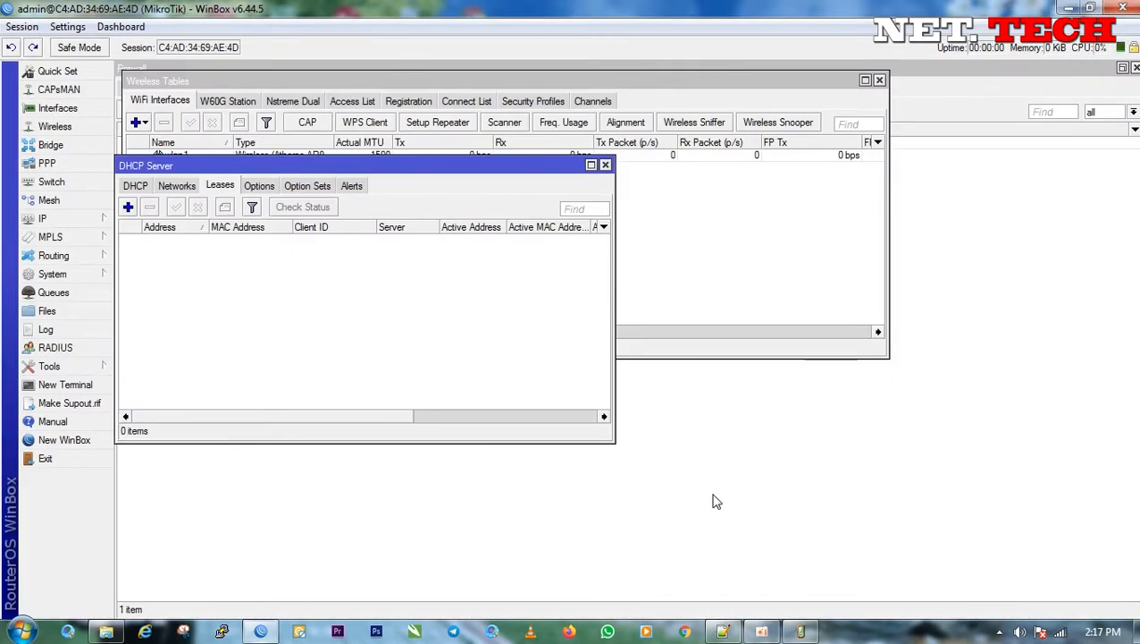
- On the mirrored phone, open the MYHOME network details and delete the saved network
left_click(798, 631)
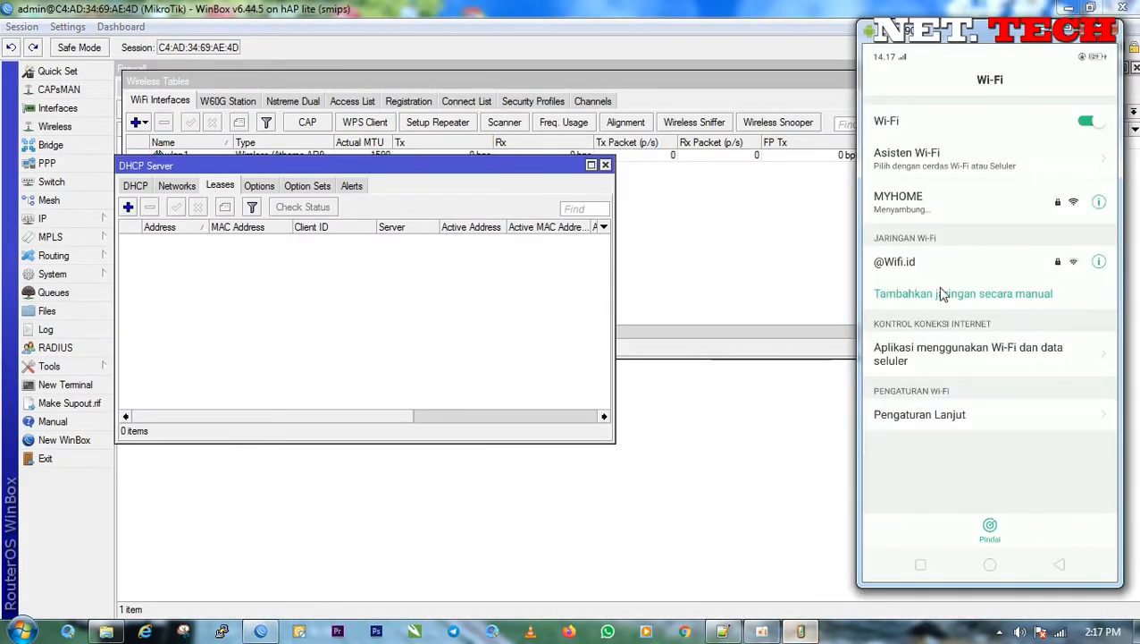
left_click(907, 213)
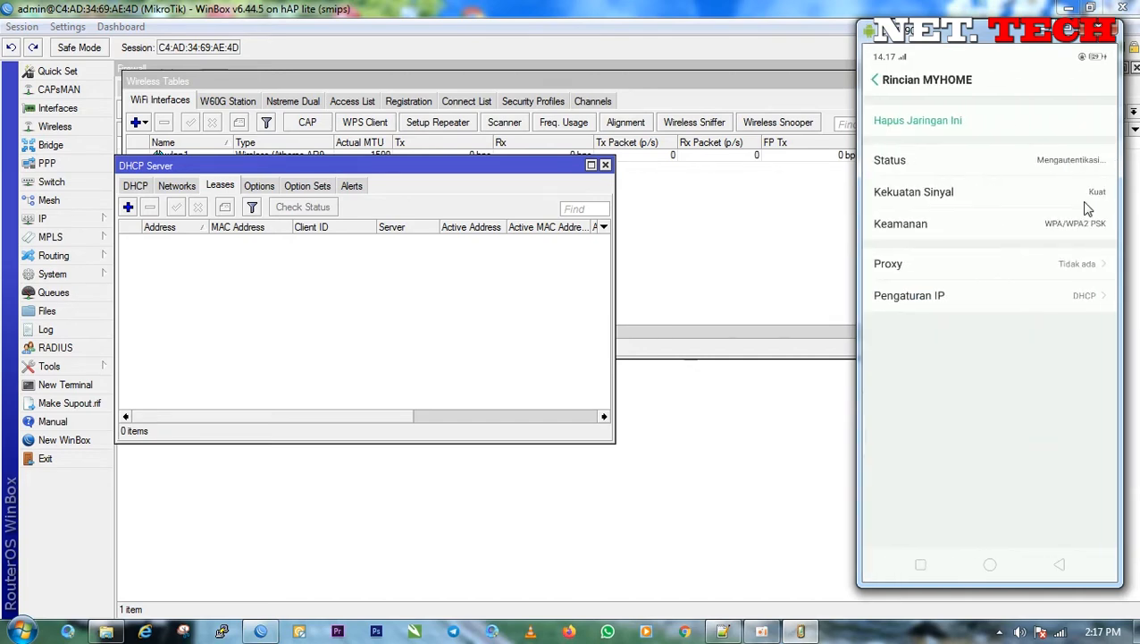
left_click(924, 129)
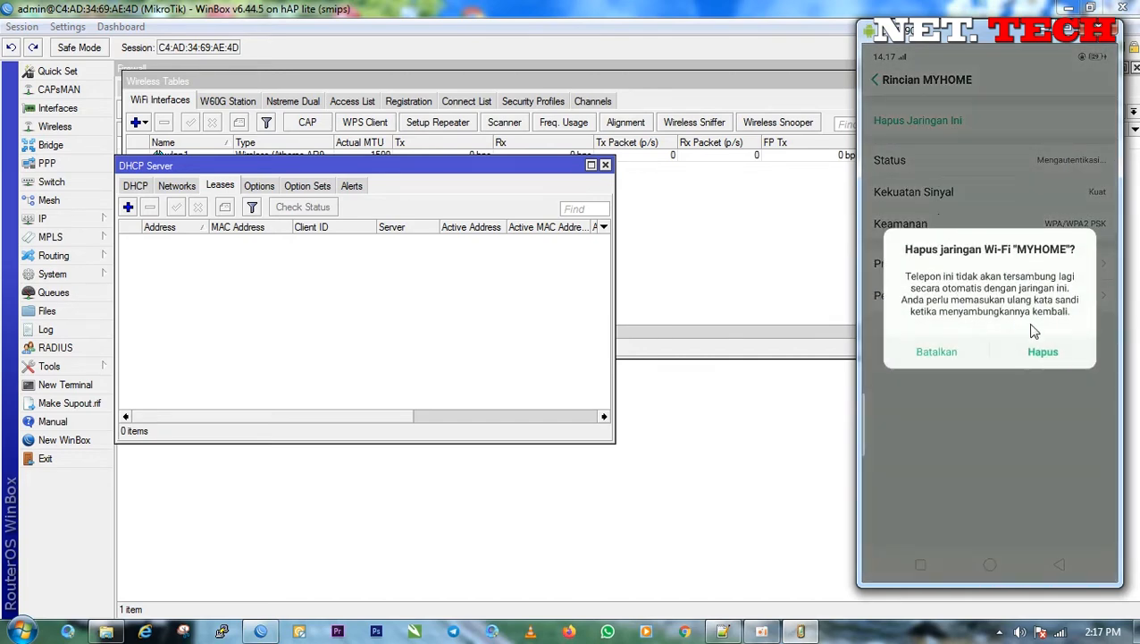
left_click(1041, 350)
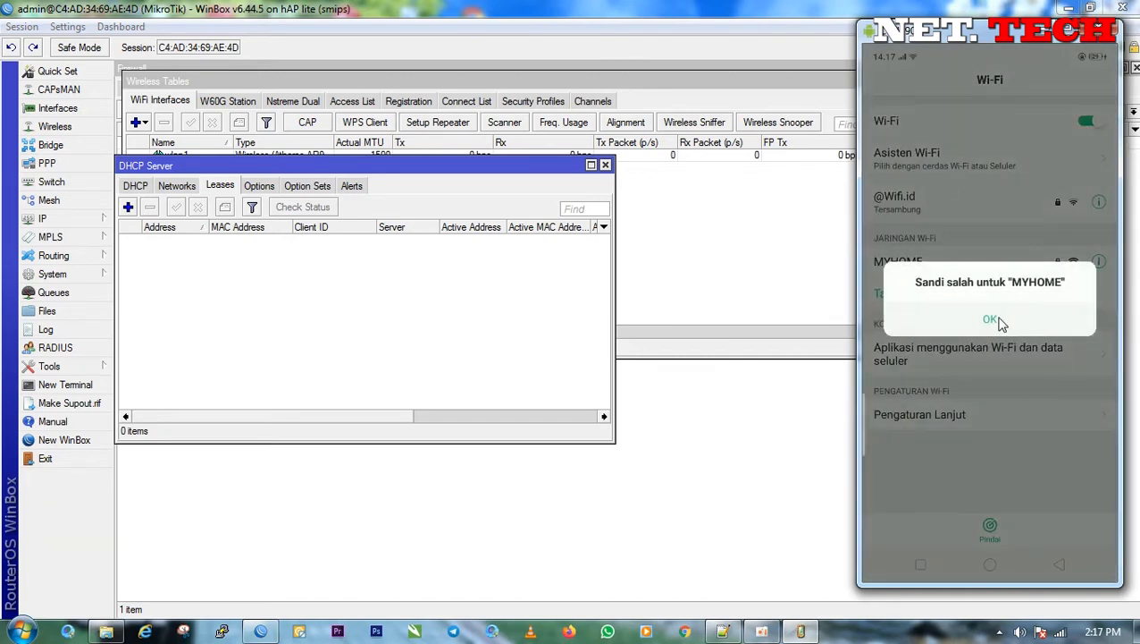
- Dismiss the phone's message and join the MYHOME Wi-Fi network by entering its password with the password shown
left_click(999, 321)
left_click(934, 268)
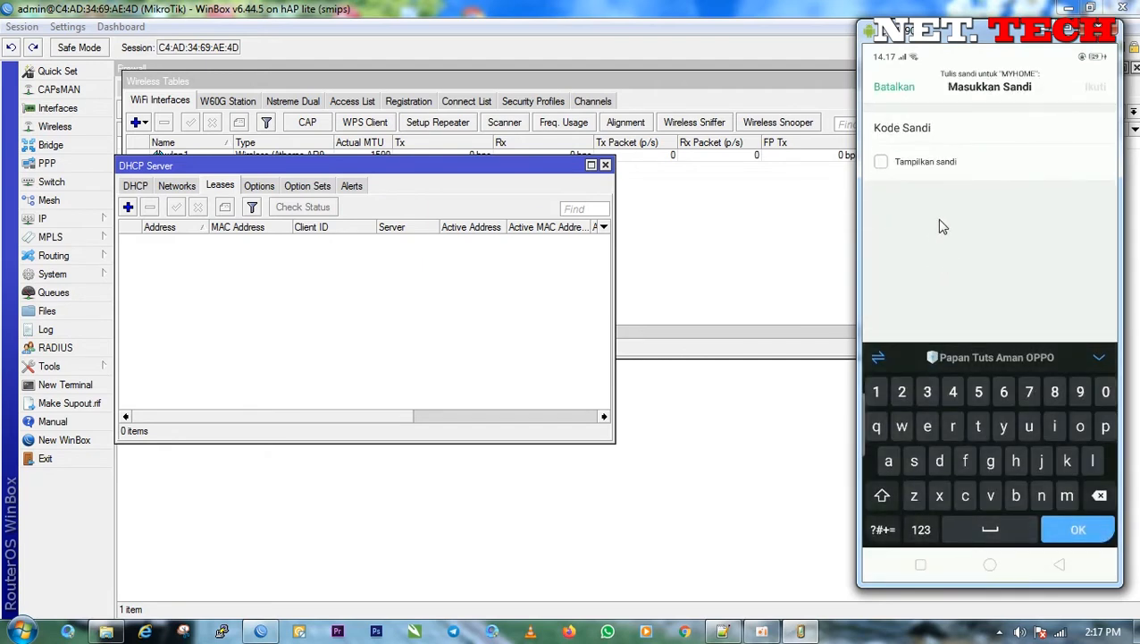
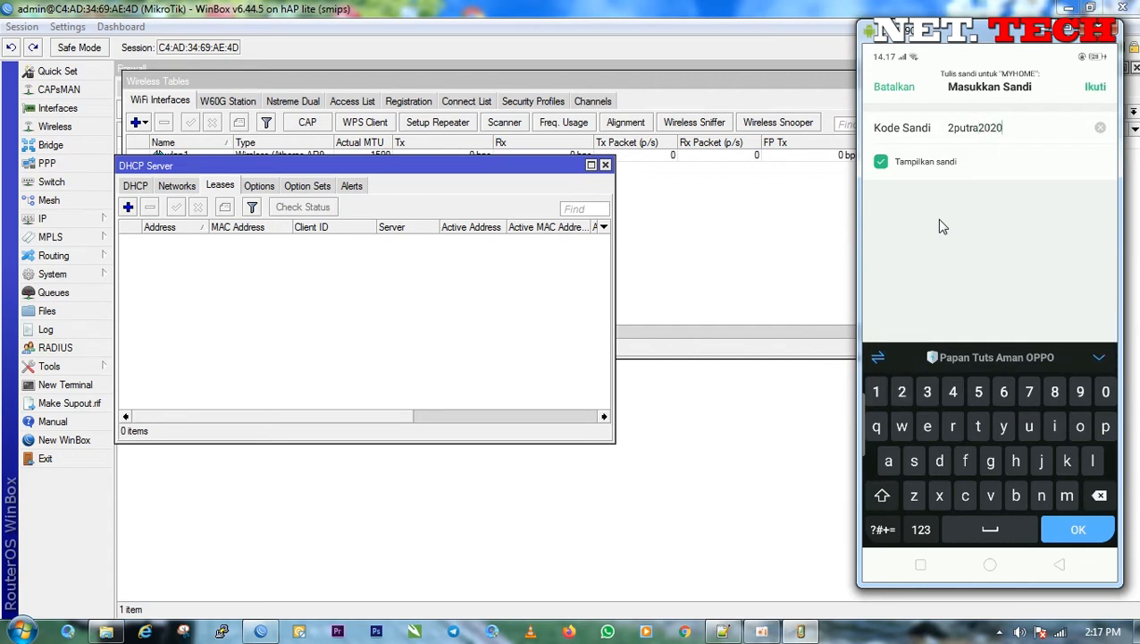
left_click(1095, 87)
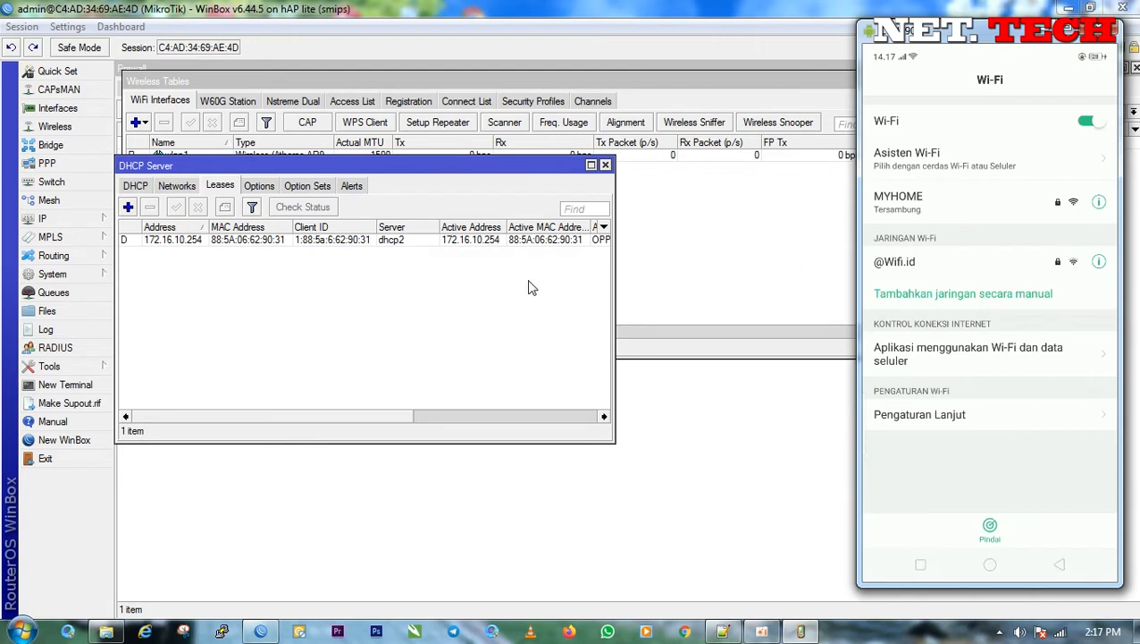
- Examine the phone's entry in the DHCP server lease list, including its address, MAC address and server
left_click_drag(329, 173, 340, 175)
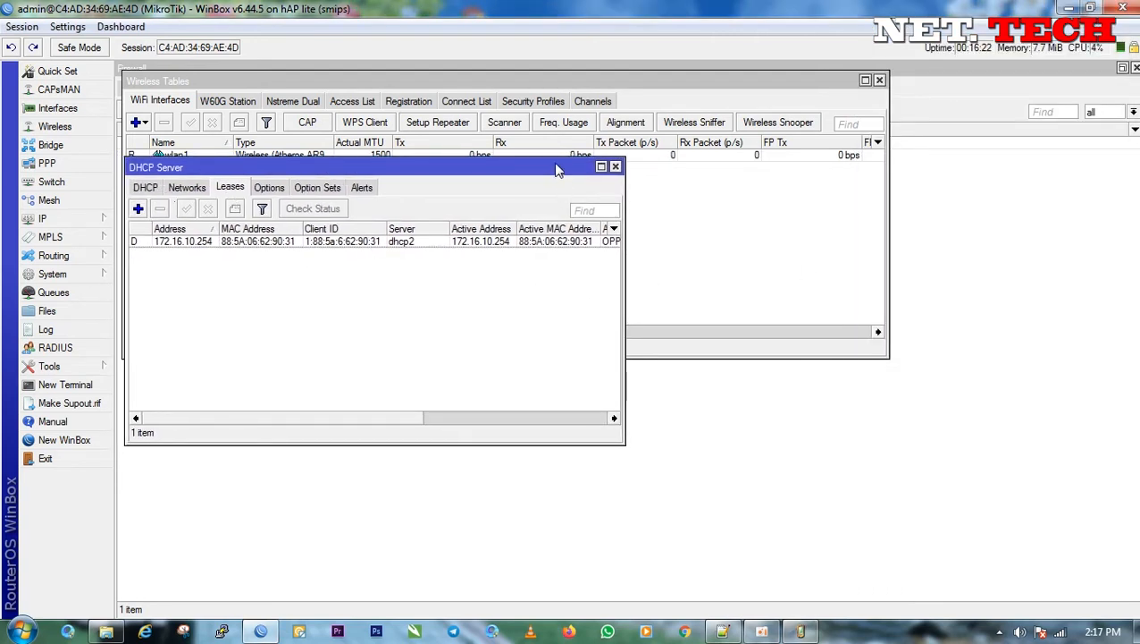
left_click_drag(461, 176, 457, 168)
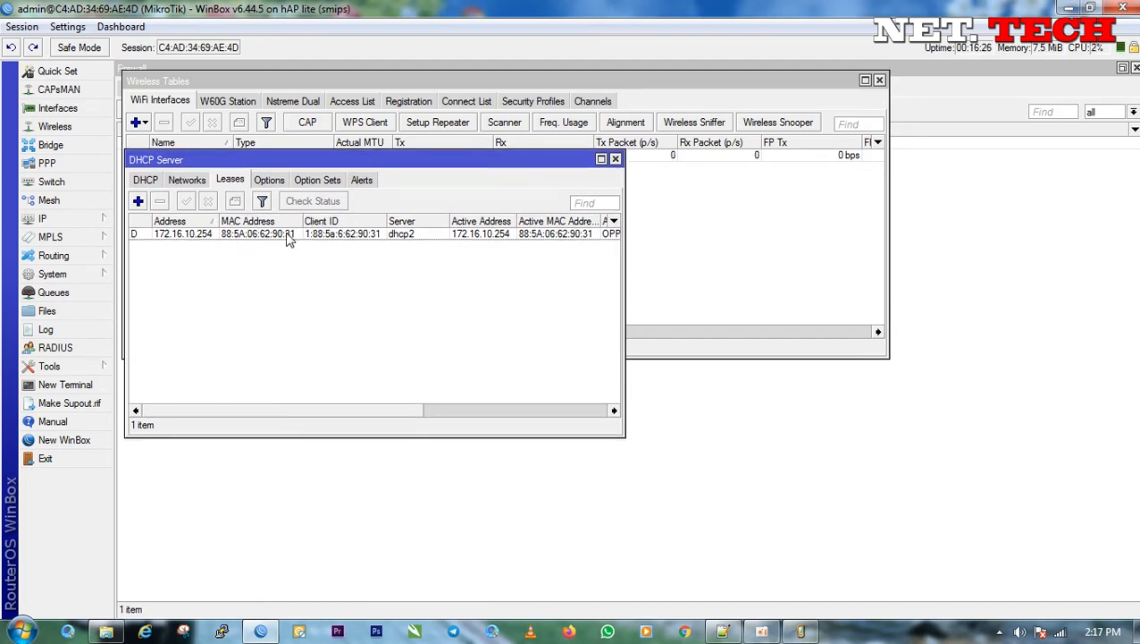
mouse_move(308, 409)
left_mouse_down()
mouse_move(420, 412)
mouse_move(286, 412)
left_mouse_up()
left_click_drag(292, 158, 293, 183)
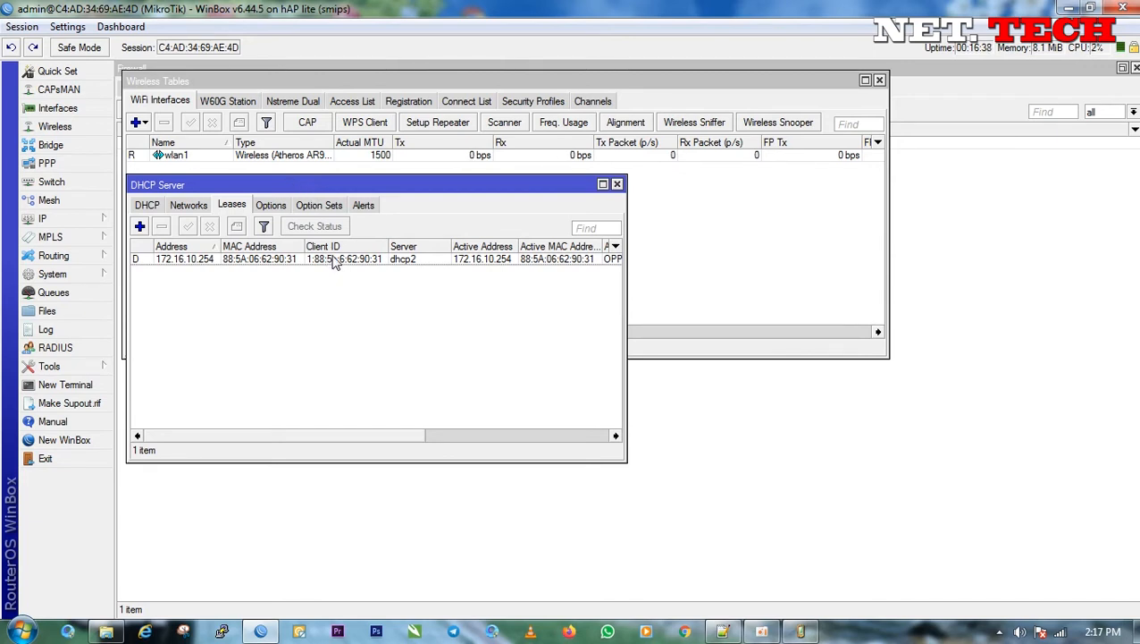
left_click_drag(314, 189, 313, 177)
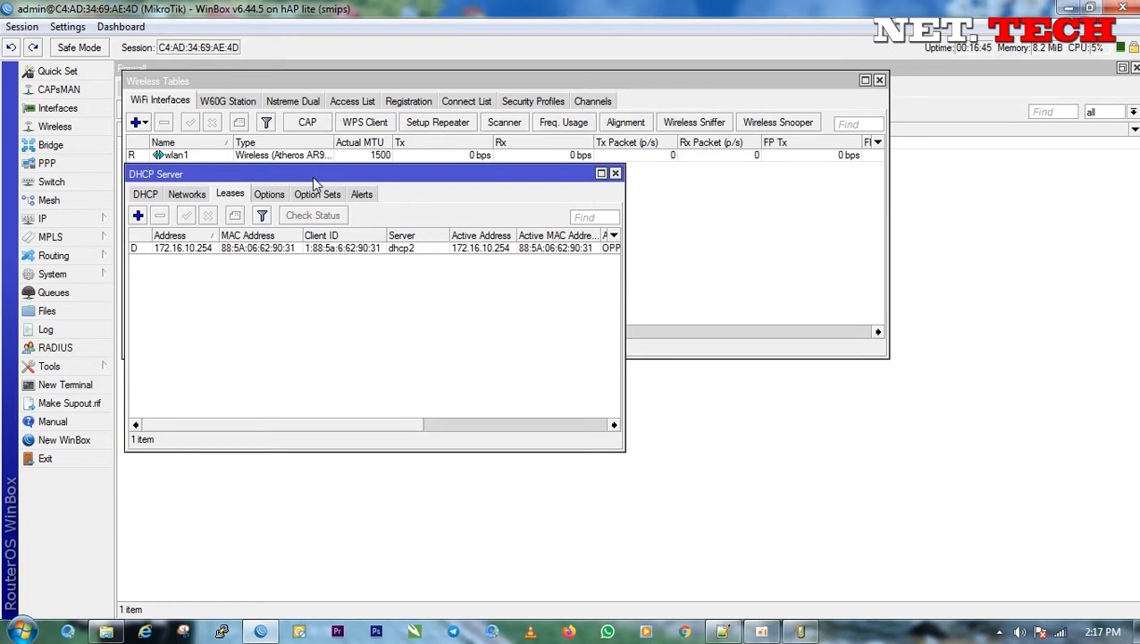
left_click_drag(313, 183, 344, 188)
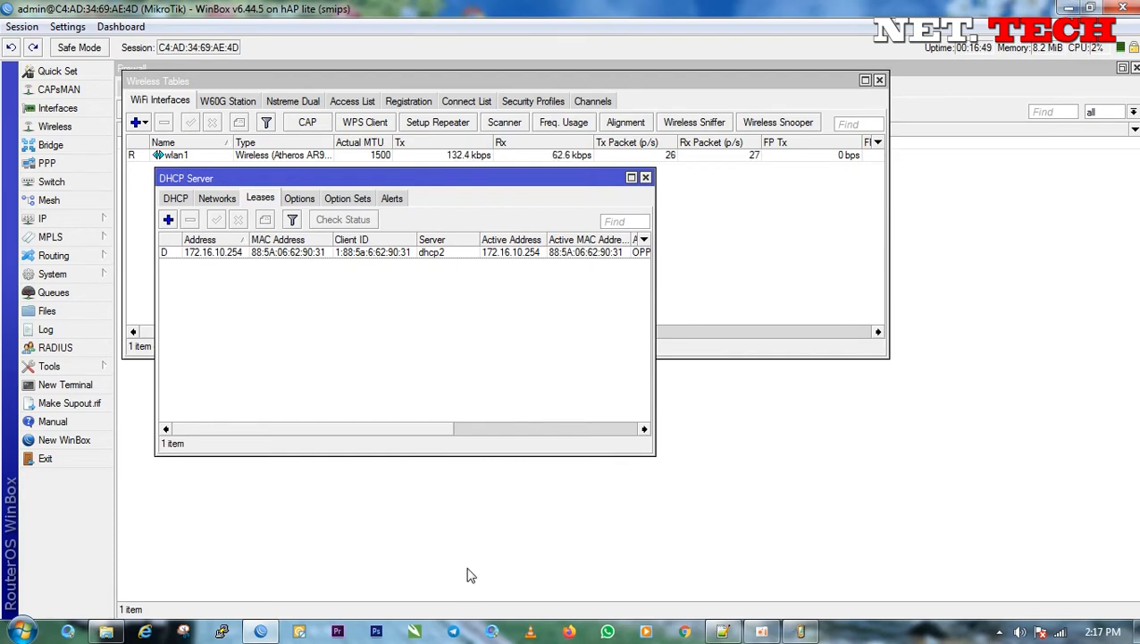
left_click(454, 631)
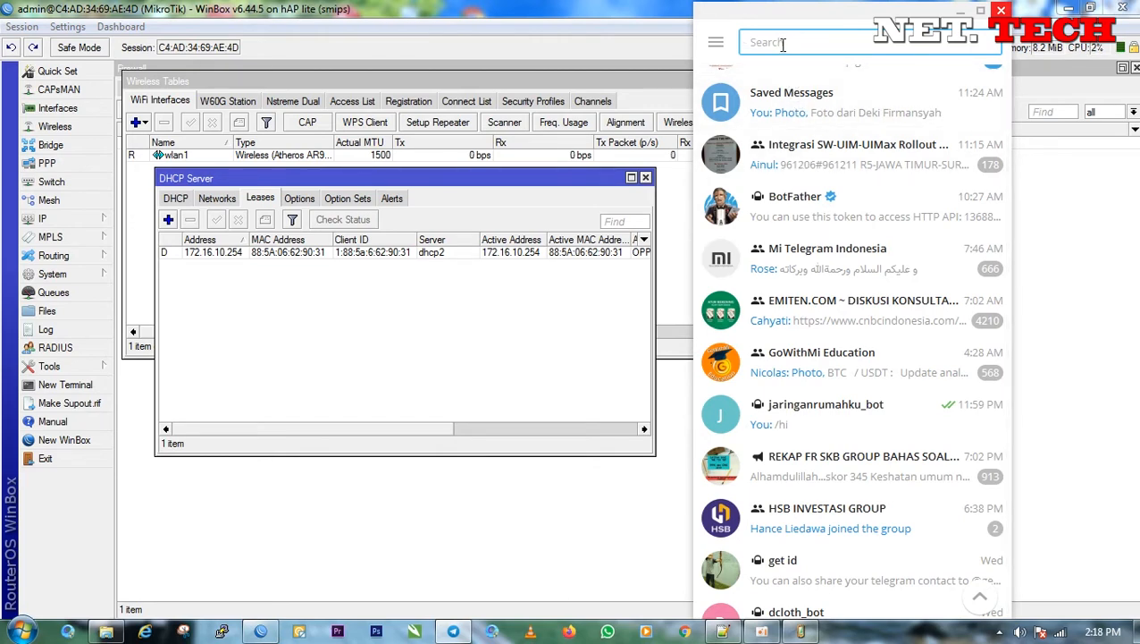
type("@f")
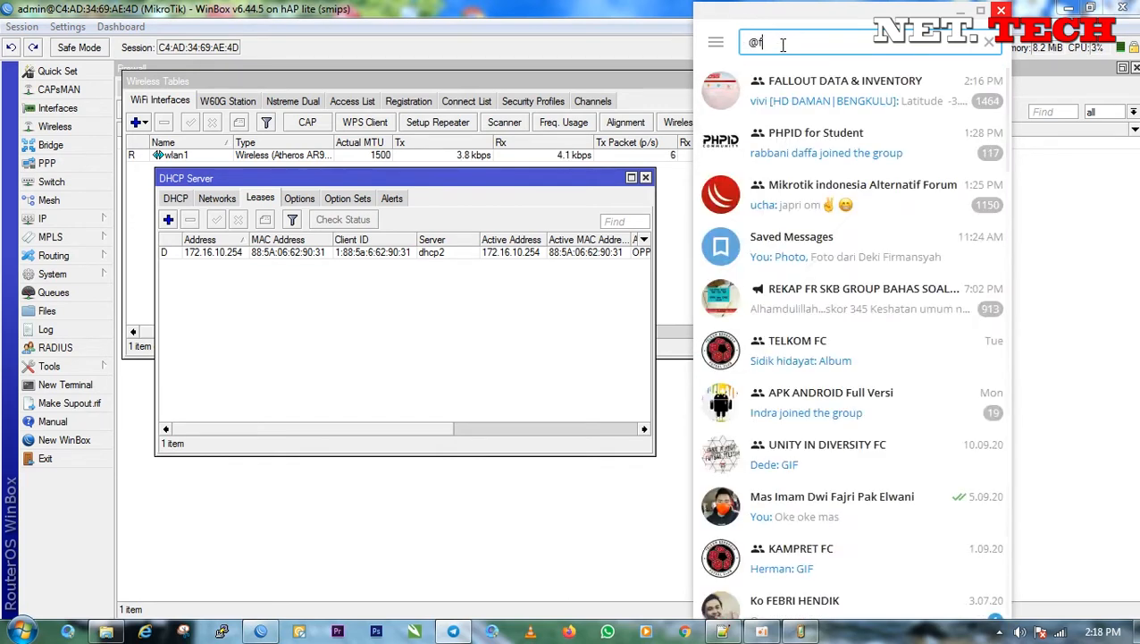
type("athe")
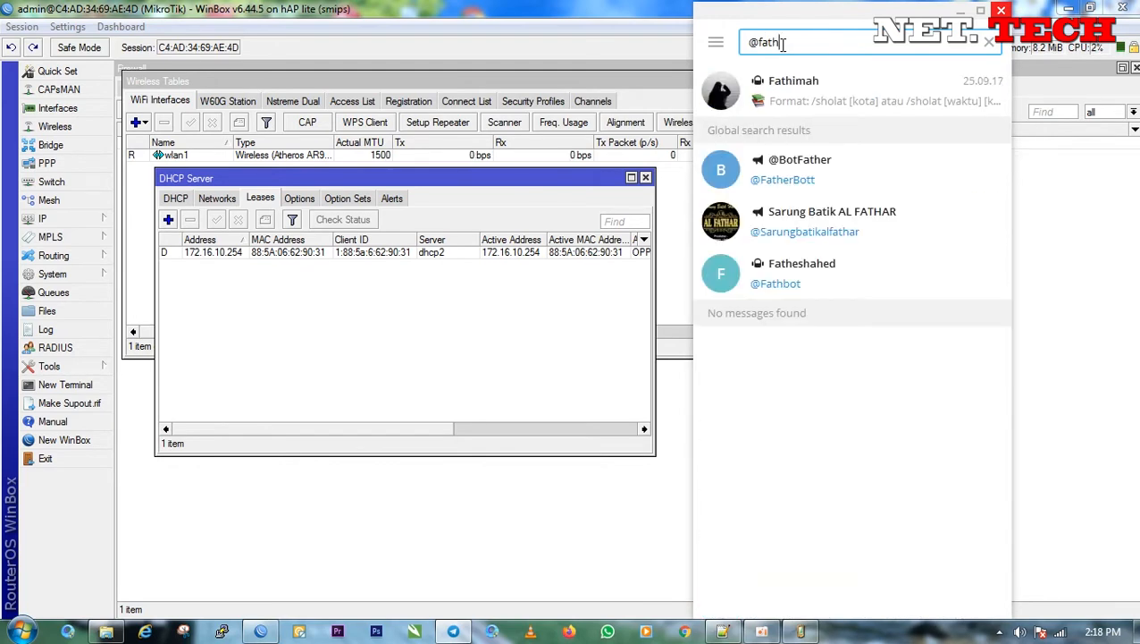
key("BackSpace")
key("BackSpace")
key("BackSpace")
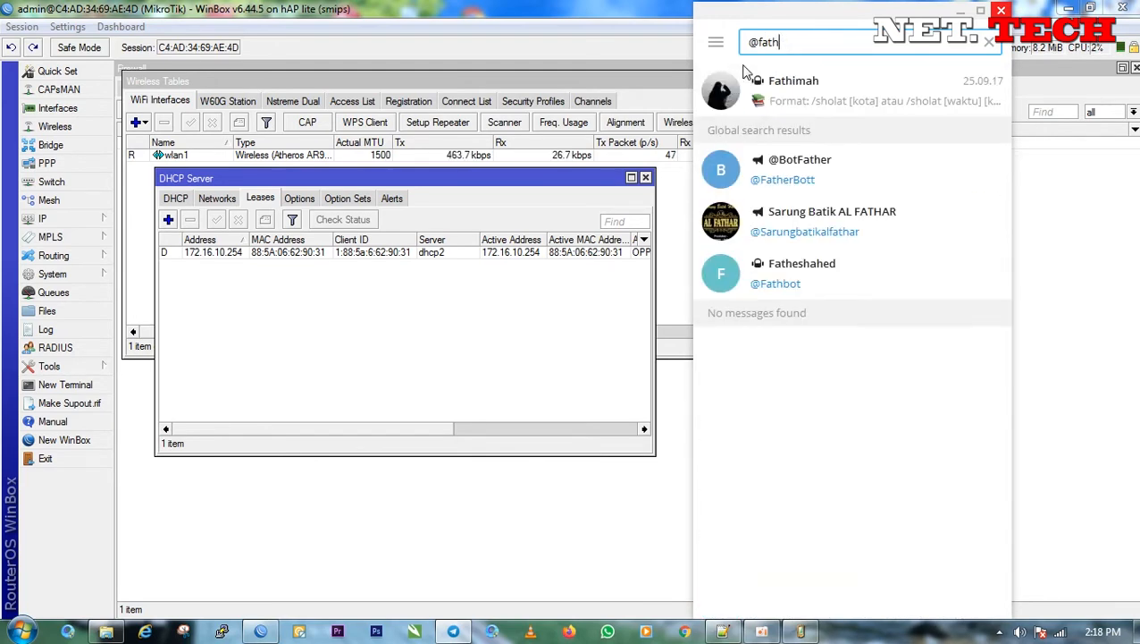
key("BackSpace")
key("BackSpace")
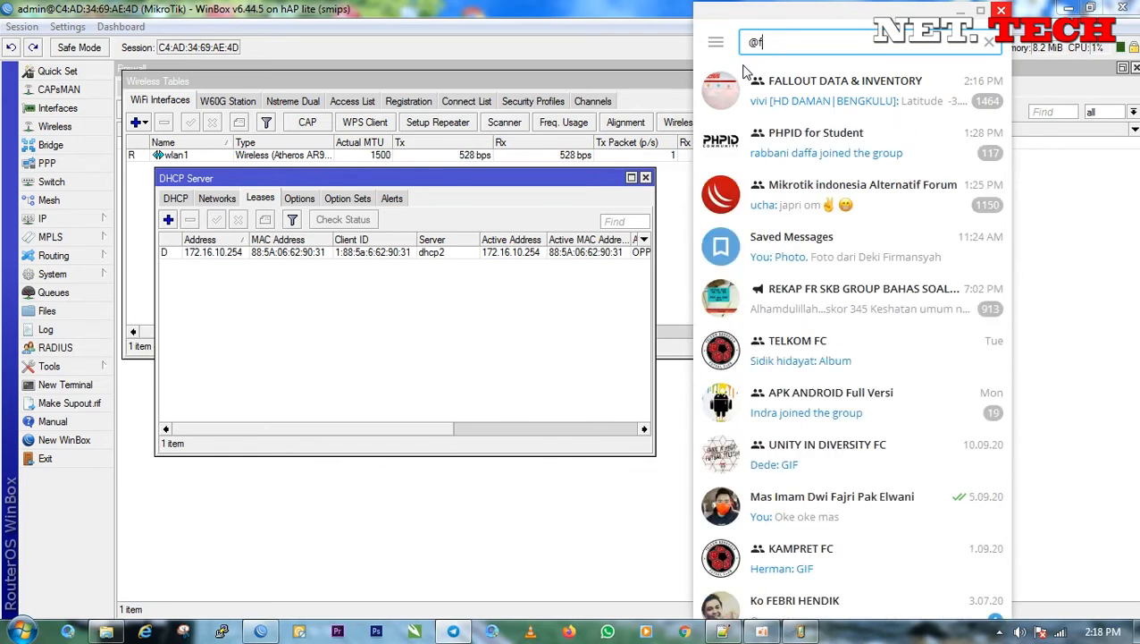
type("fathe")
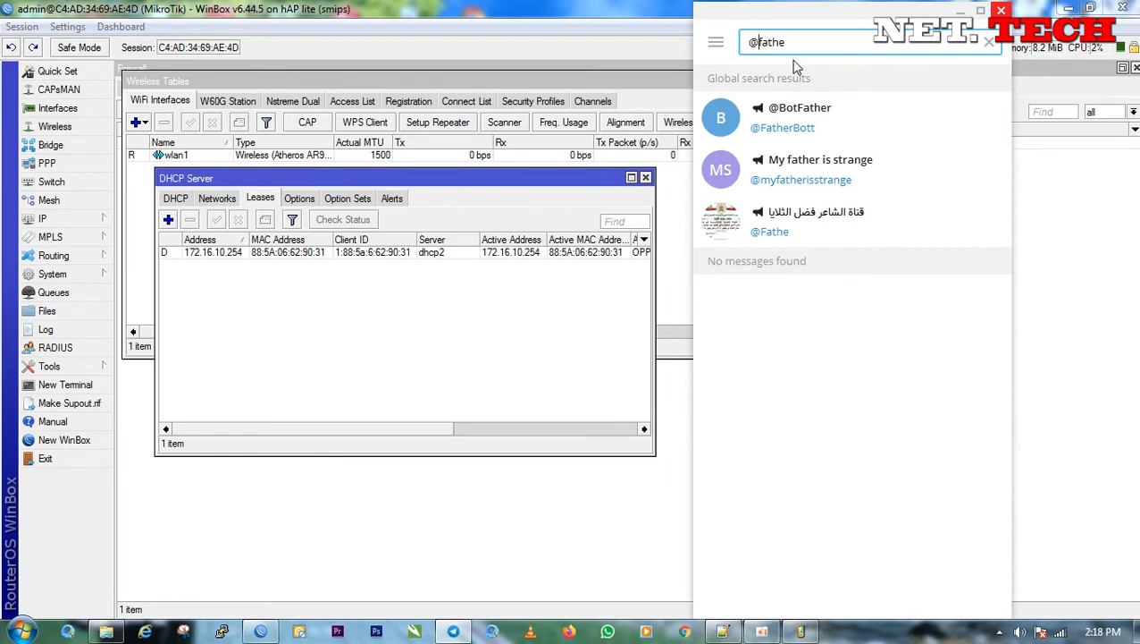
type("bot")
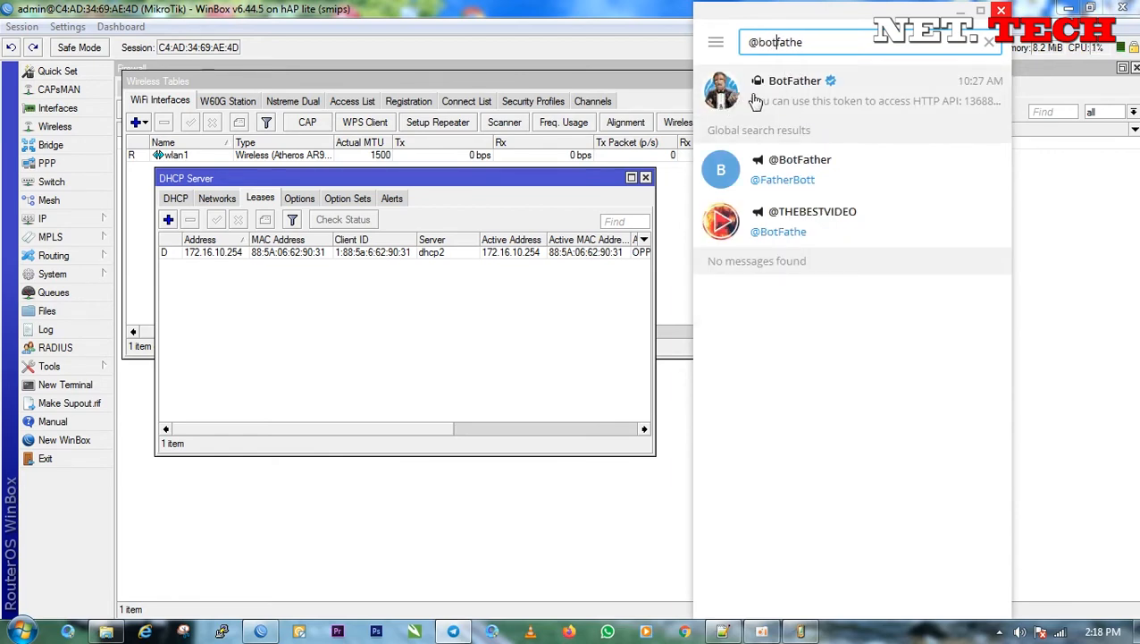
left_click(793, 93)
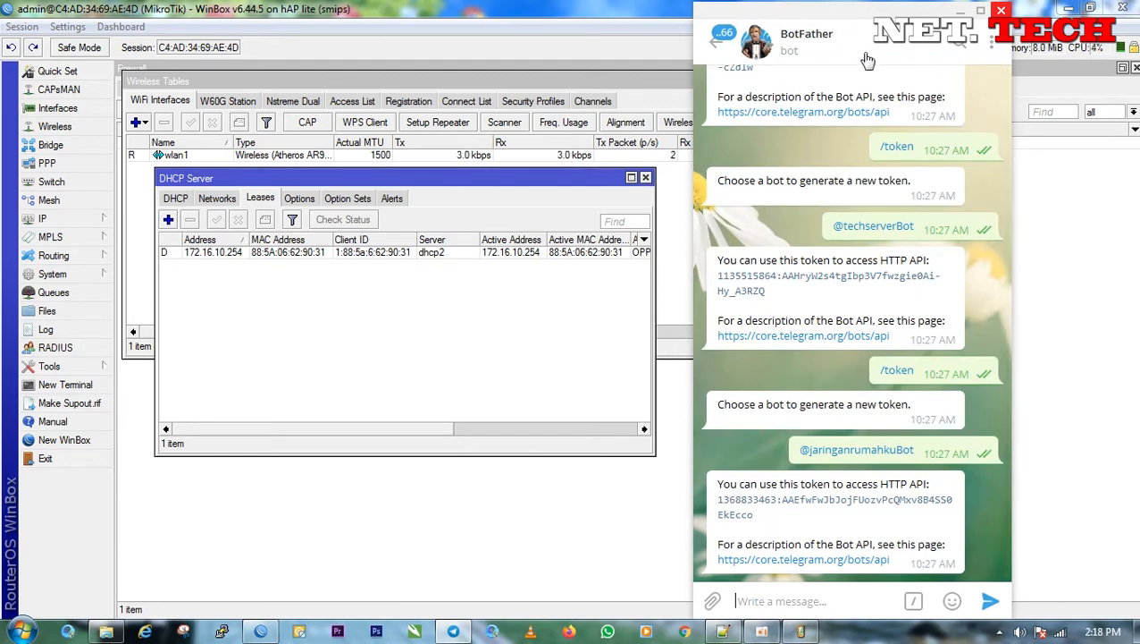
- Send BotFather the /help command and start creating a bot with /newbot
left_click(816, 600)
type("/help")
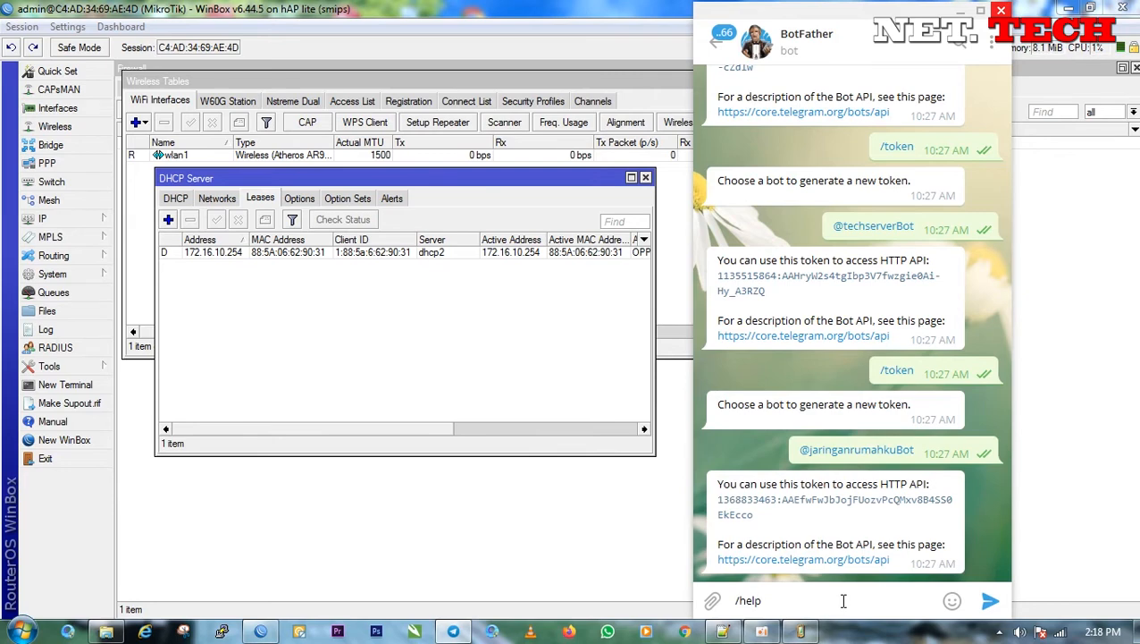
key("Return")
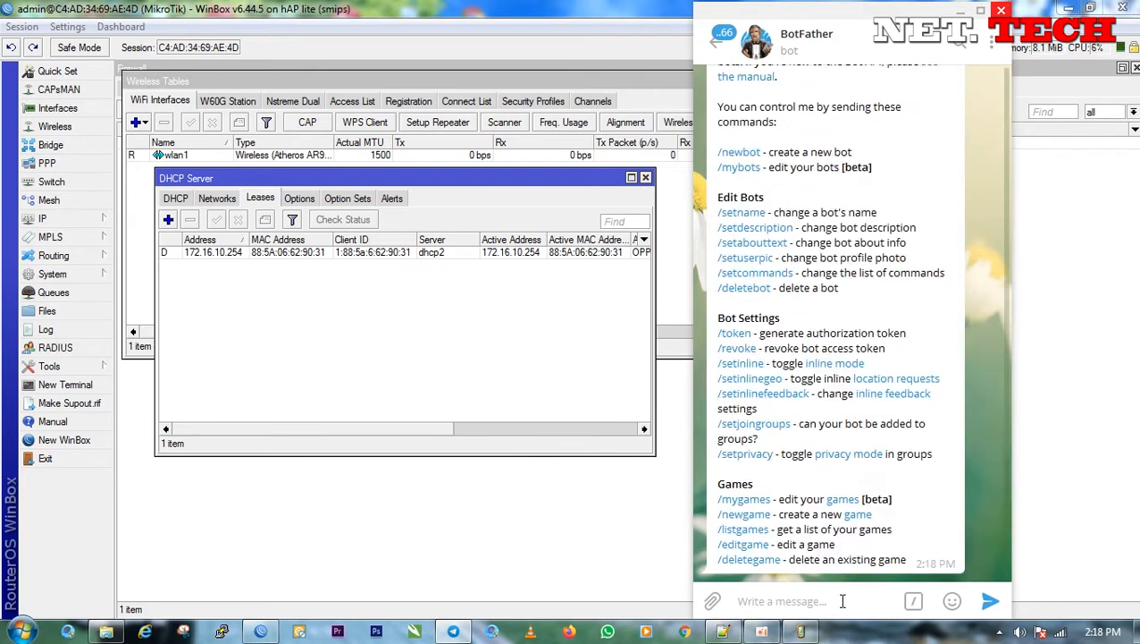
scroll(932, 351, "up", 1)
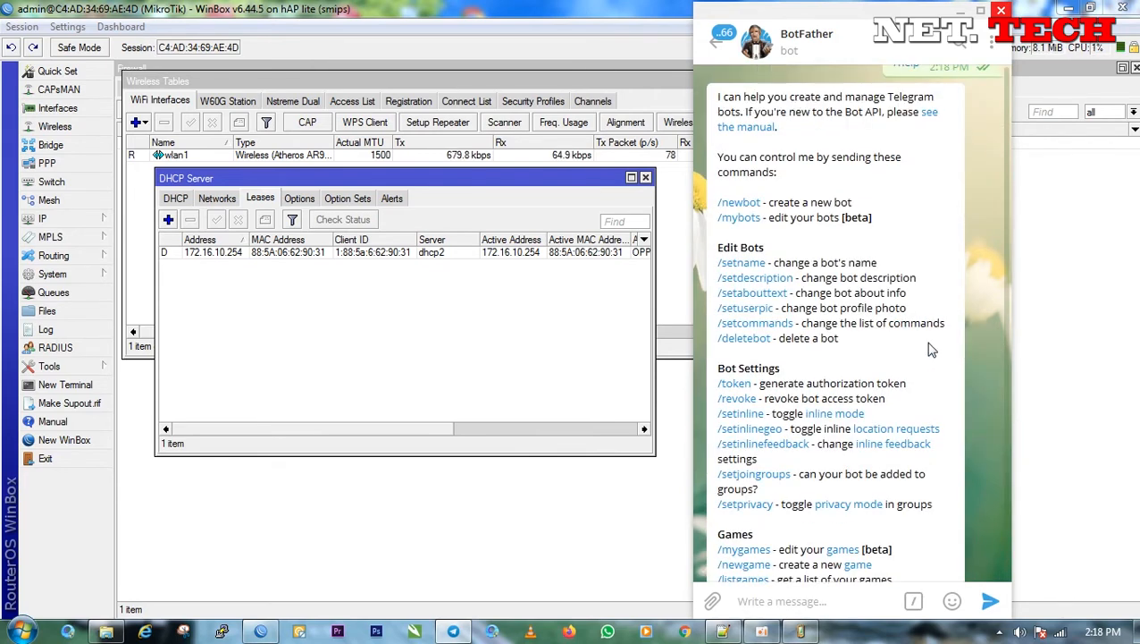
left_click(744, 205)
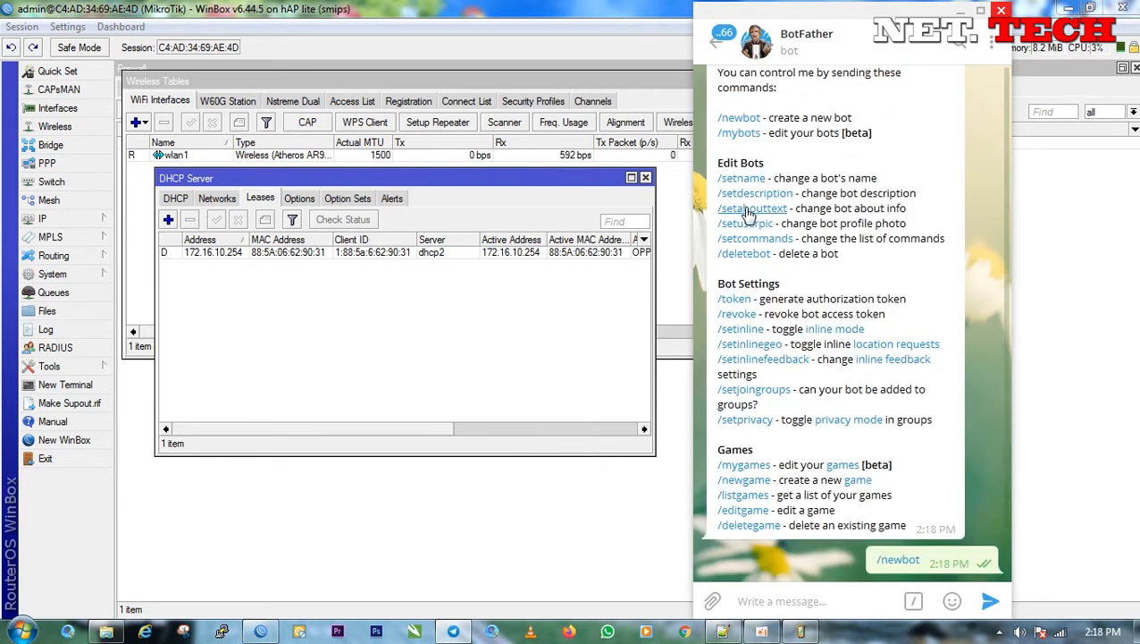
- Send wifirumah_bot as the display name of the new bot
left_click(824, 600)
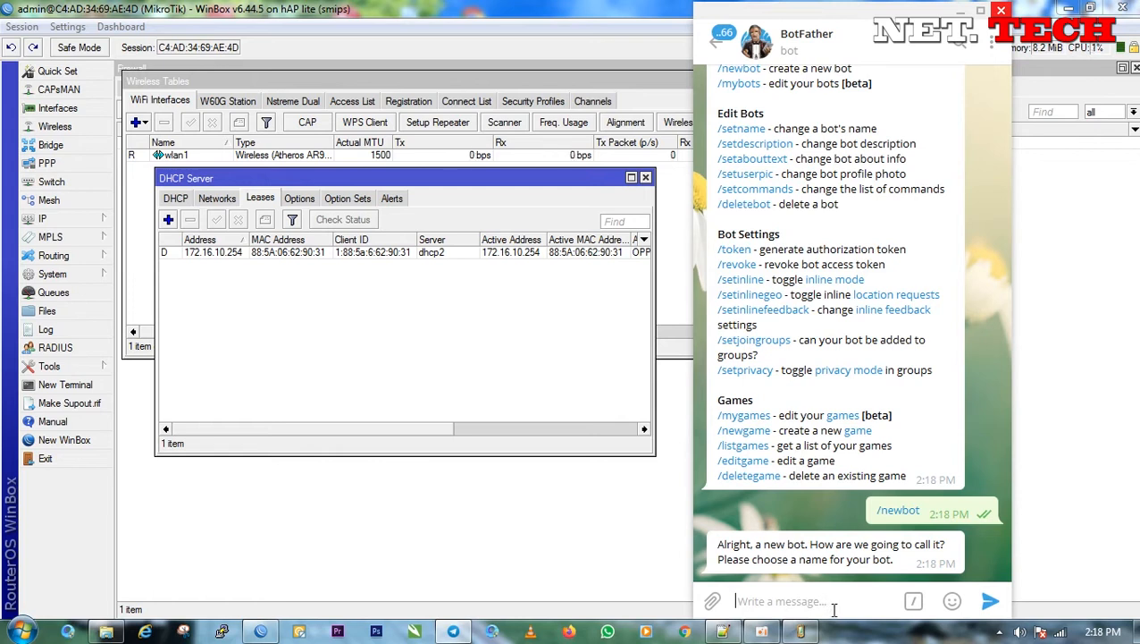
type("wi")
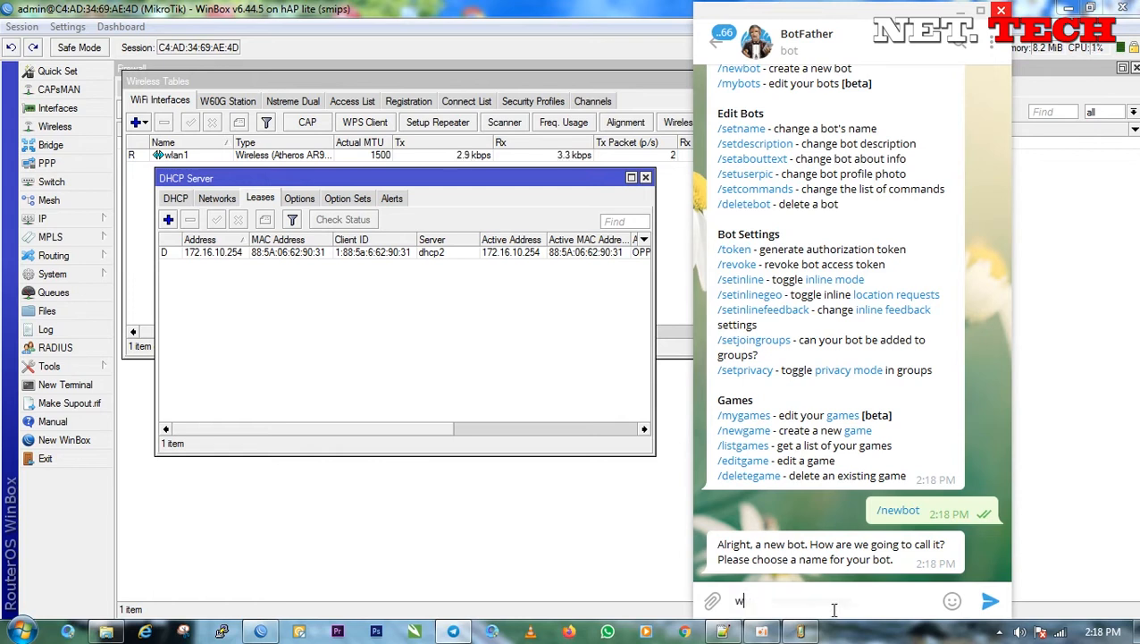
type("rel")
key("BackSpace")
type("fir")
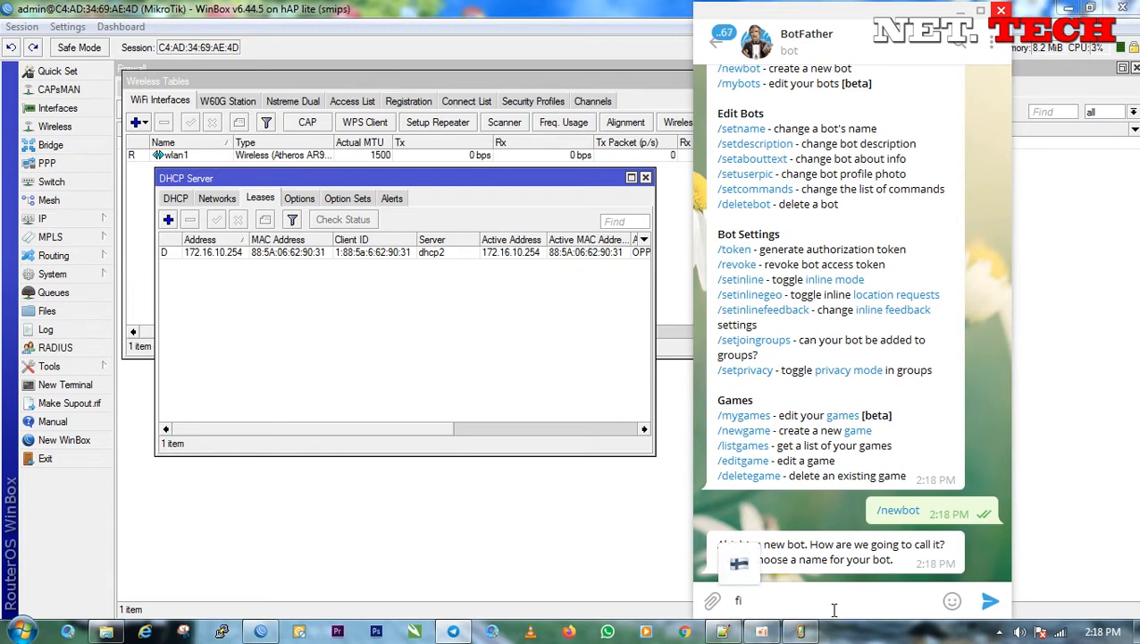
key("BackSpace")
key("BackSpace")
key("BackSpace")
type("wifirumah")
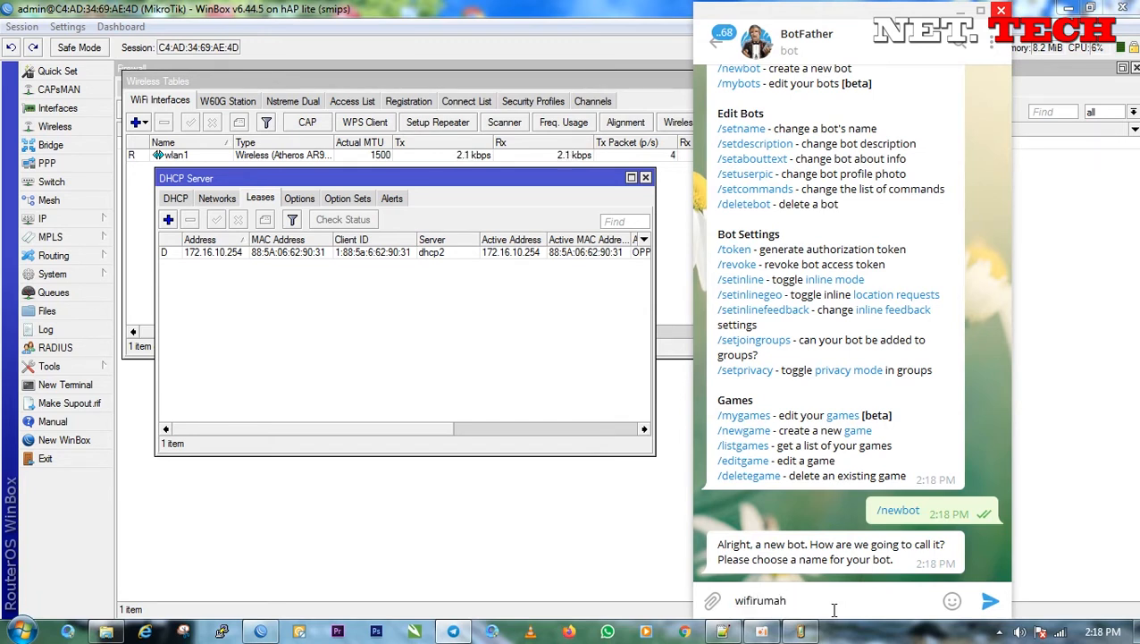
type("_bot")
key("Return")
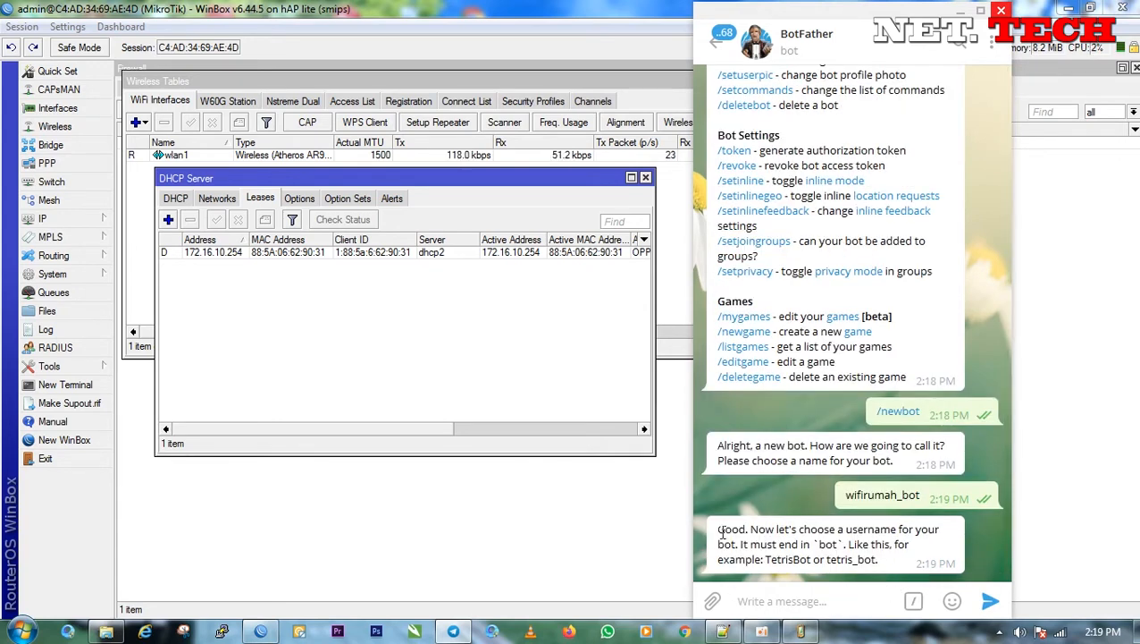
- Try to register wifirumahBot as the bot's username and read BotFather's reply
left_click_drag(719, 530, 747, 530)
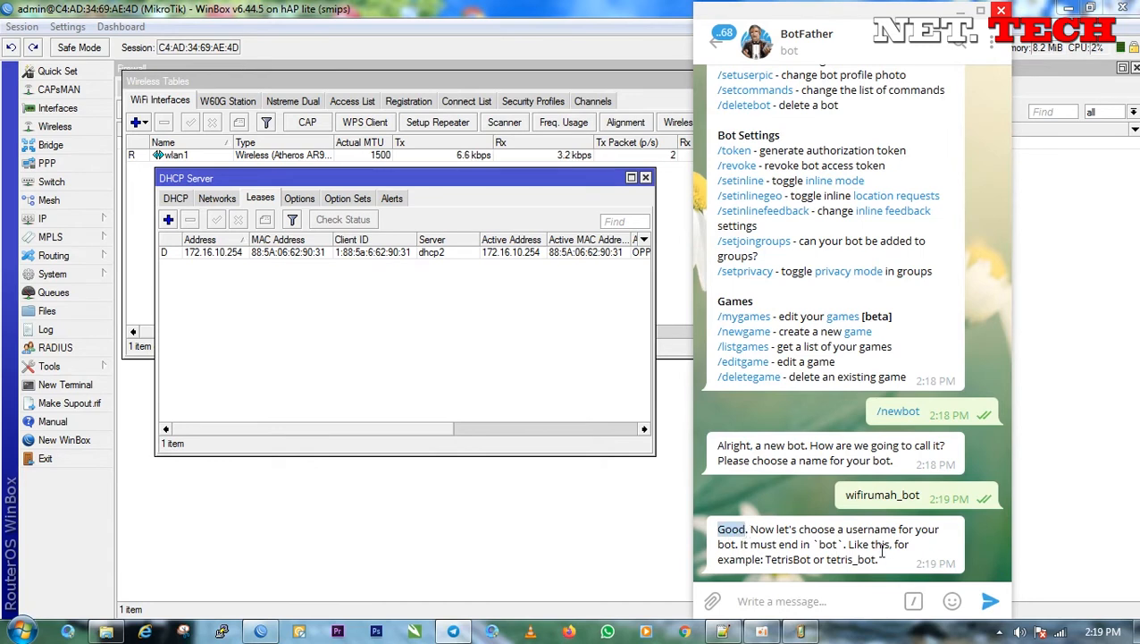
left_click(826, 604)
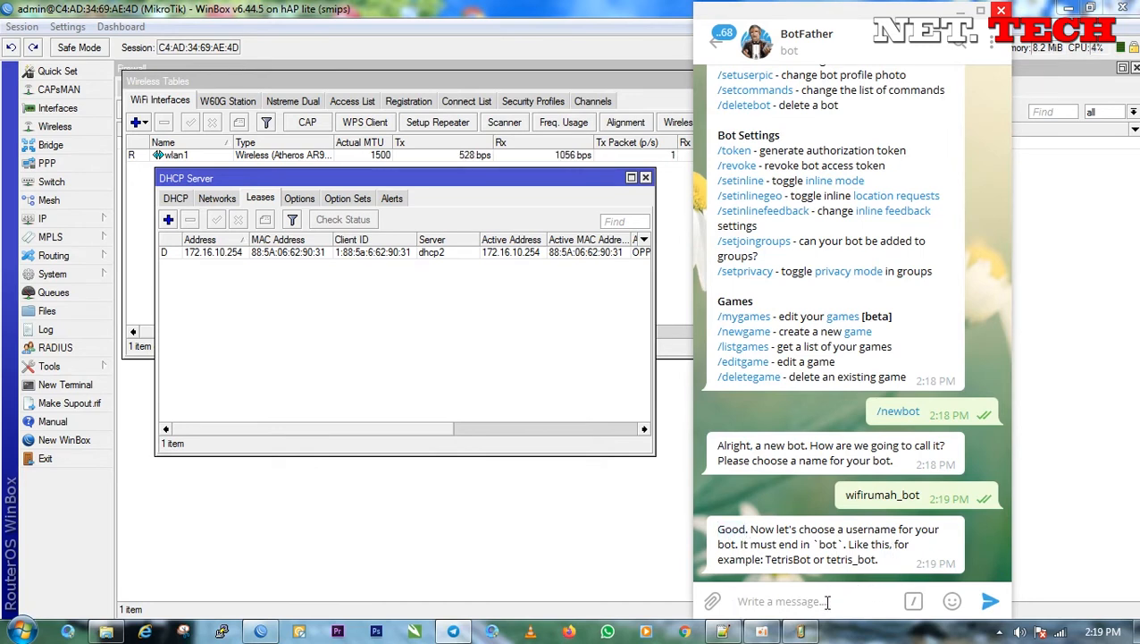
type("wi")
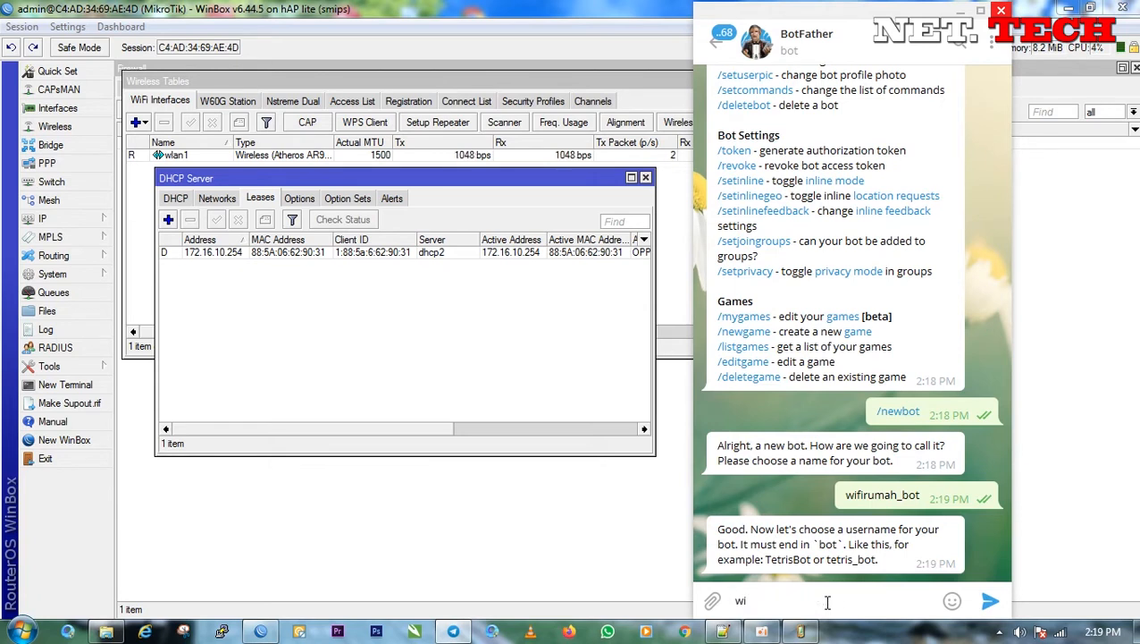
type("firumahBot")
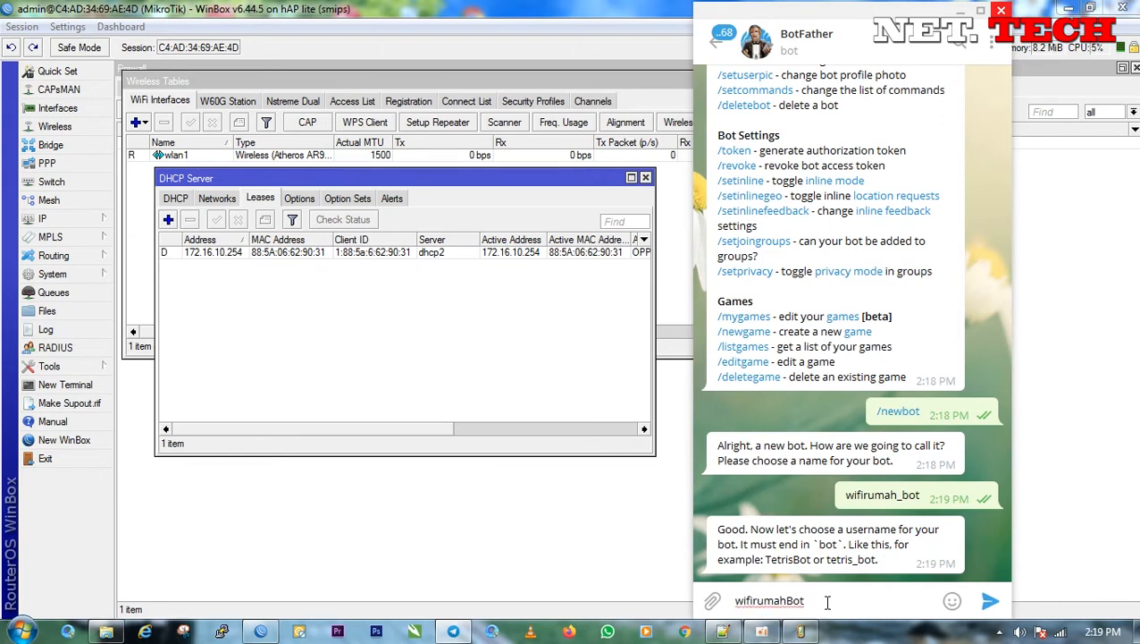
key("Return")
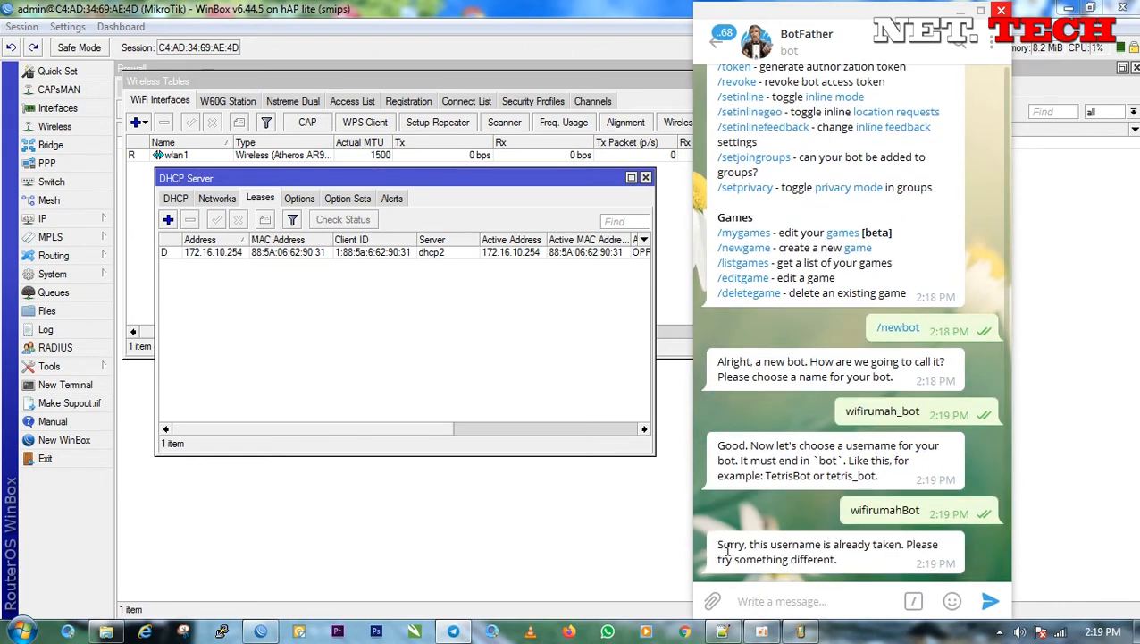
left_click_drag(716, 545, 840, 567)
left_click(840, 562)
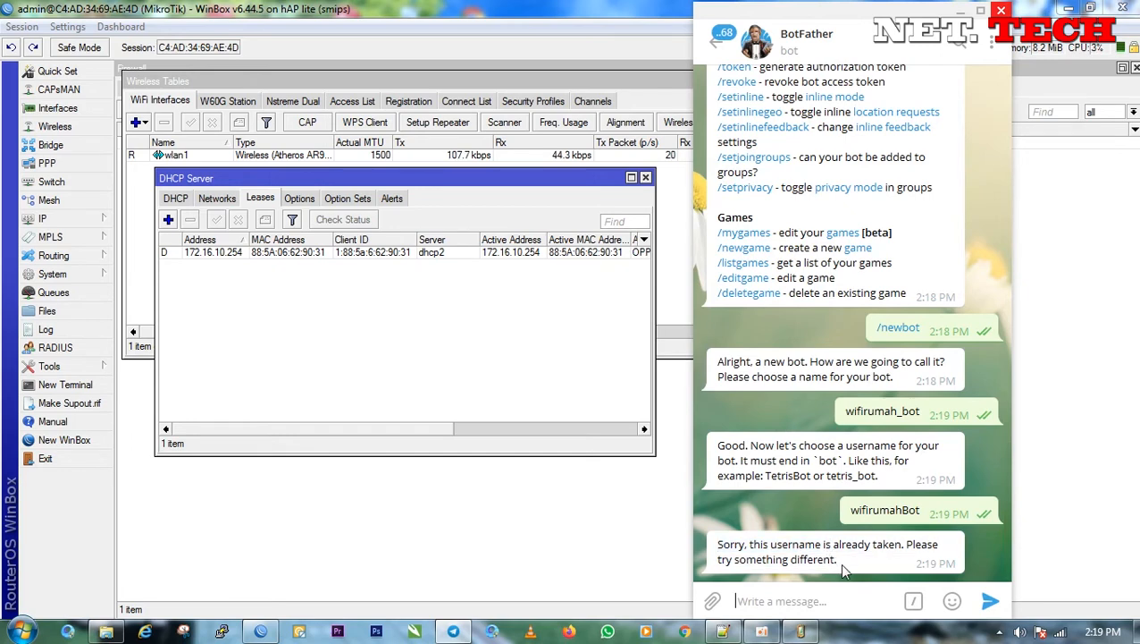
left_click_drag(770, 545, 867, 545)
left_click(869, 546)
- Send wifirumahkuBot as the bot's username
type("wifi")
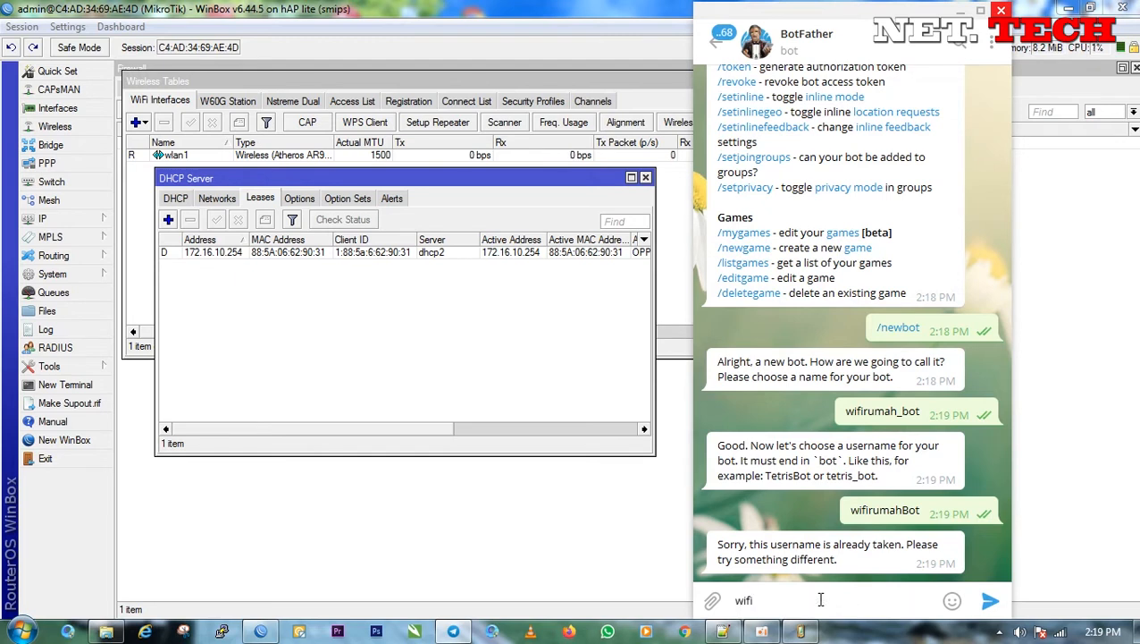
type("rumahk")
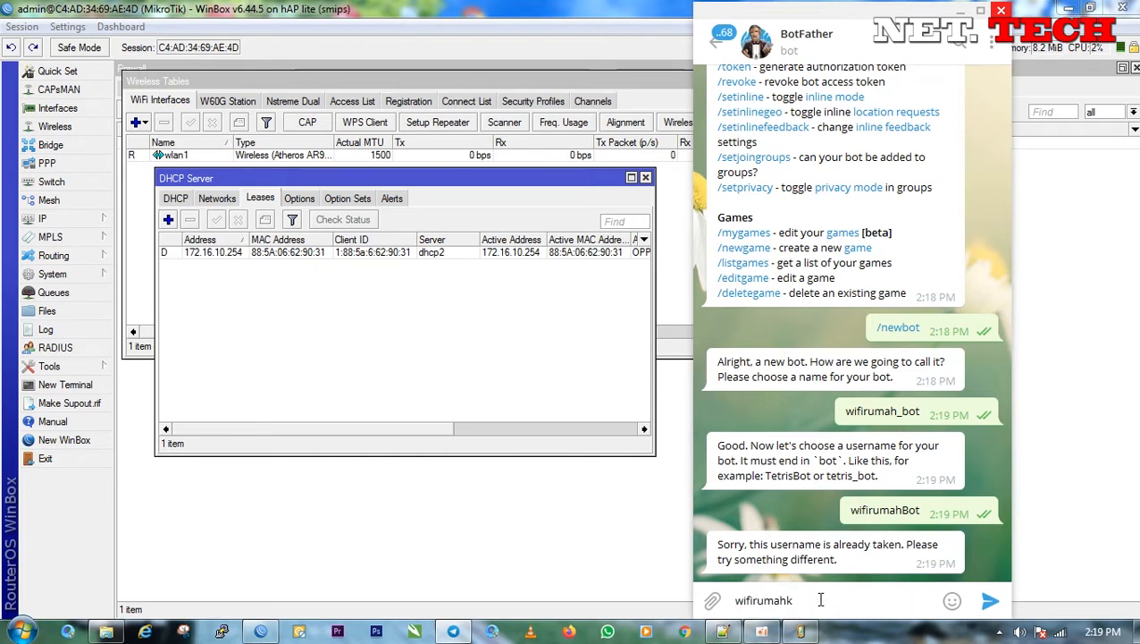
type("uB")
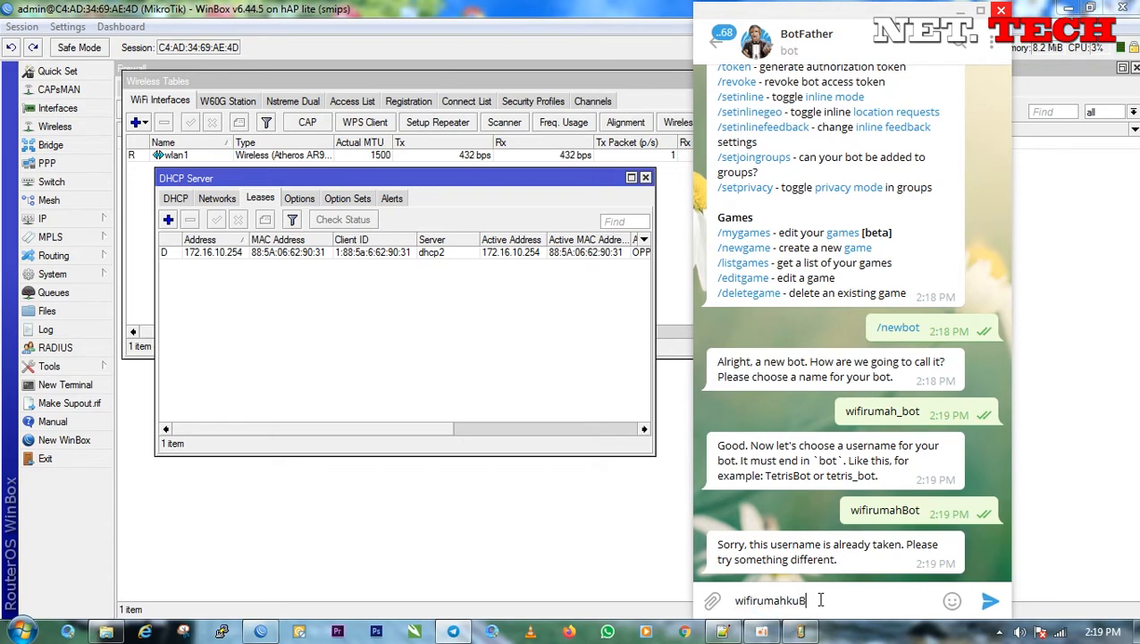
type("ot")
left_click(987, 599)
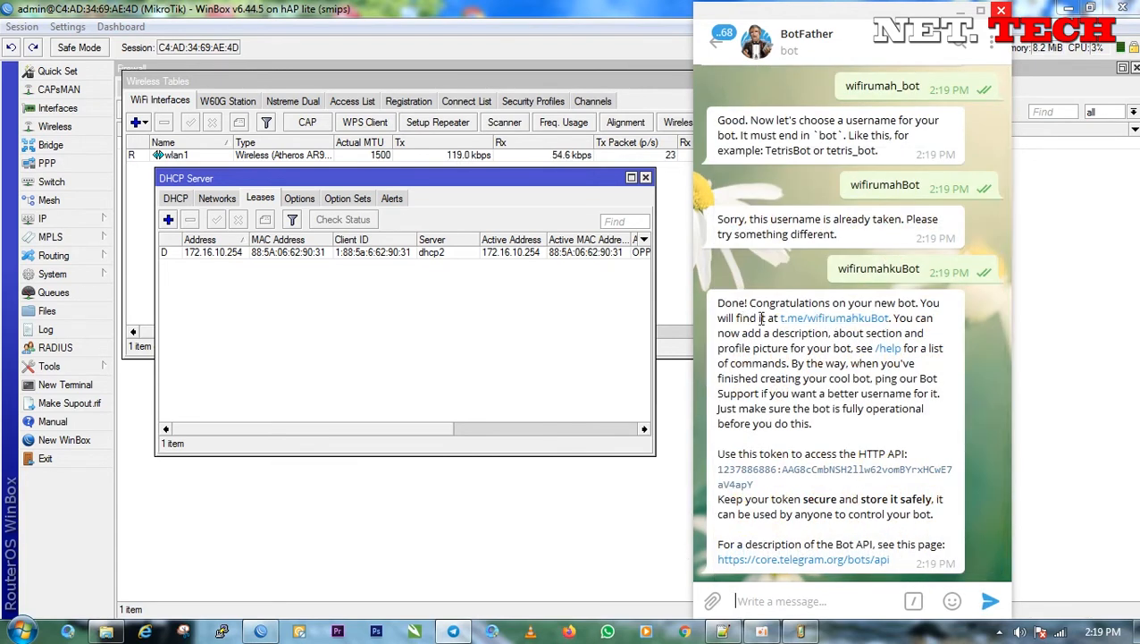
- Copy the full HTTP API token from BotFather's message about the new bot
double_click(751, 477)
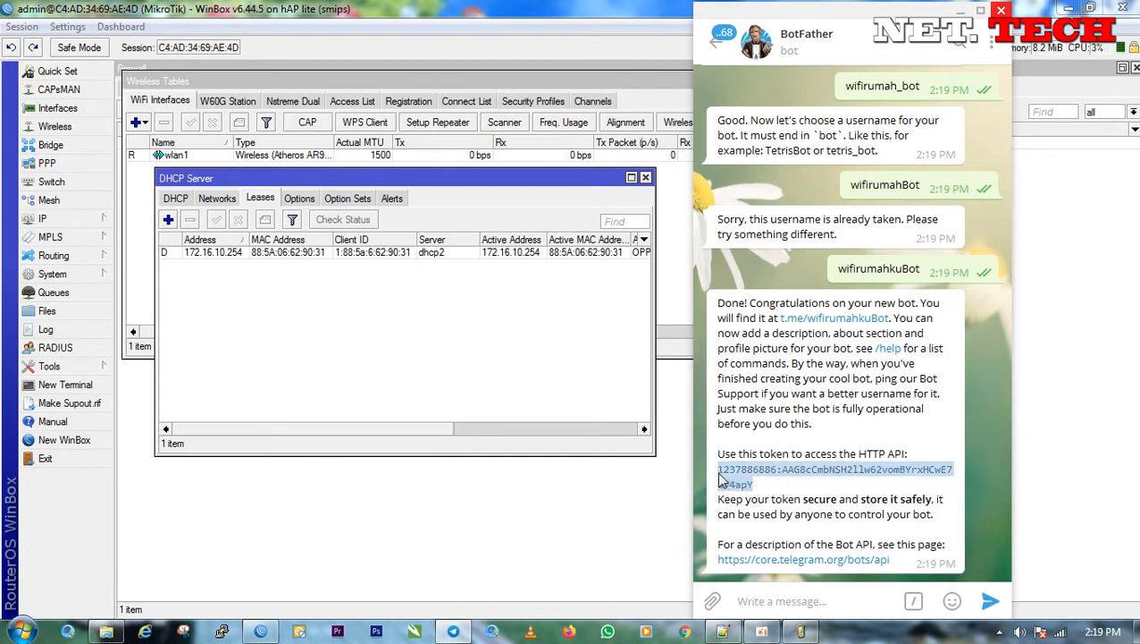
left_click(766, 481)
left_click_drag(755, 485, 720, 478)
left_click(763, 491)
left_click_drag(776, 487, 722, 478)
right_click(722, 478)
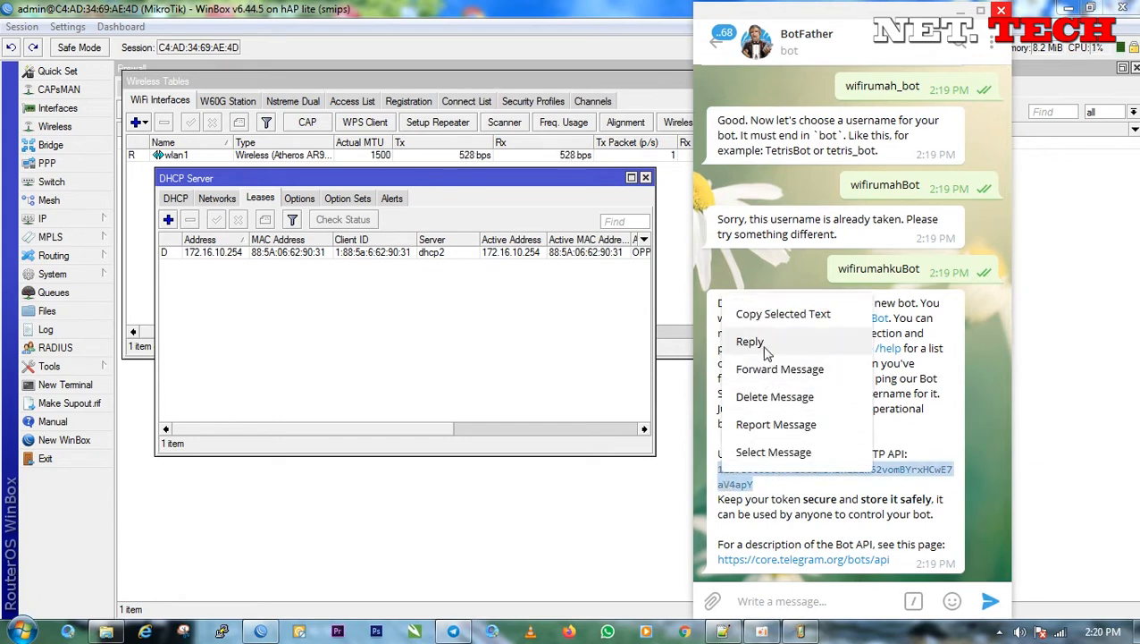
left_click(758, 311)
- Open Notepad and paste the bot's API token after the label "BOD ID :" in a blank note
key("super")
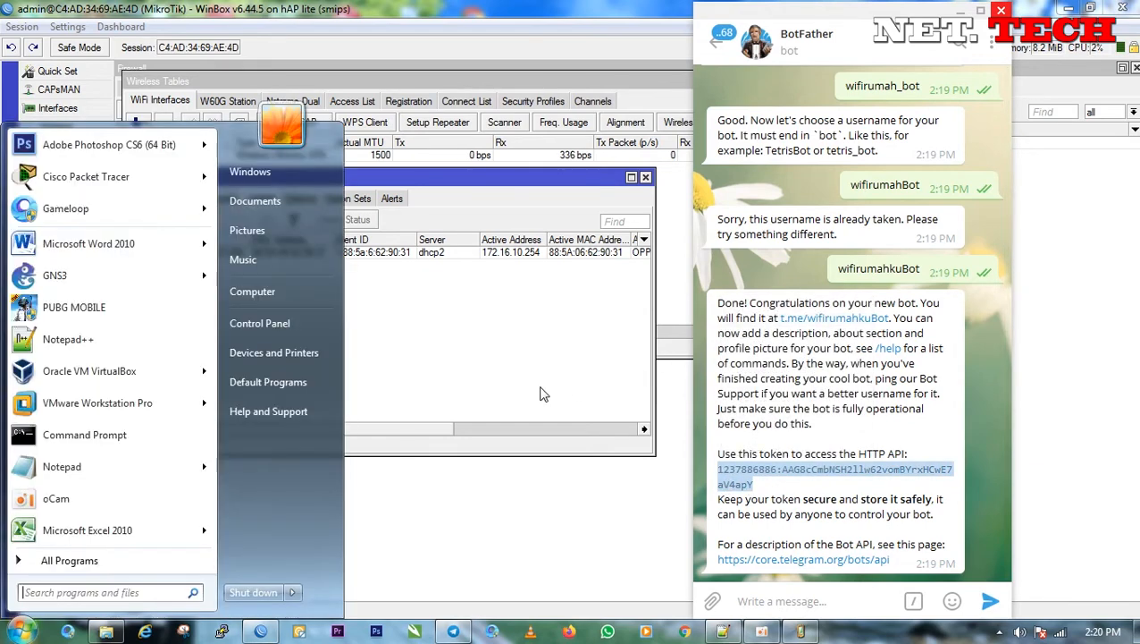
type("not")
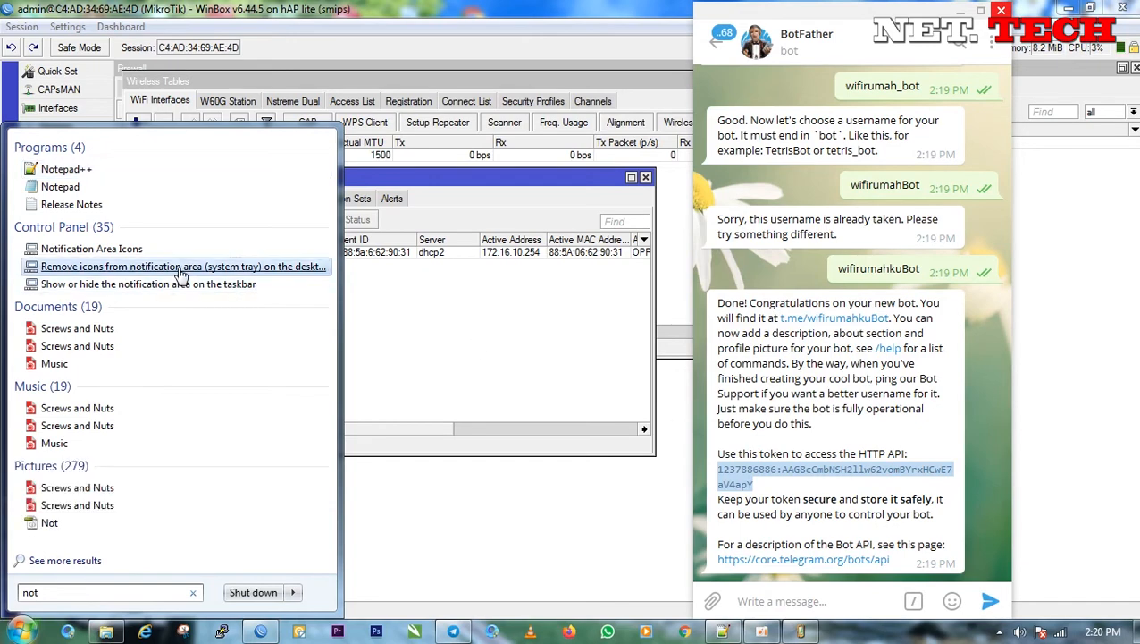
left_click(77, 189)
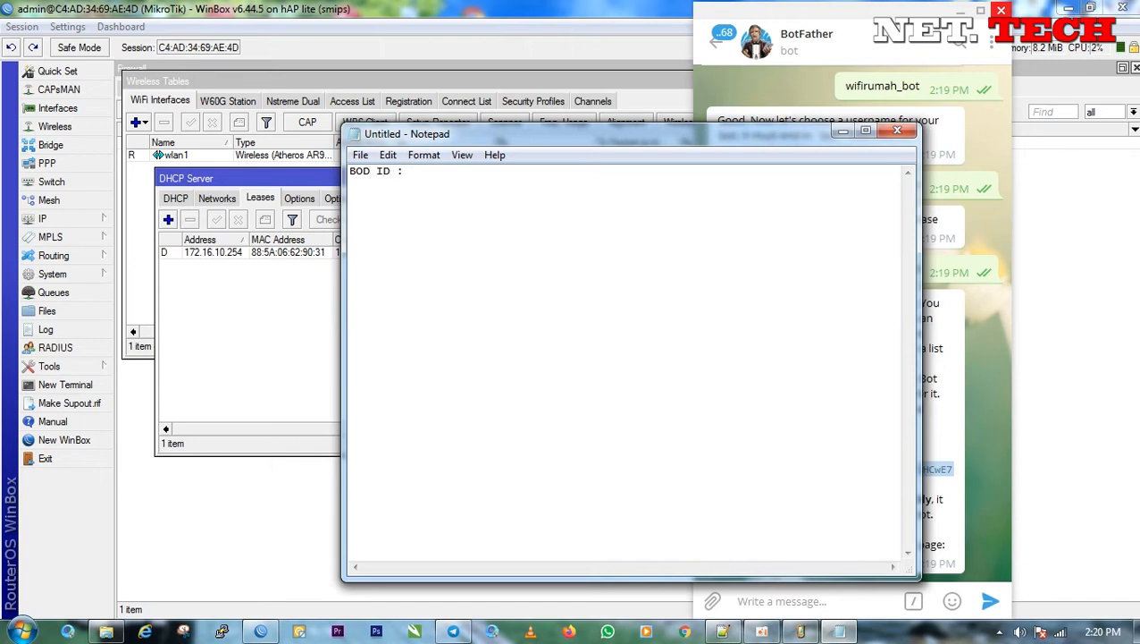
key("ctrl+v")
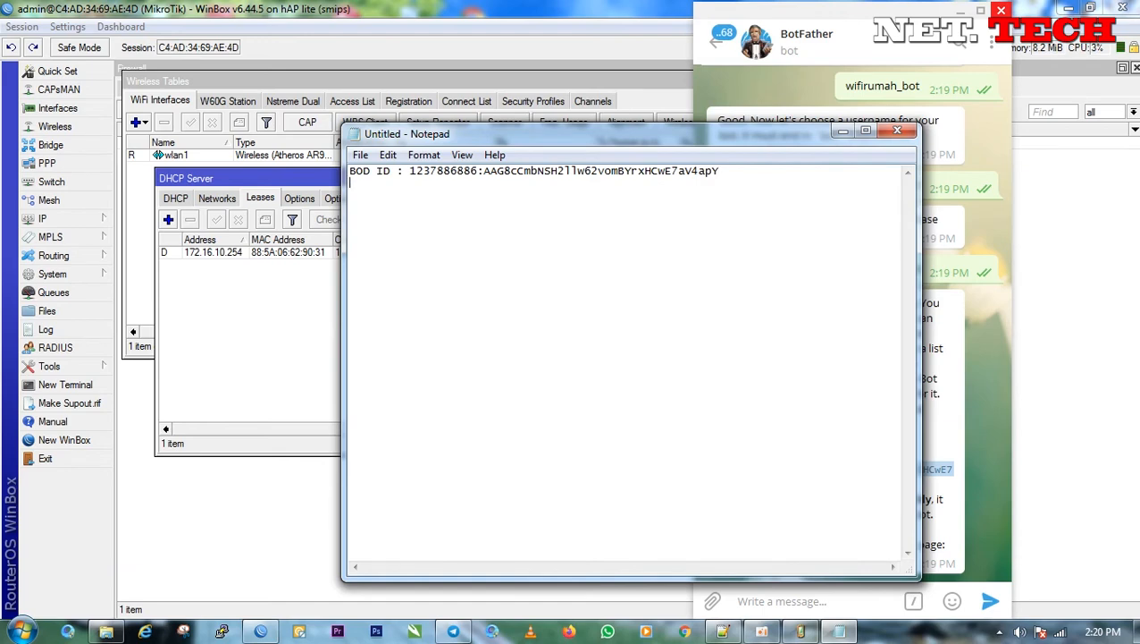
left_click(764, 87)
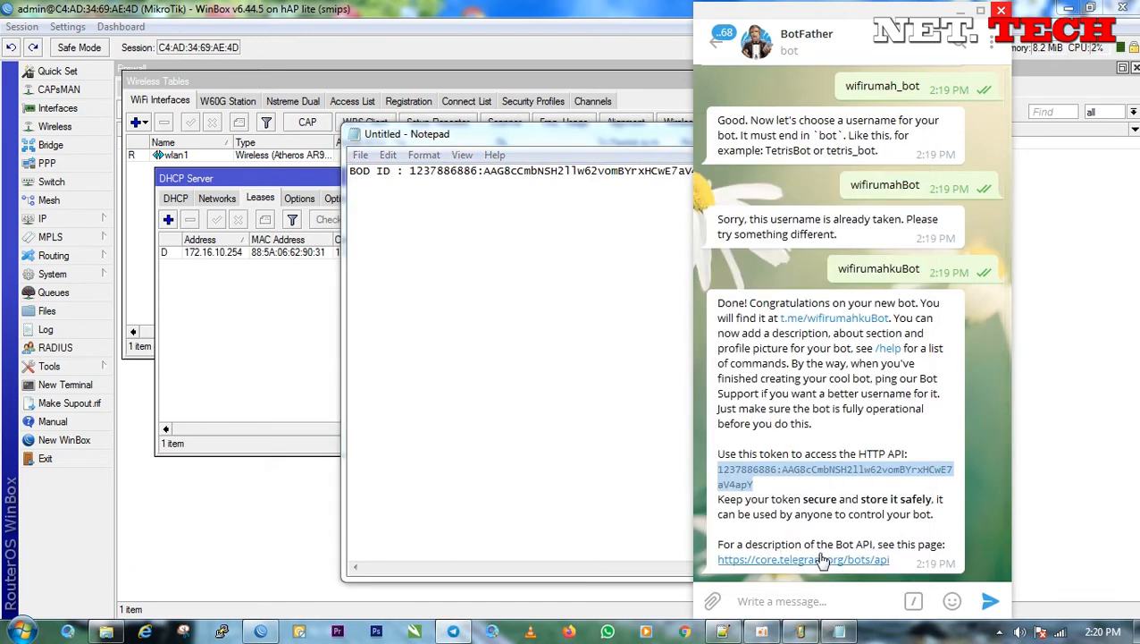
left_click(720, 35)
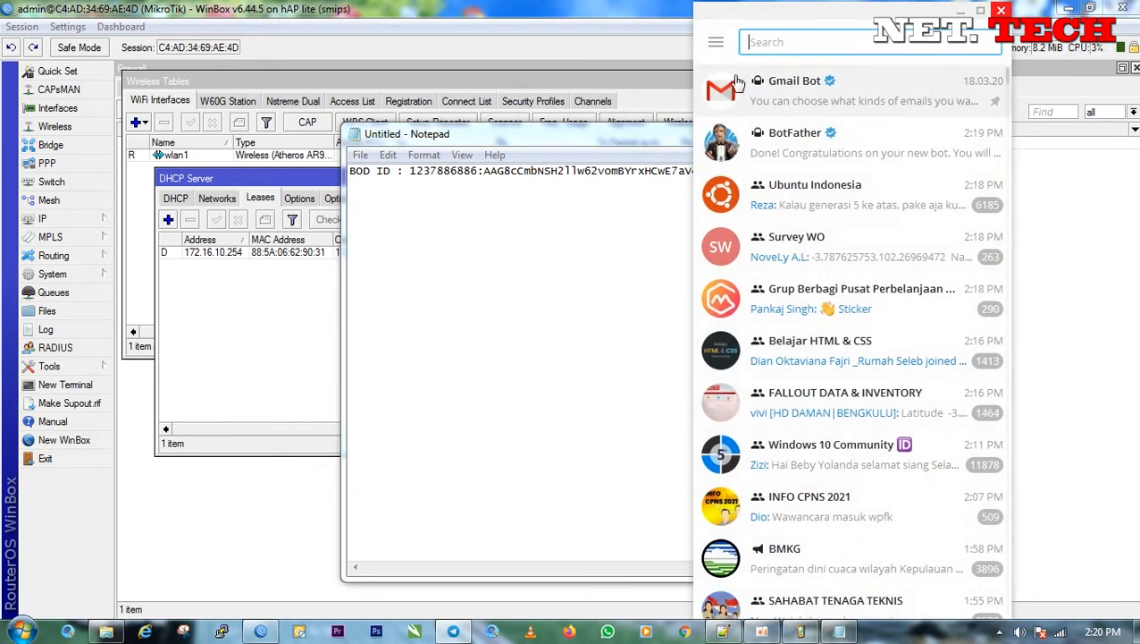
type("@")
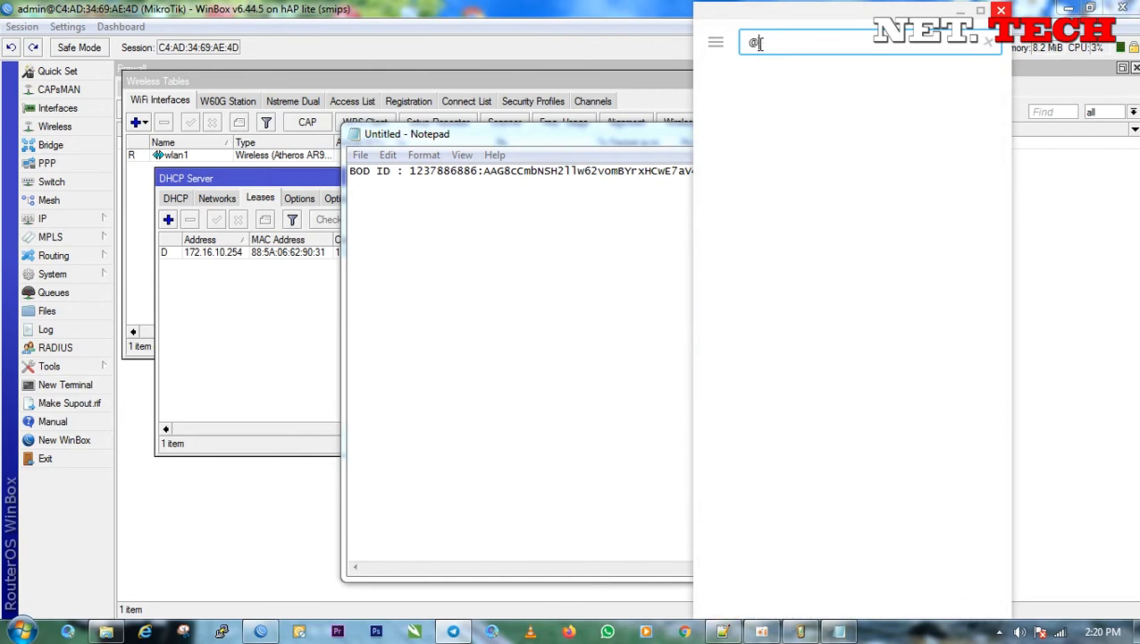
type("get")
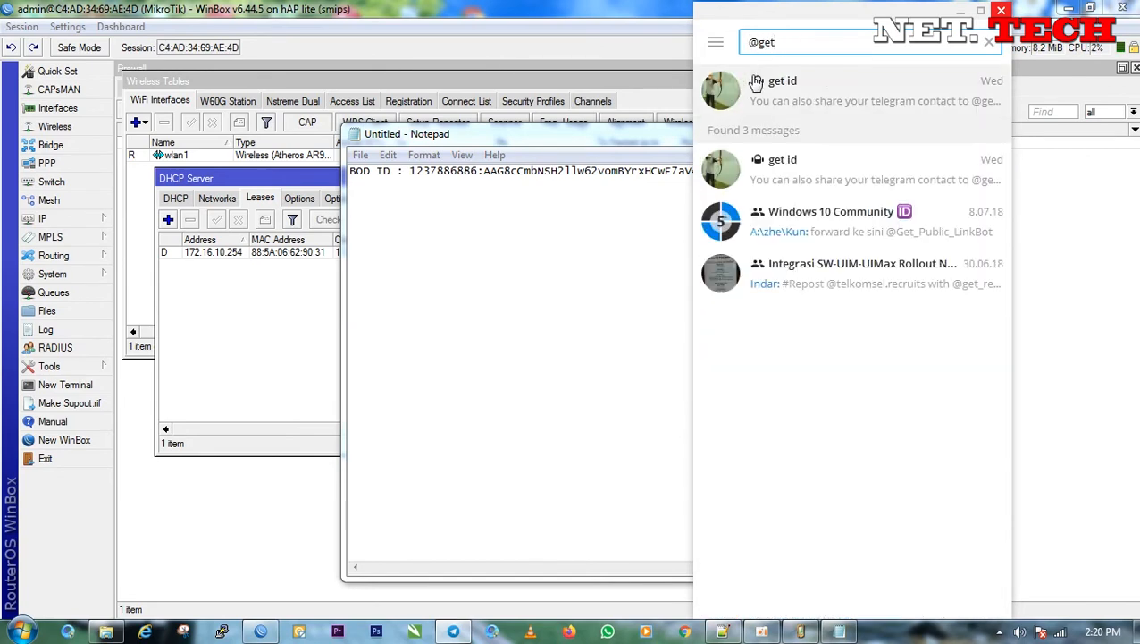
left_click(801, 91)
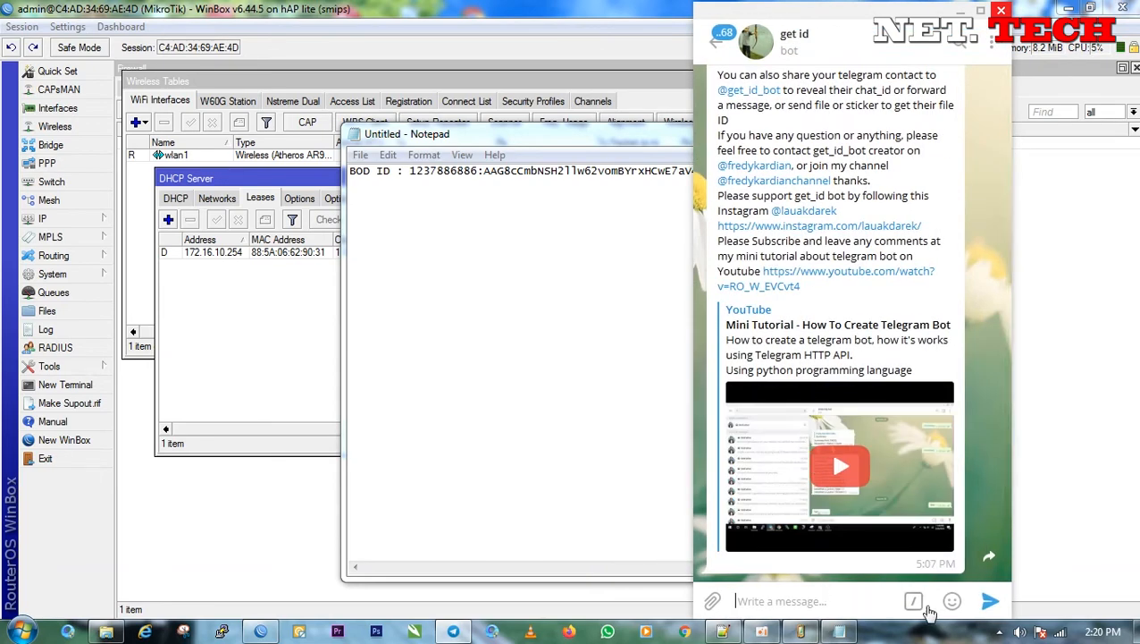
left_click(996, 51)
left_click(925, 275)
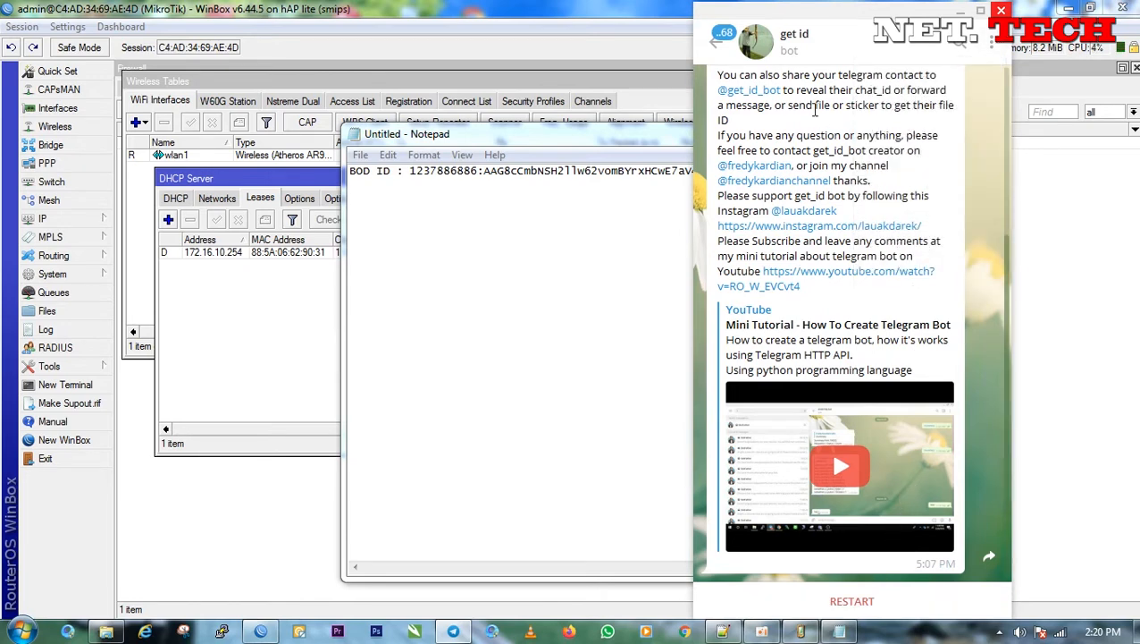
left_click(718, 42)
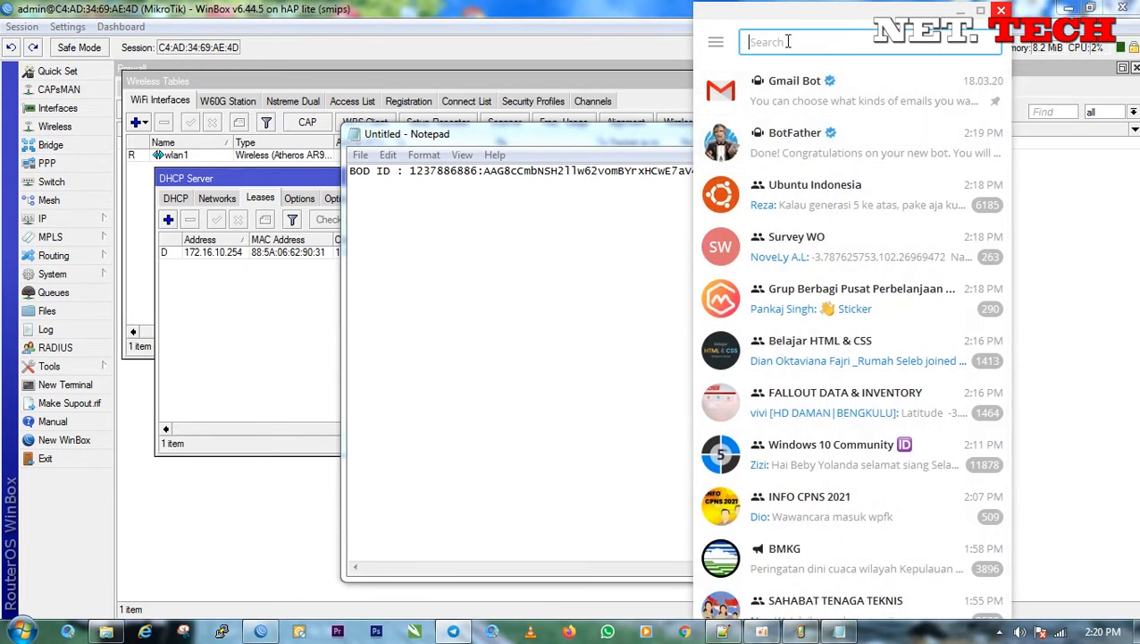
type("@get")
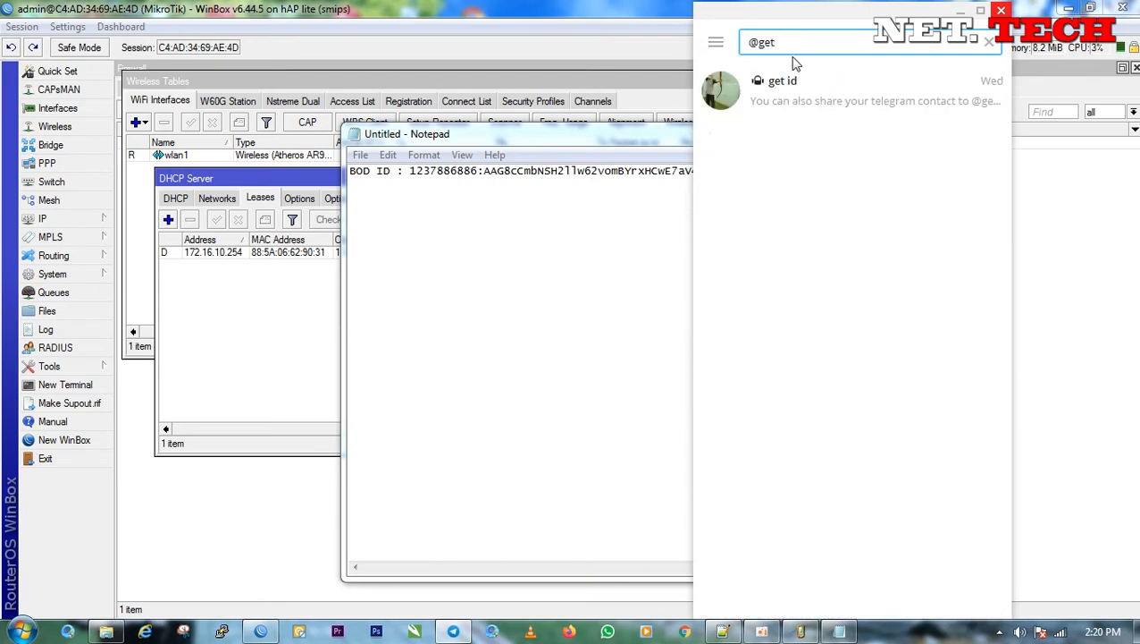
left_click(796, 89)
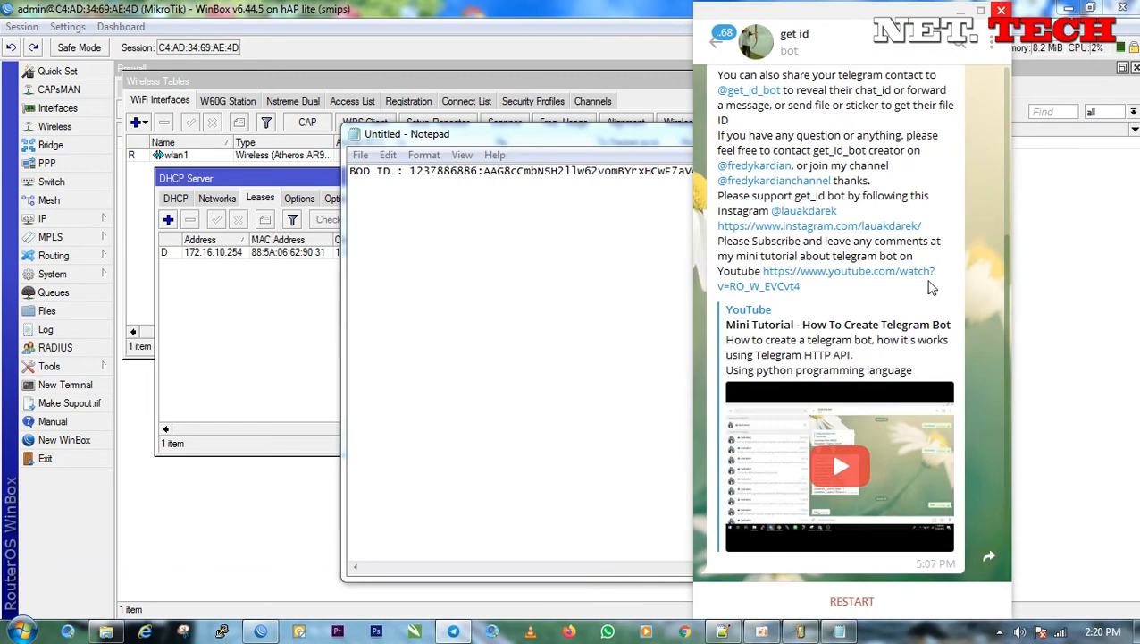
- Restart the get id bot and copy the full chat ID line from its greeting reply
left_click(856, 600)
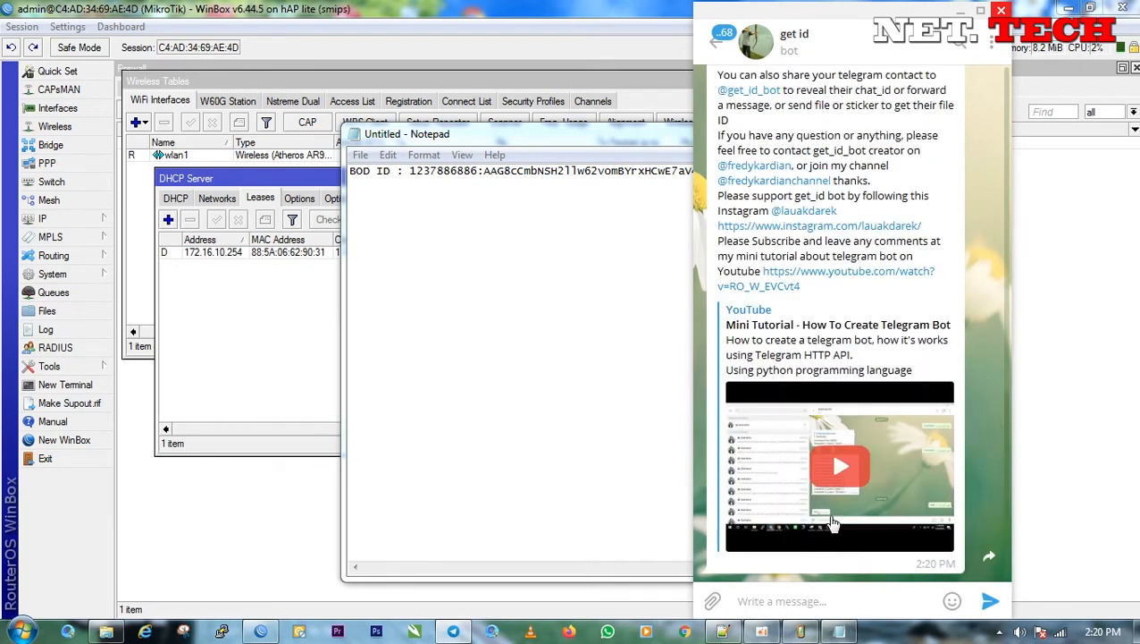
scroll(824, 420, "up", 3)
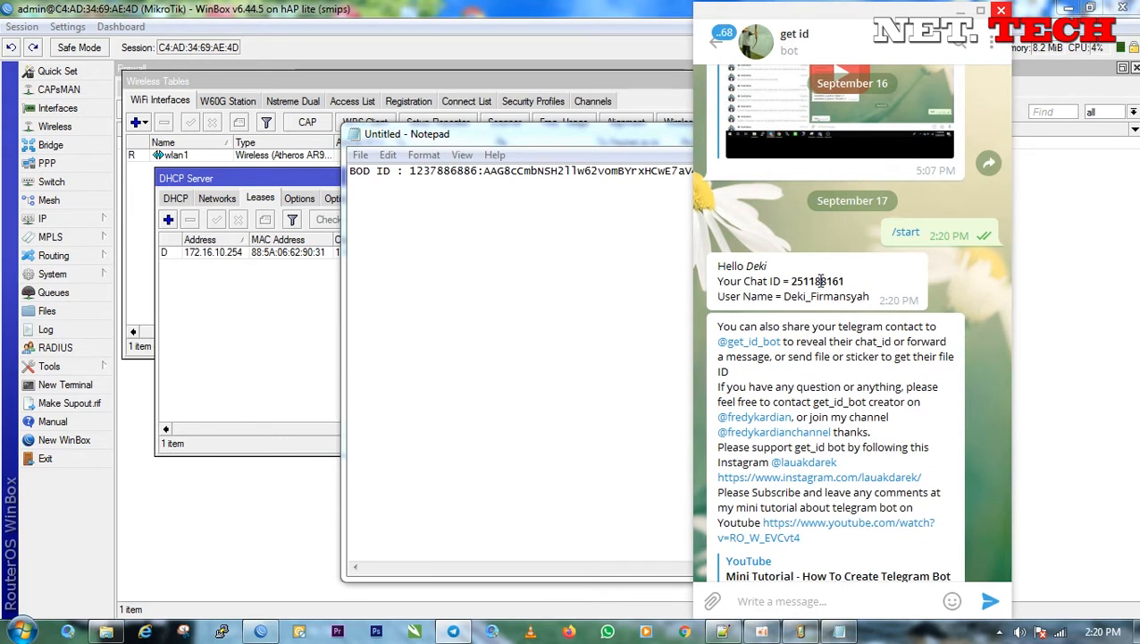
double_click(821, 284)
left_click(821, 283)
left_click_drag(858, 284, 722, 282)
- Paste the chat ID line below the bot token in the Notepad note and move the note clear of the DHCP Server window
left_click(430, 202)
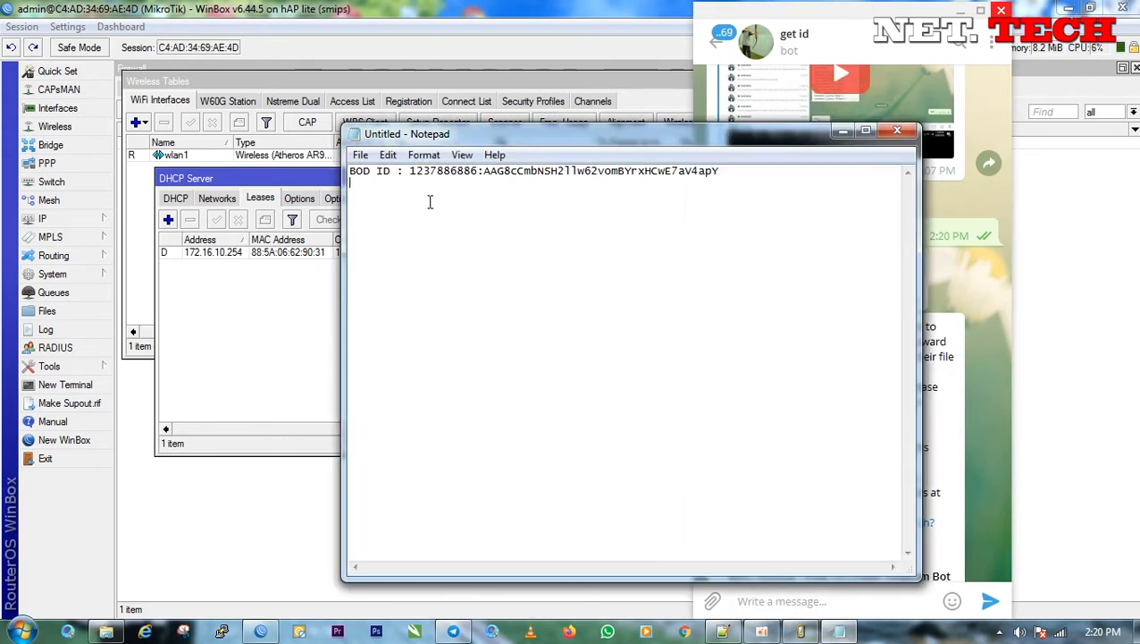
right_click(429, 202)
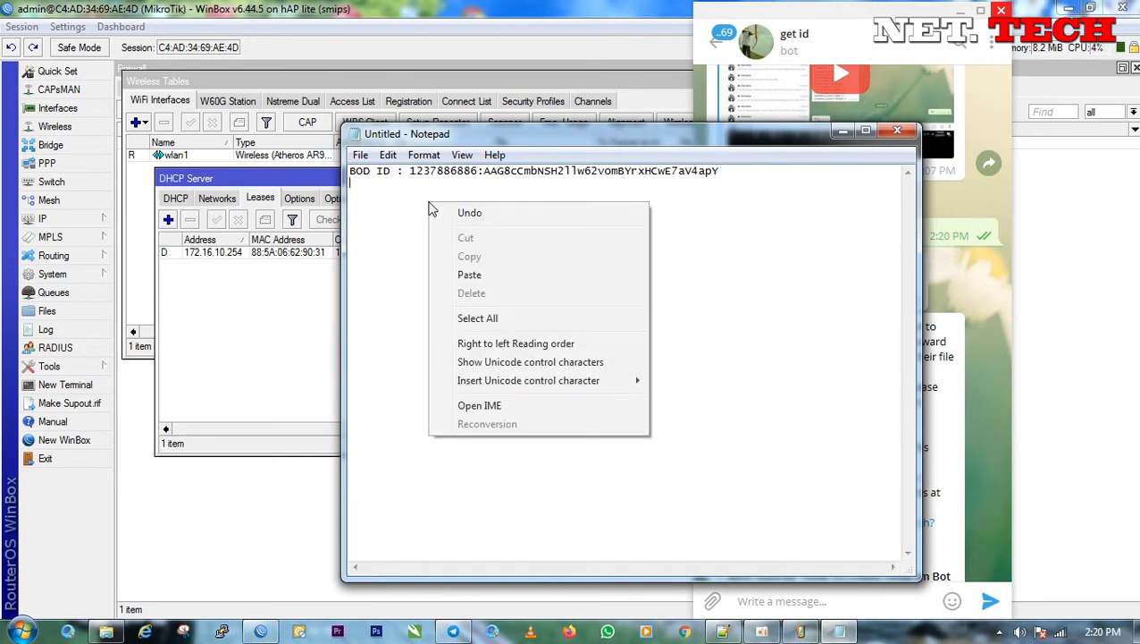
left_click(461, 274)
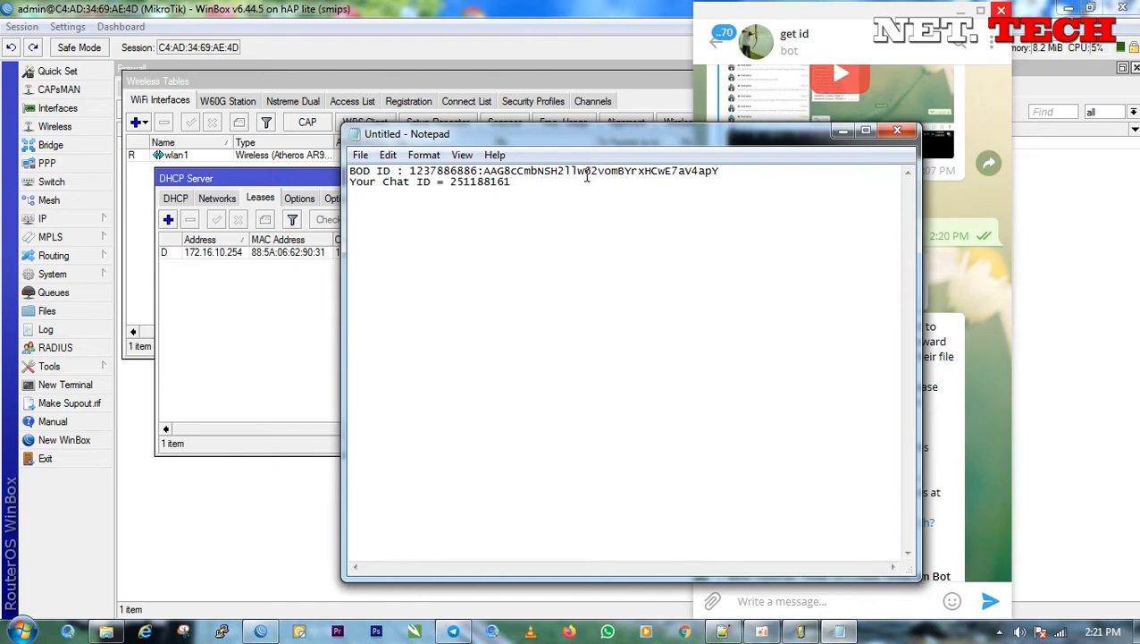
left_click_drag(576, 143, 706, 205)
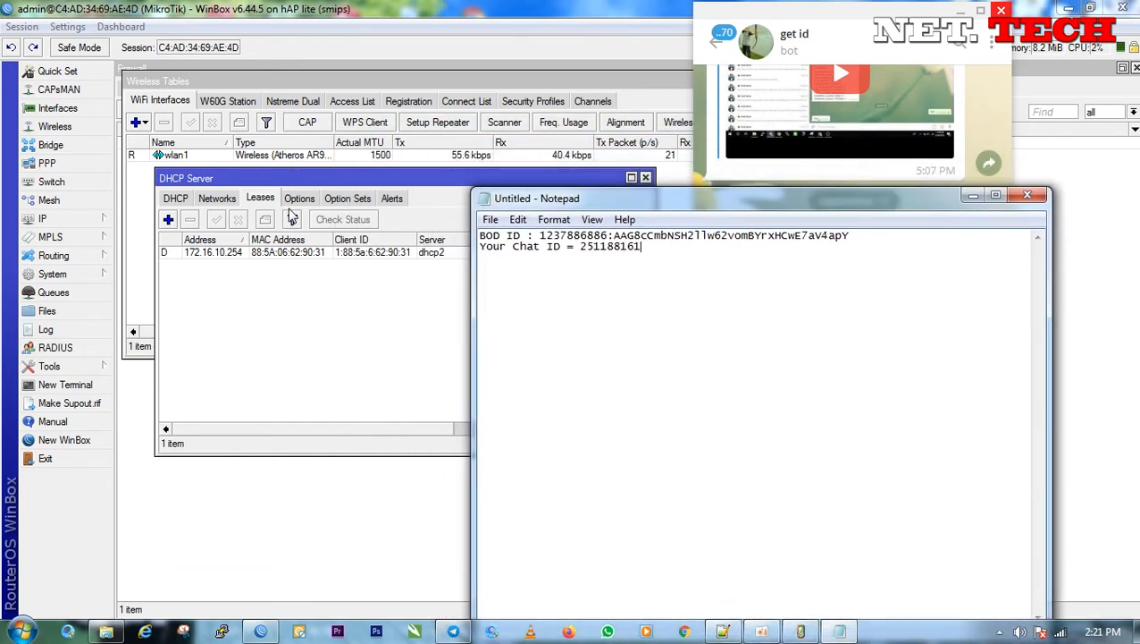
- Return to WinBox, bring up the DHCP Server window and show its list of DHCP servers
left_click(90, 220)
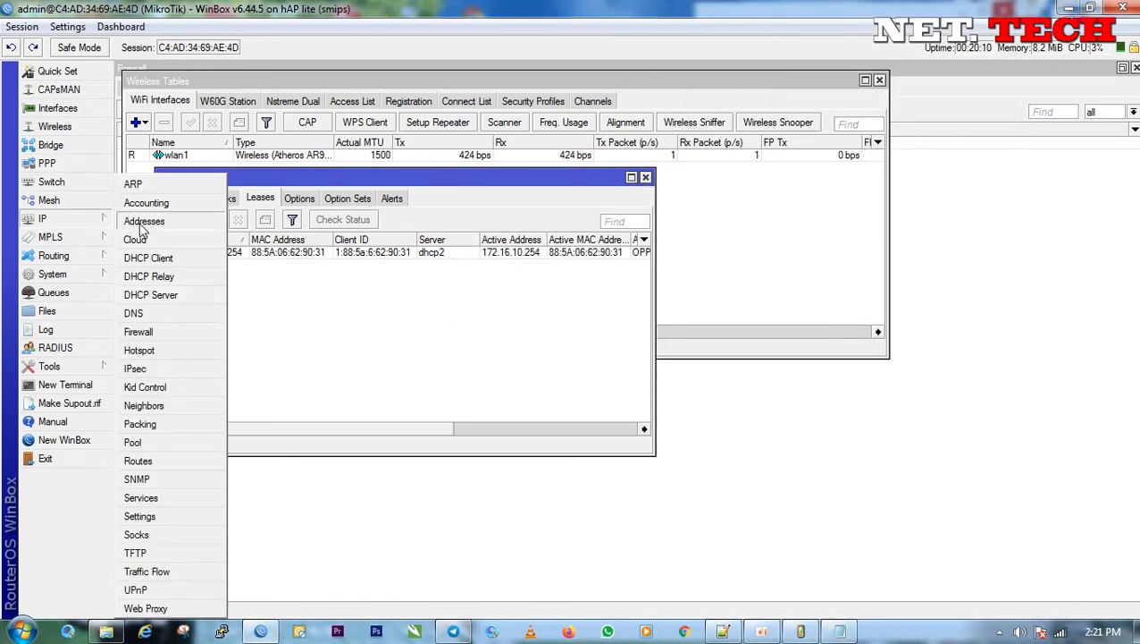
left_click(161, 302)
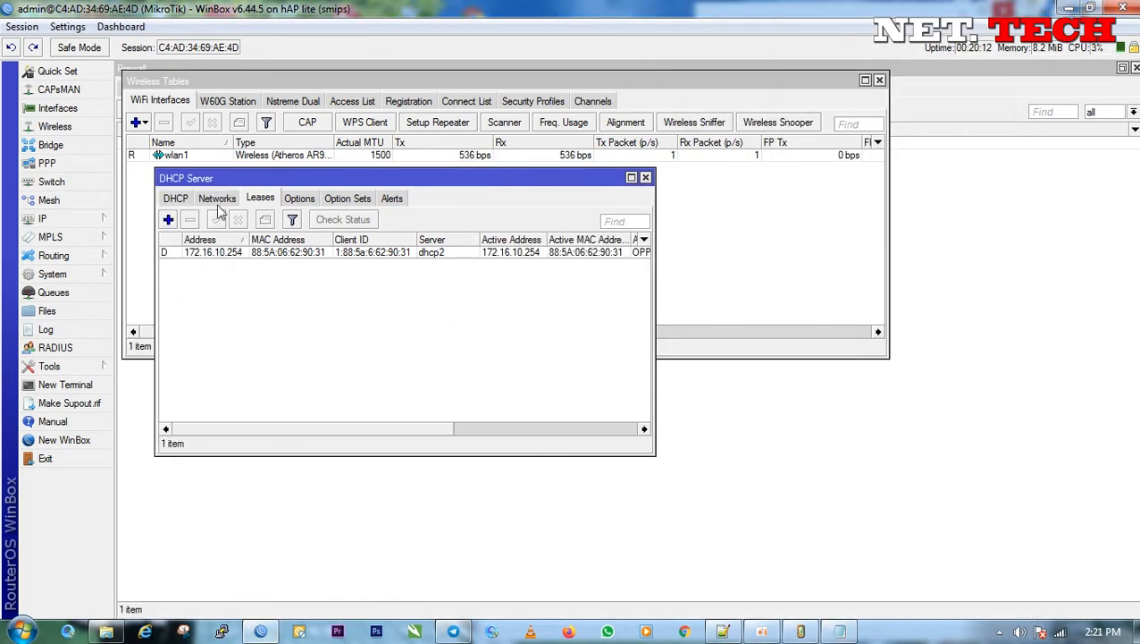
left_click_drag(216, 180, 369, 194)
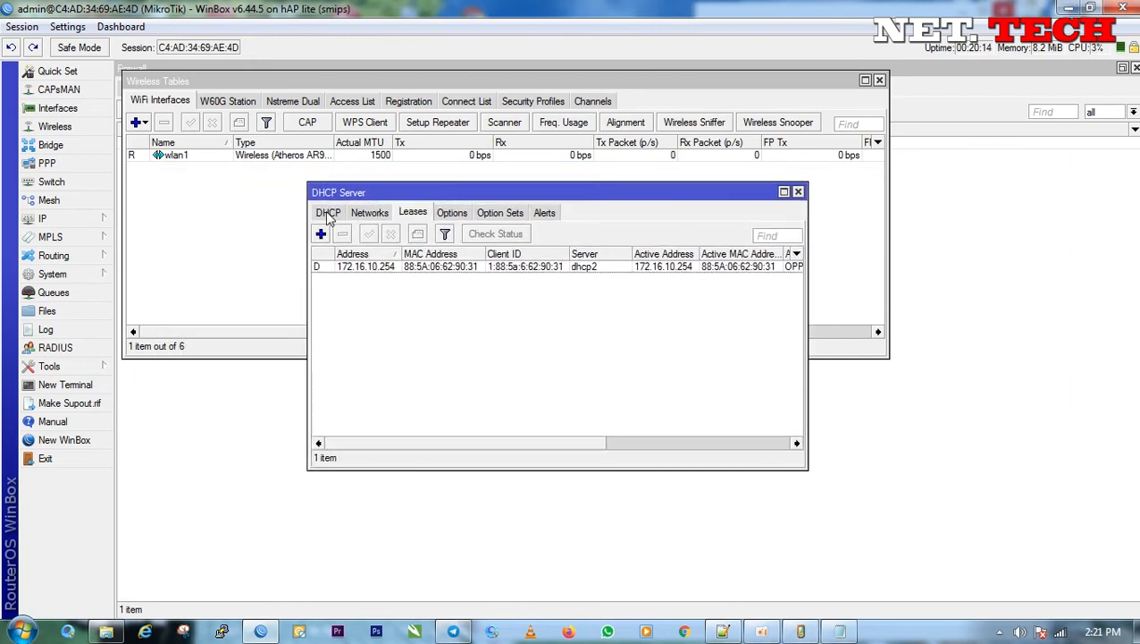
left_click(328, 214)
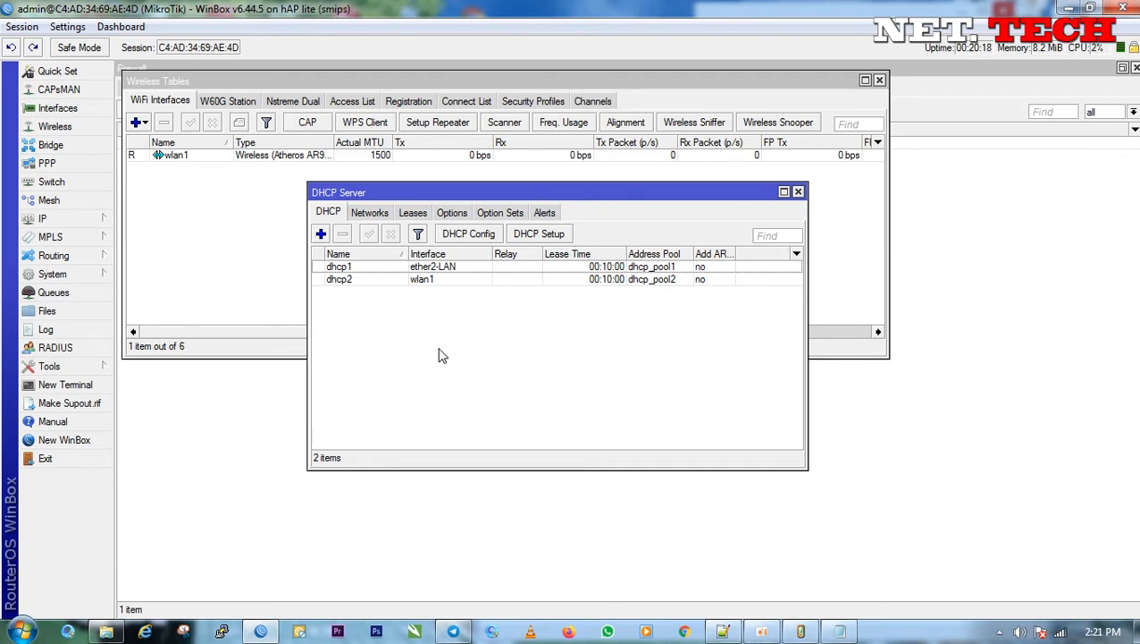
left_click_drag(474, 199, 422, 195)
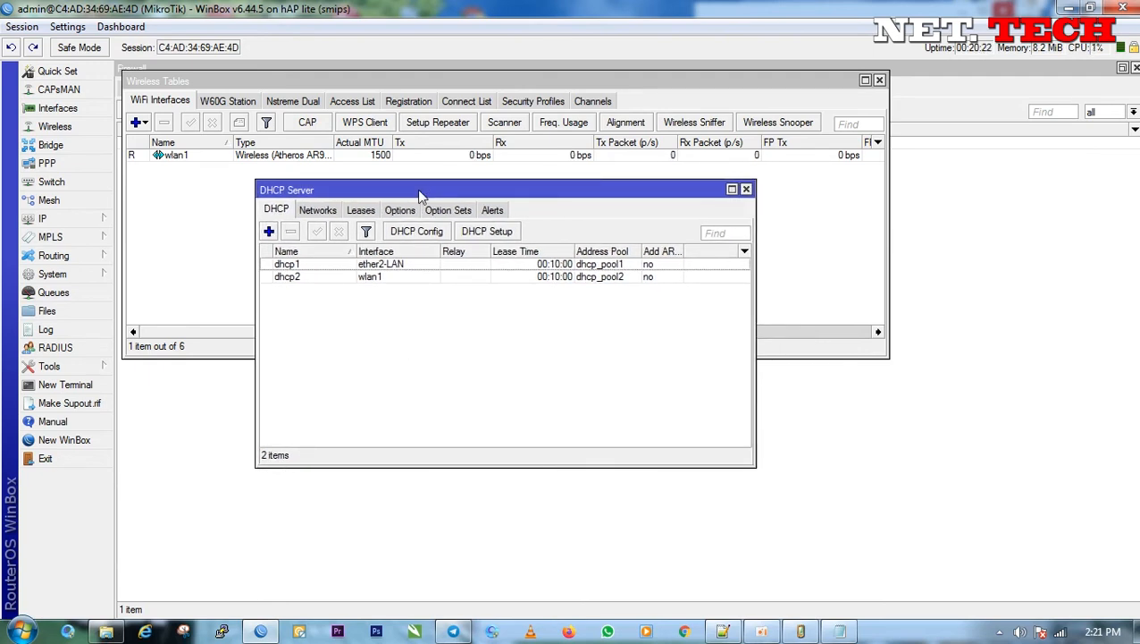
- Open the settings of the dhcp2 server on wlan1 and place the cursor in its empty Lease Script
left_click(414, 279)
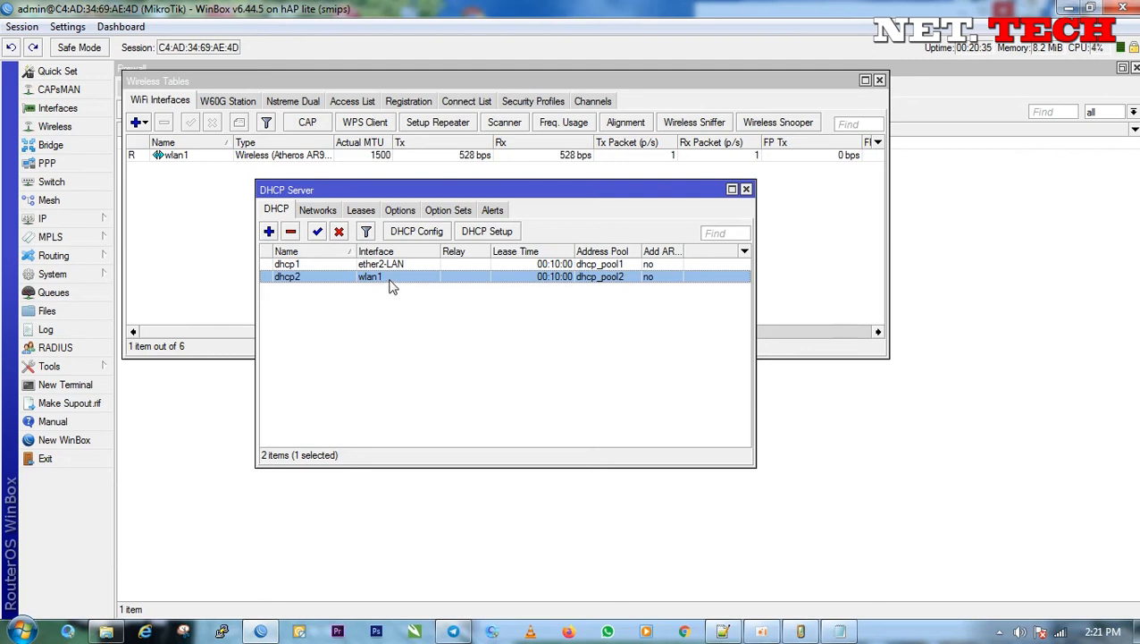
double_click(392, 284)
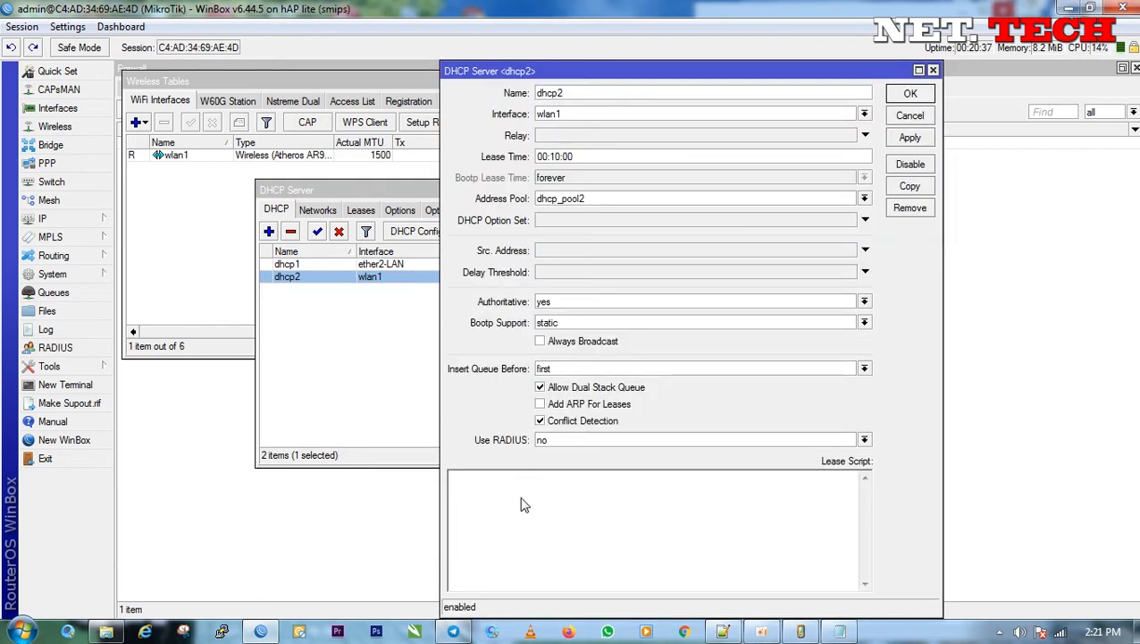
left_click_drag(589, 74, 586, 53)
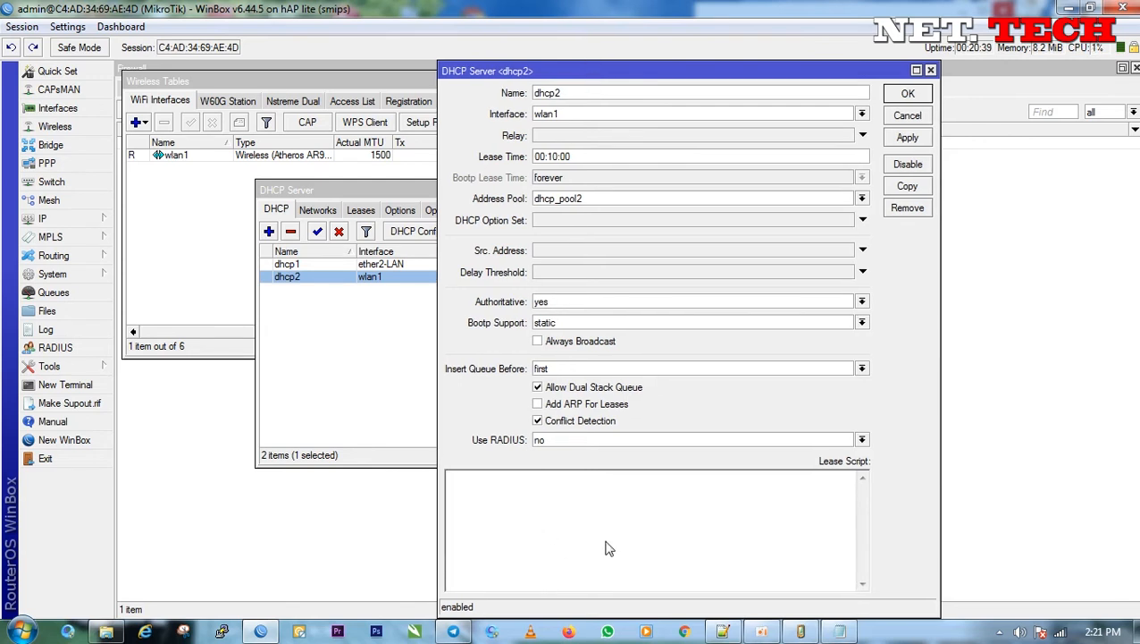
mouse_move(723, 631)
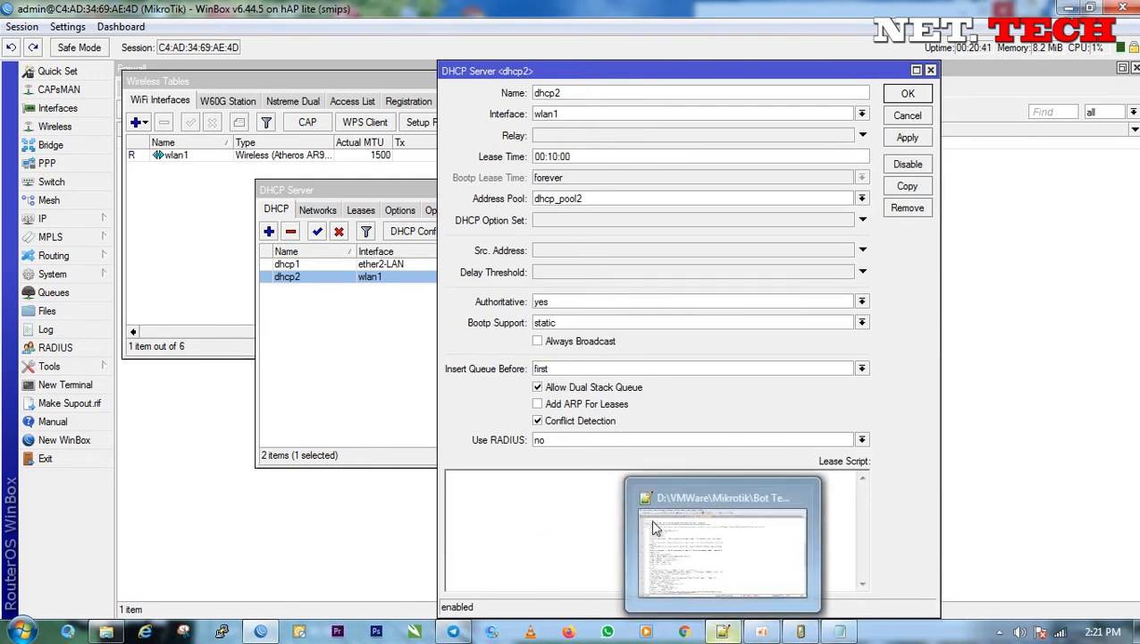
left_click(495, 489)
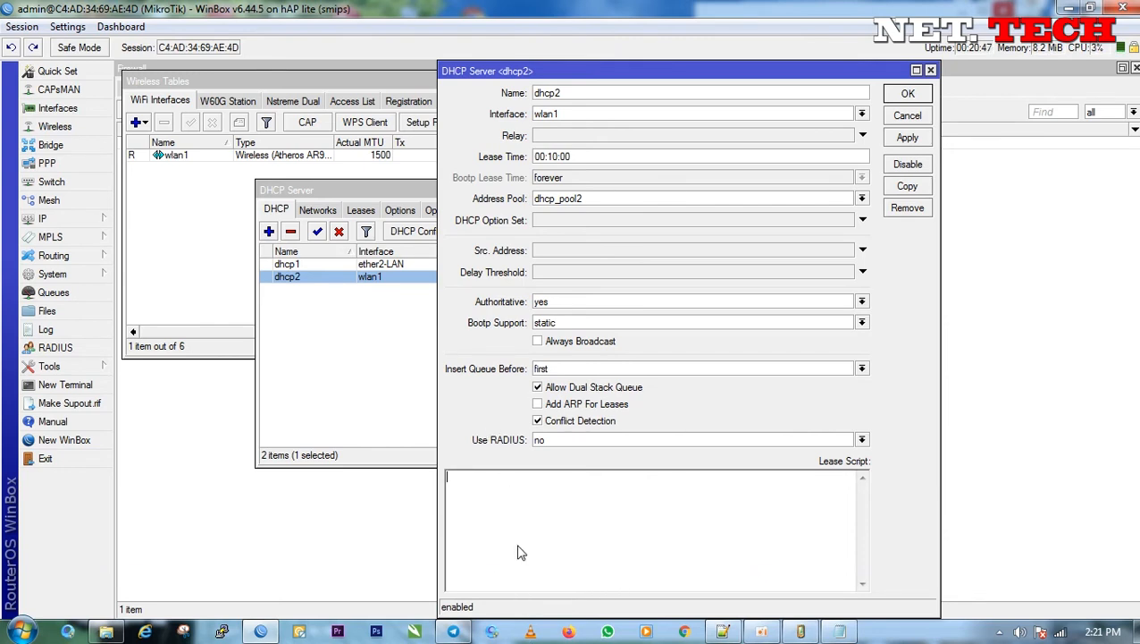
- Copy the complete DHCP lease monitoring script from Bot Telegram monitoring.txt in Notepad++, from the leaseBound condition to its closing brace, and return to WinBox
left_click(726, 632)
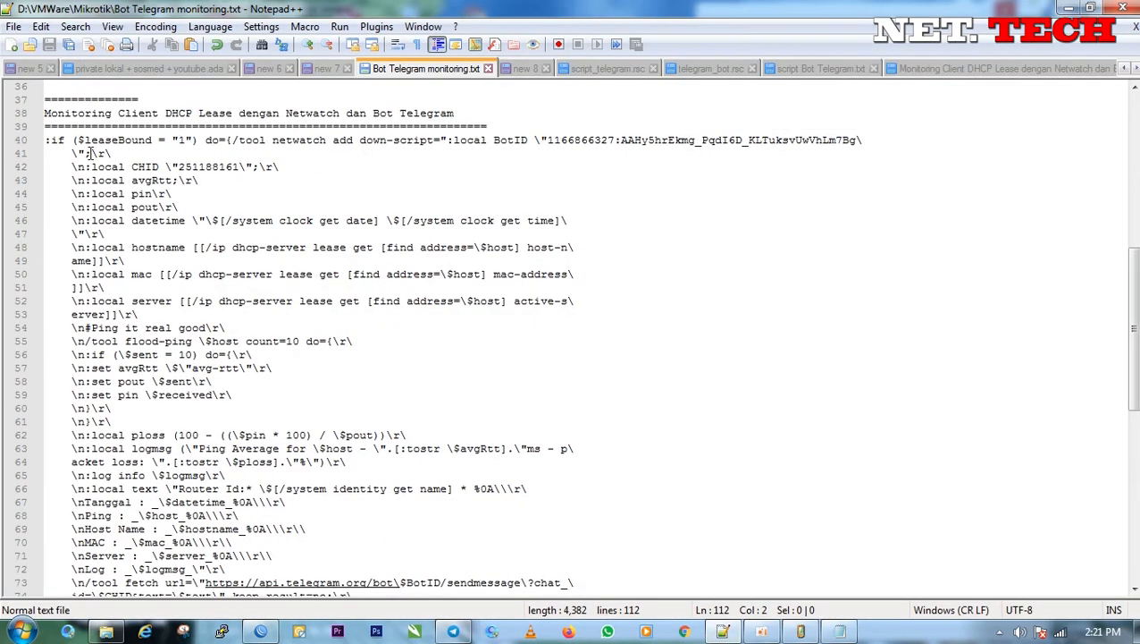
left_click_drag(47, 140, 113, 590)
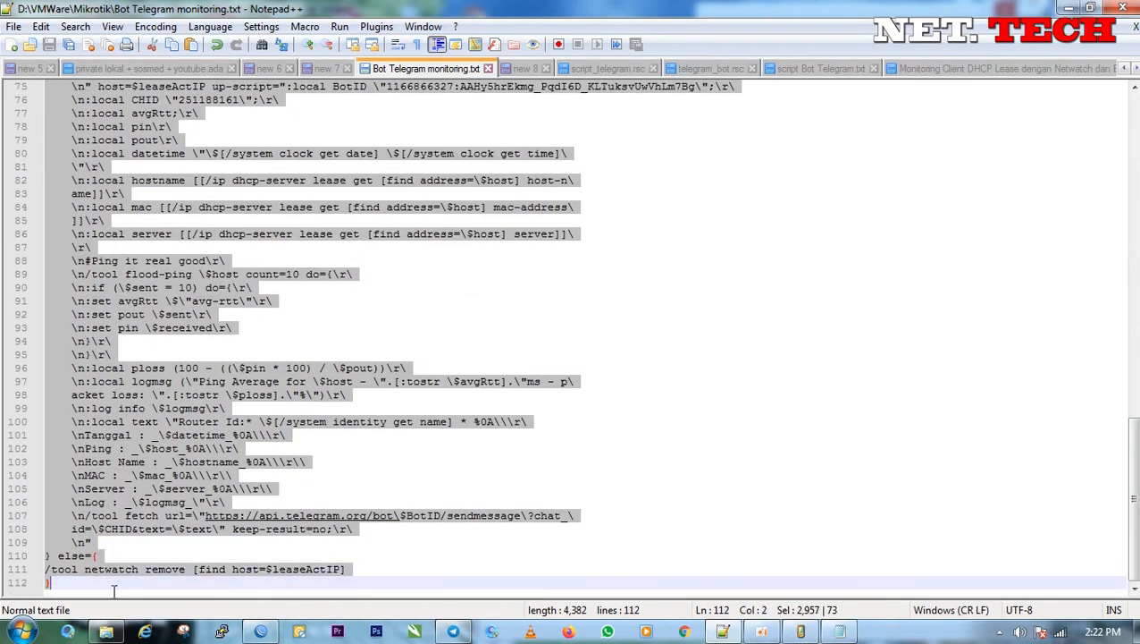
right_click(99, 441)
left_click(140, 99)
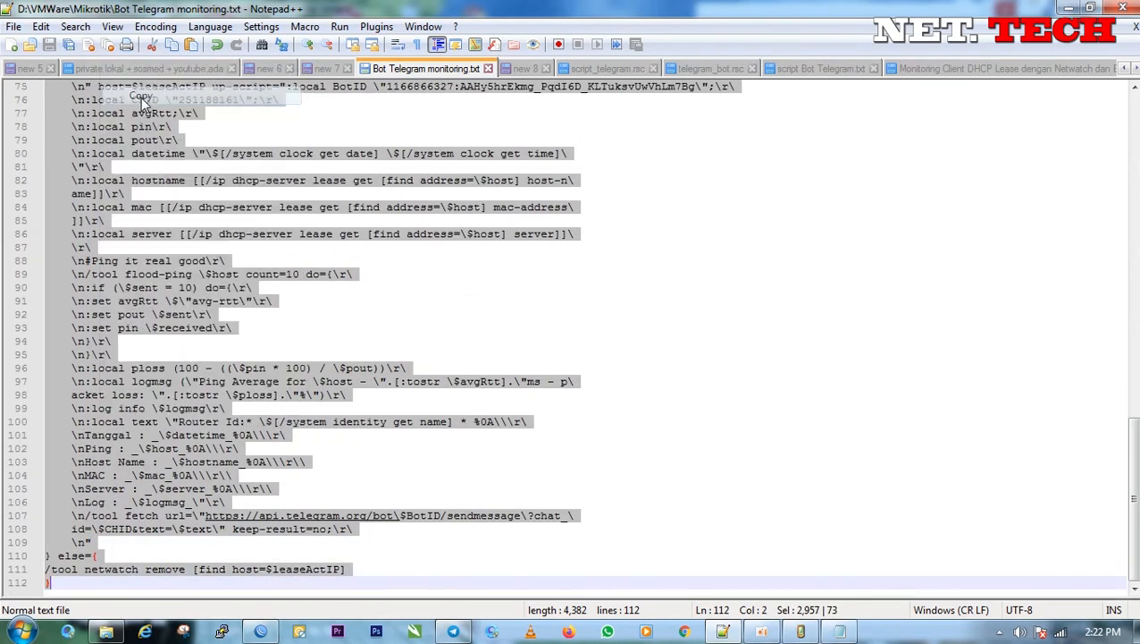
left_click(1069, 8)
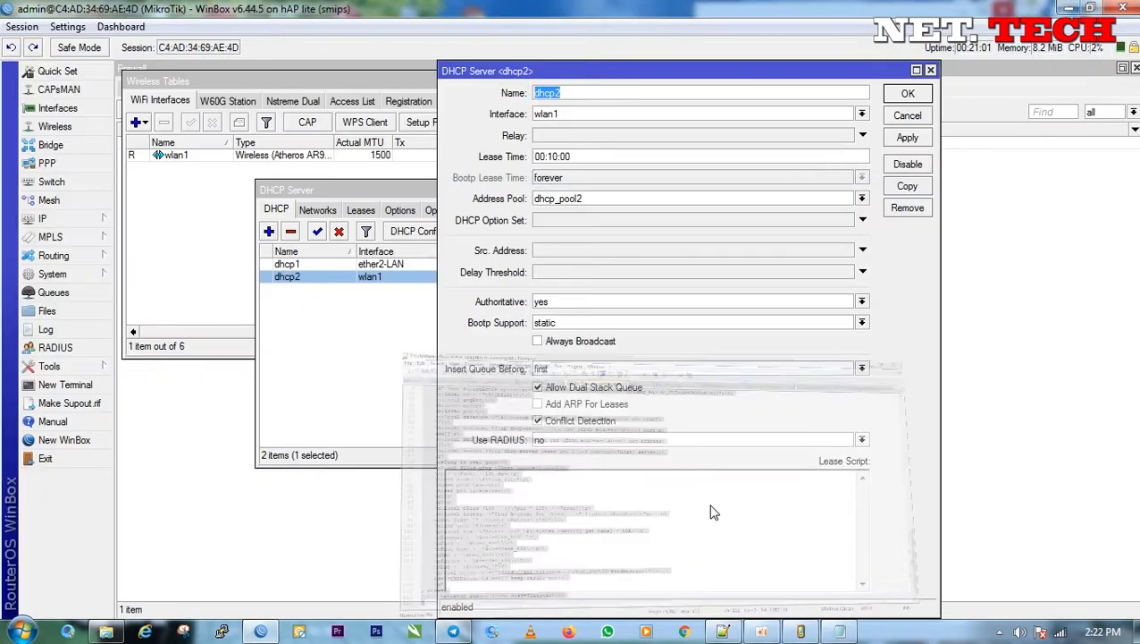
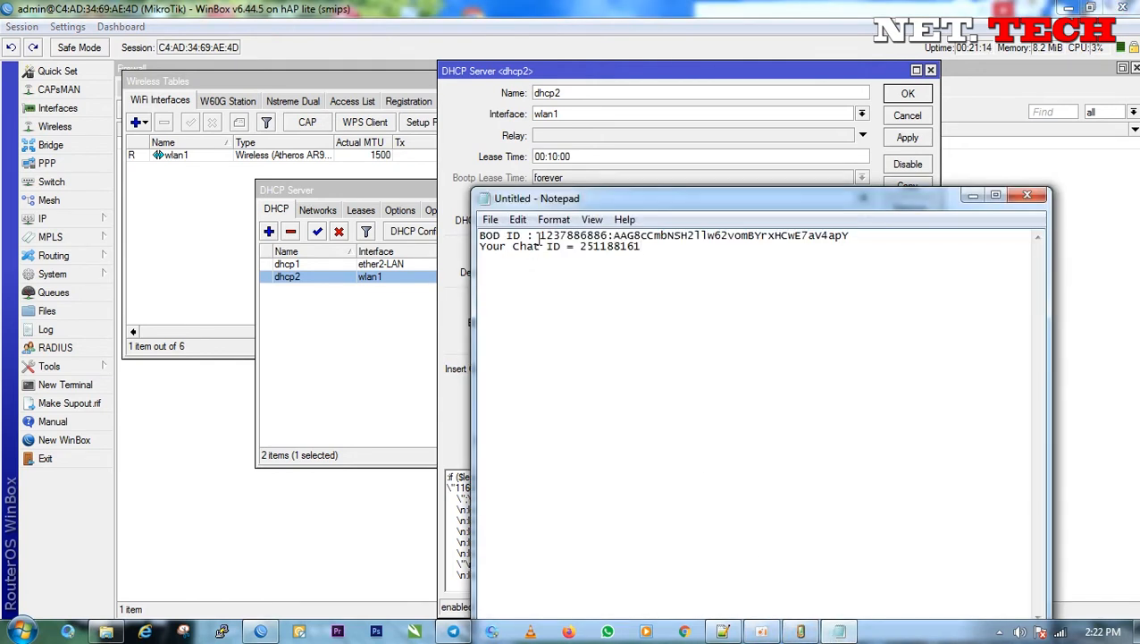
- Copy the Telegram bot token from the BOD ID line of the untitled Notepad note, without its label
left_click_drag(539, 238, 850, 237)
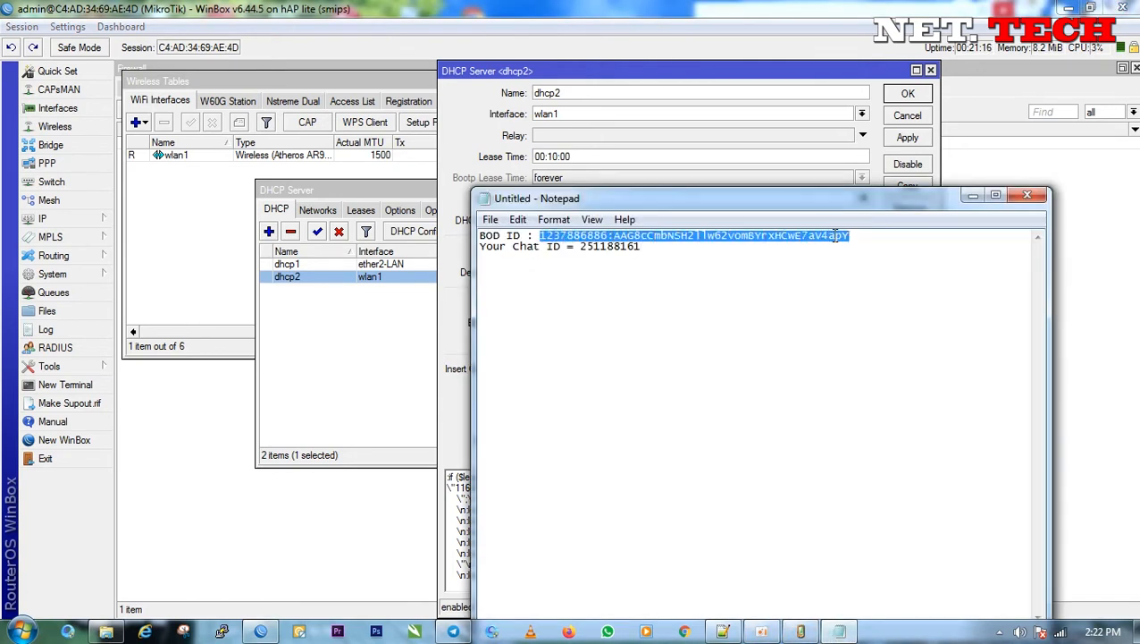
right_click(836, 235)
left_click(860, 285)
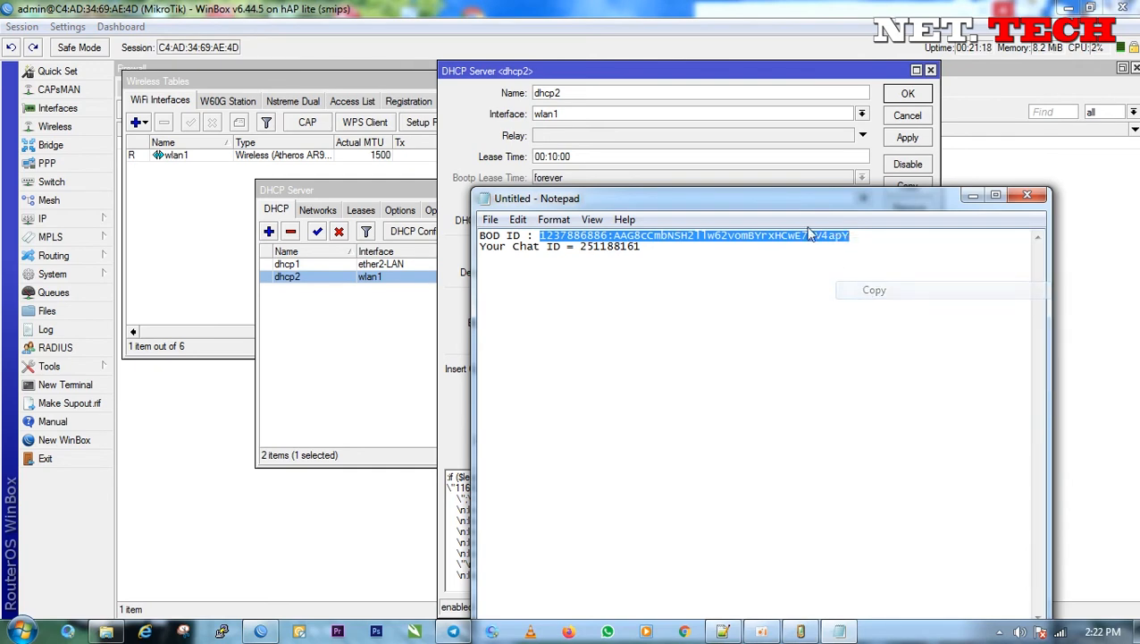
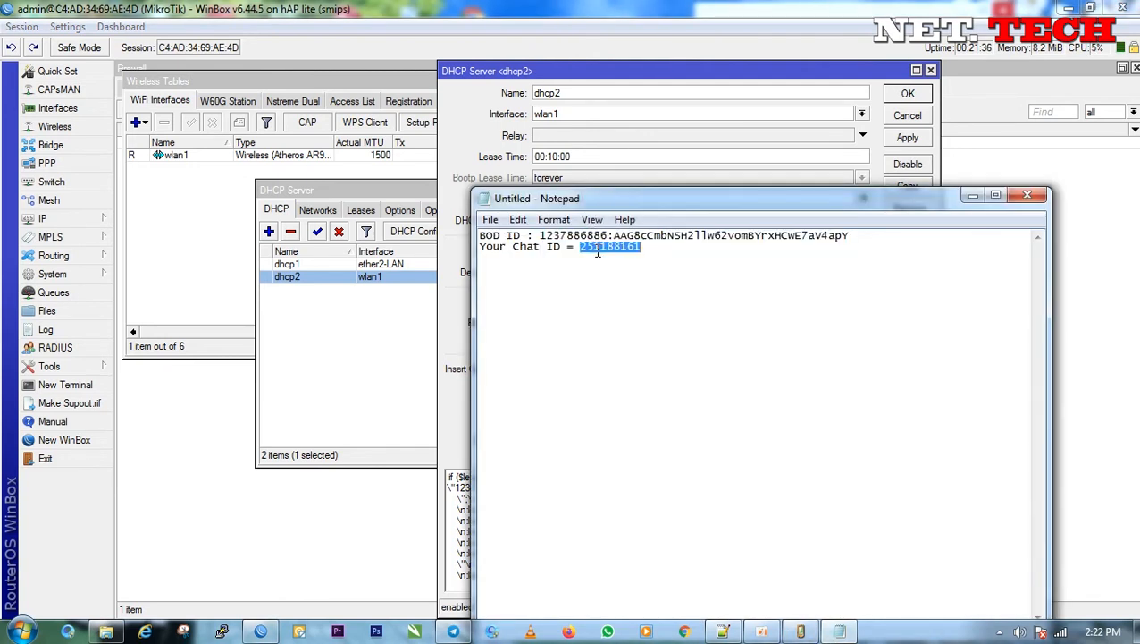
- Copy the Telegram chat ID from the Notepad note and paste it over the first CHID value in dhcp2's lease script
right_click(600, 252)
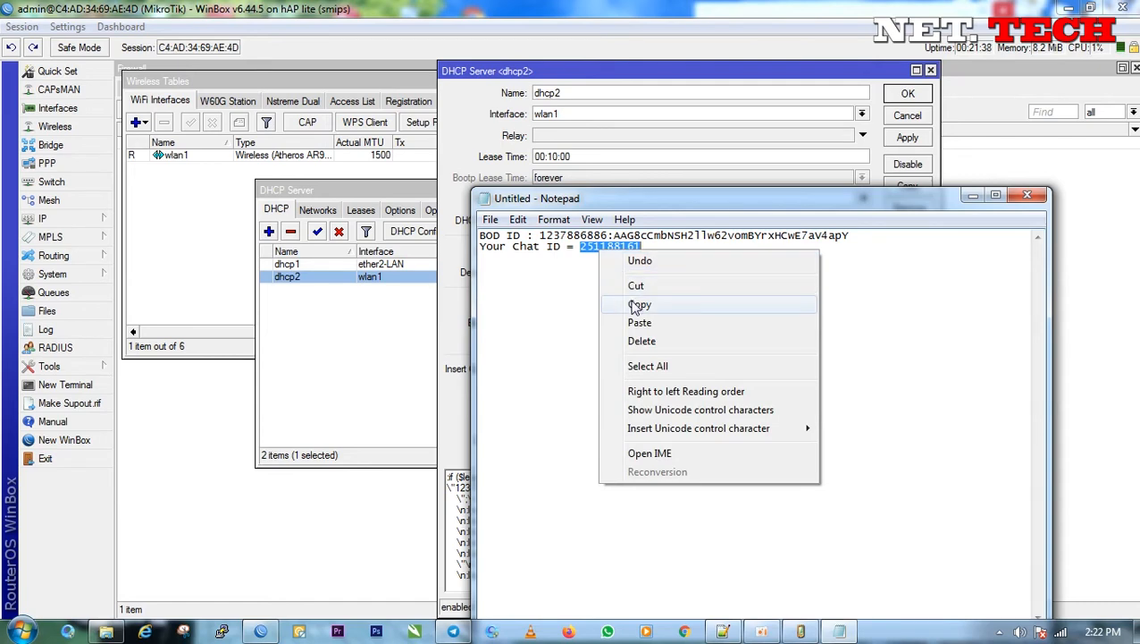
left_click(601, 302)
left_click(579, 77)
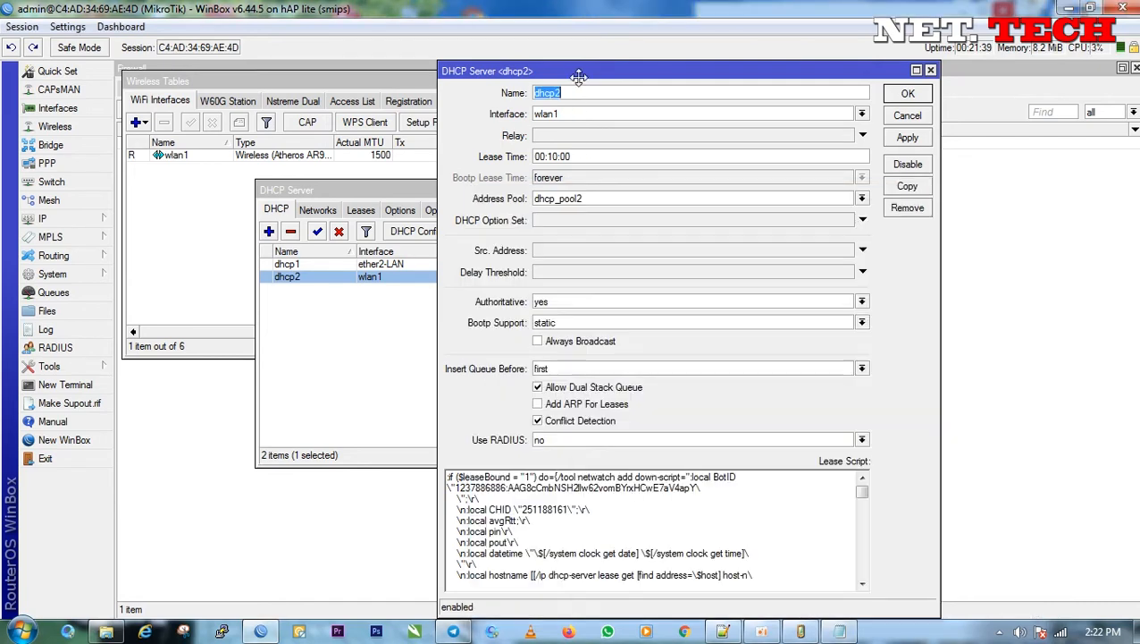
left_click_drag(524, 510, 568, 512)
right_click(560, 512)
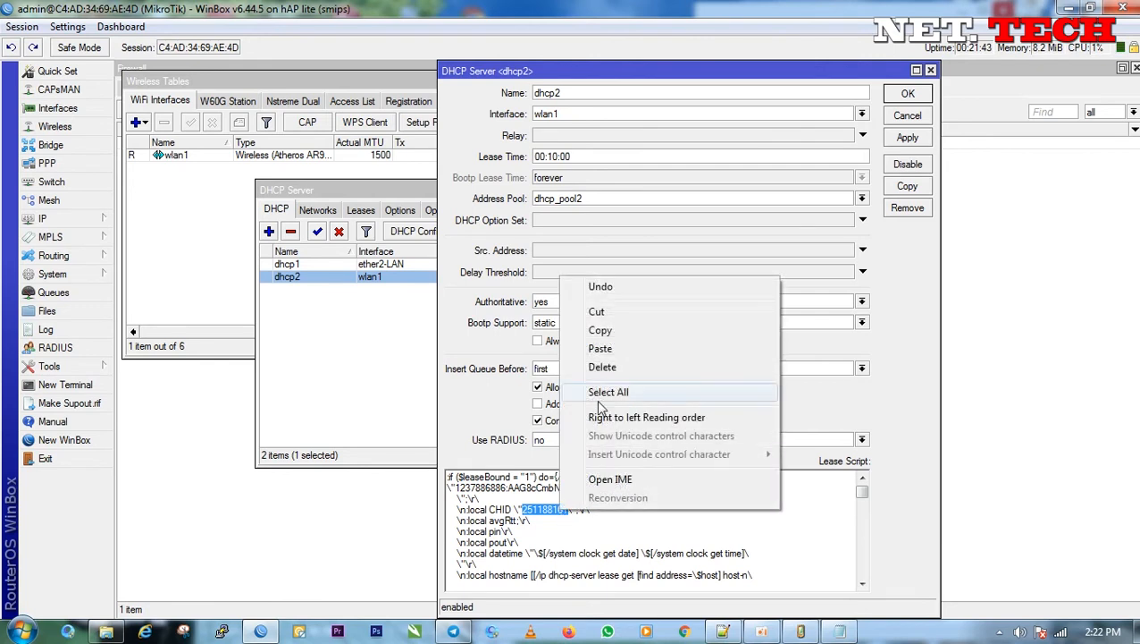
left_click(601, 348)
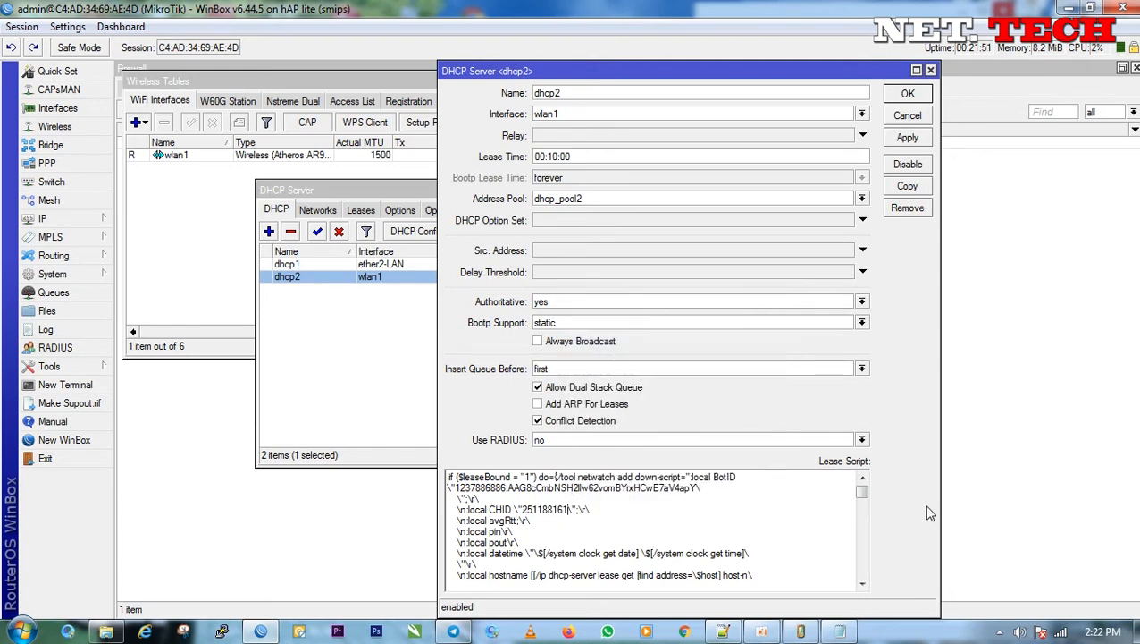
- Locate the second BotID definition, in the up-script section of dhcp2's lease script
scroll(737, 505, "down", 3)
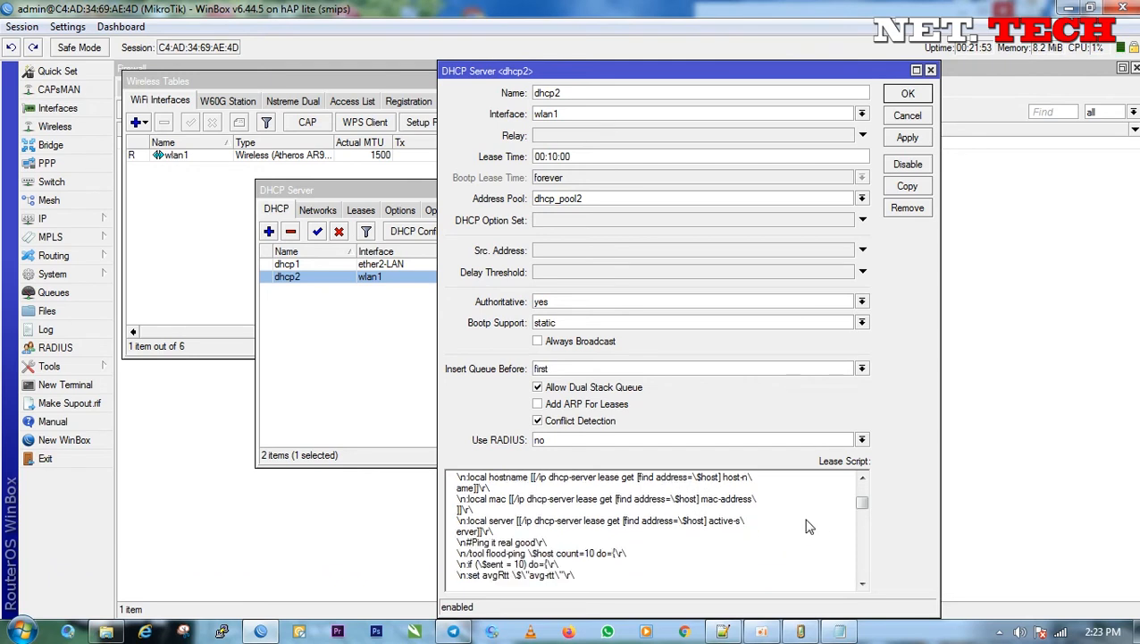
scroll(785, 523, "down", 5)
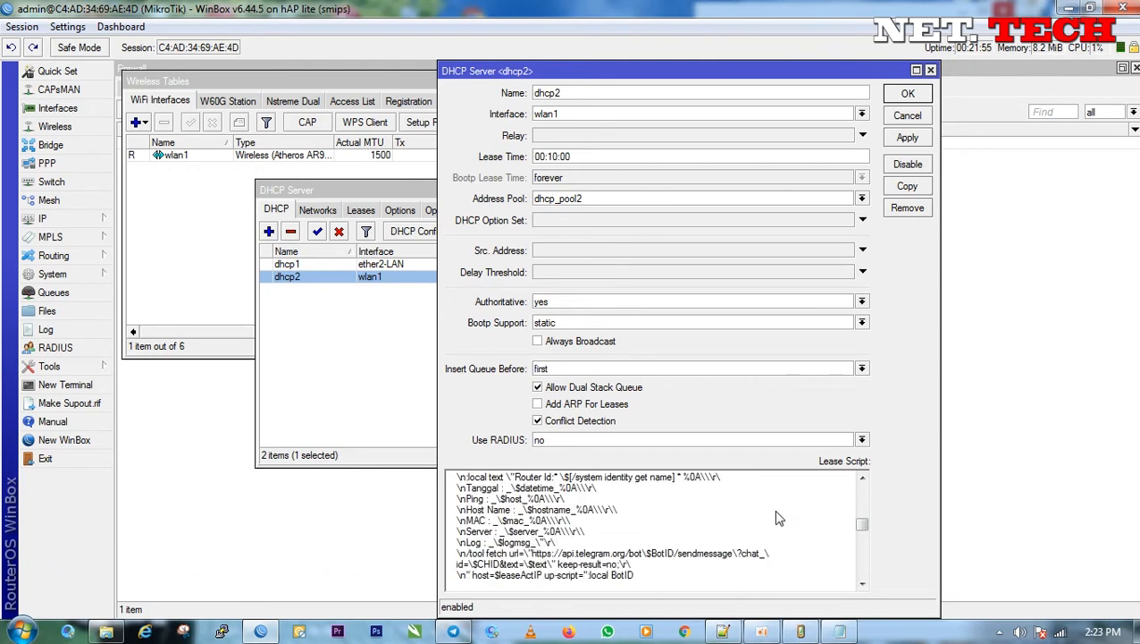
scroll(689, 508, "down", 5)
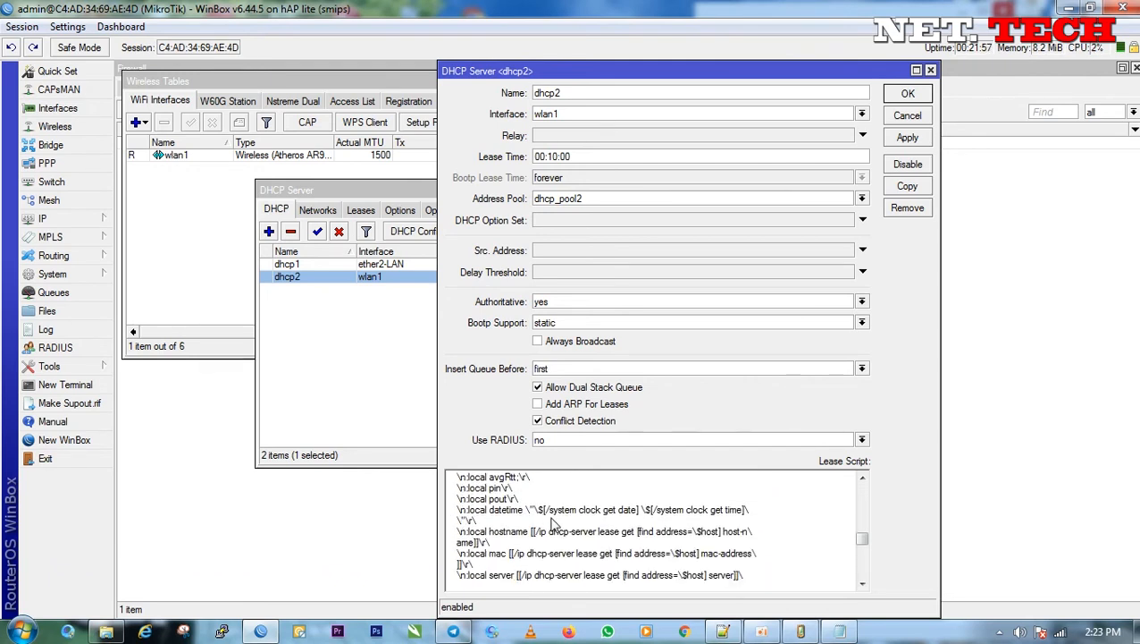
scroll(616, 545, "down", 4)
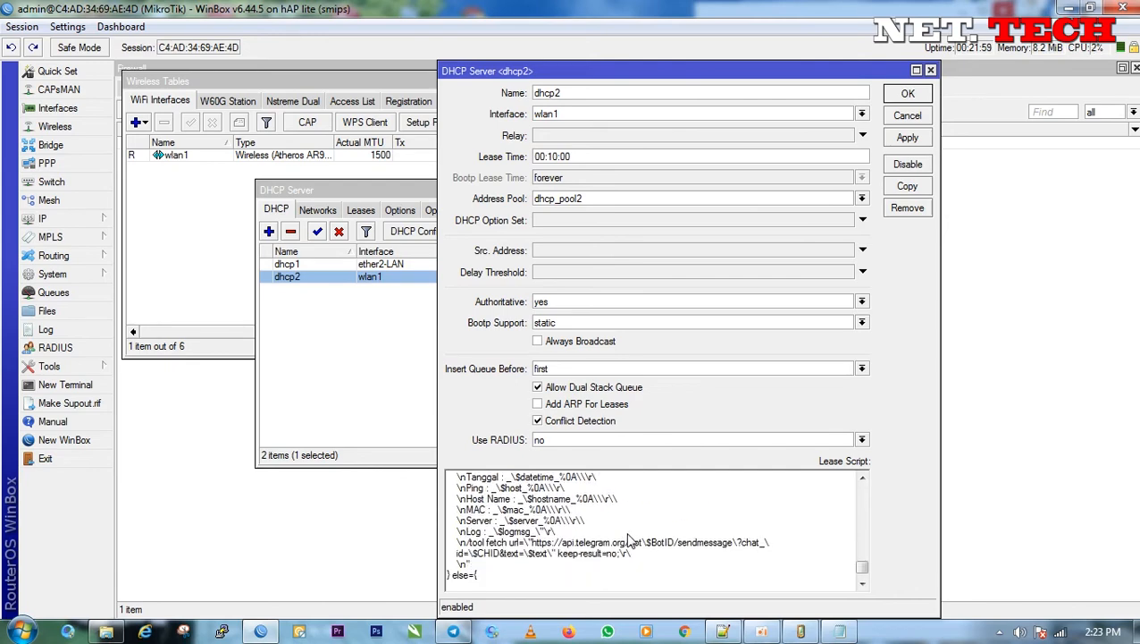
scroll(630, 547, "up", 5)
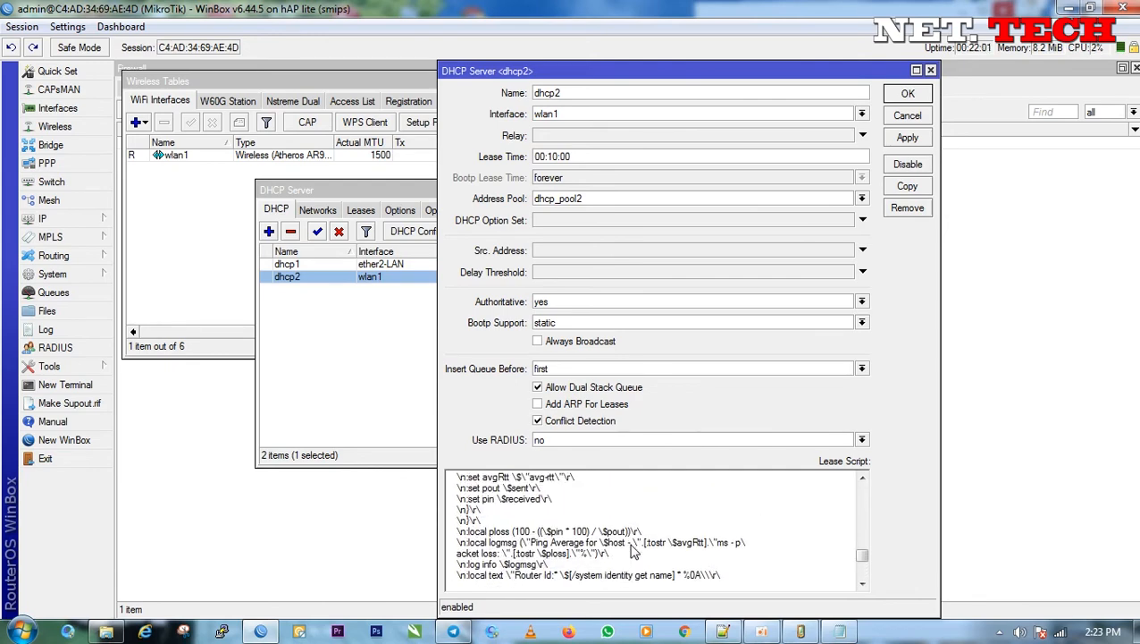
scroll(631, 541, "up", 4)
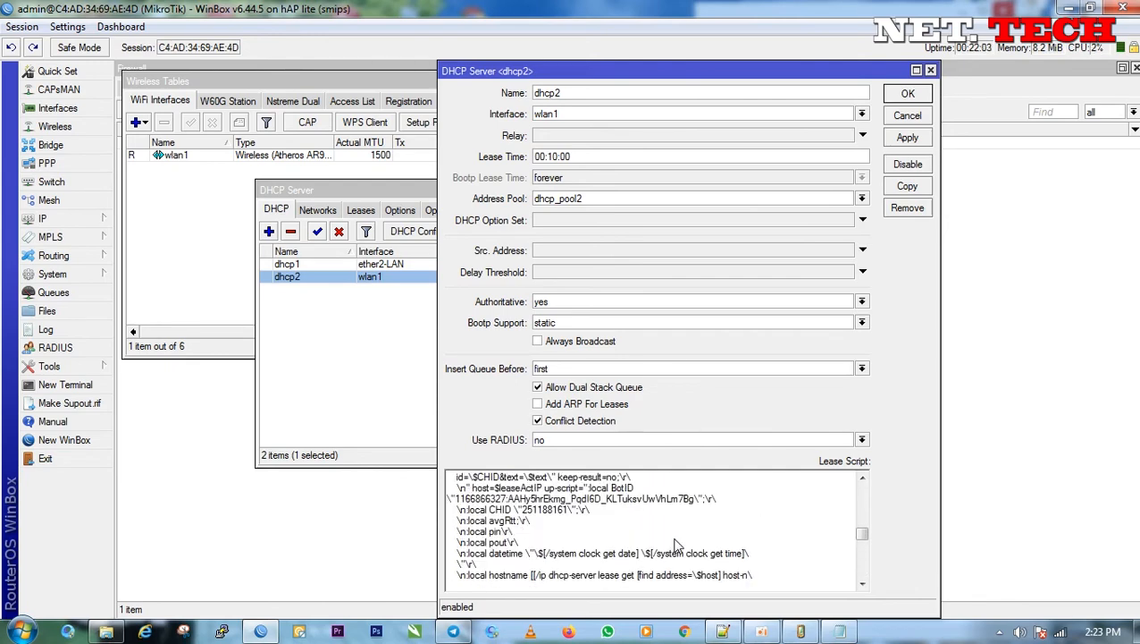
scroll(670, 510, "up", 2)
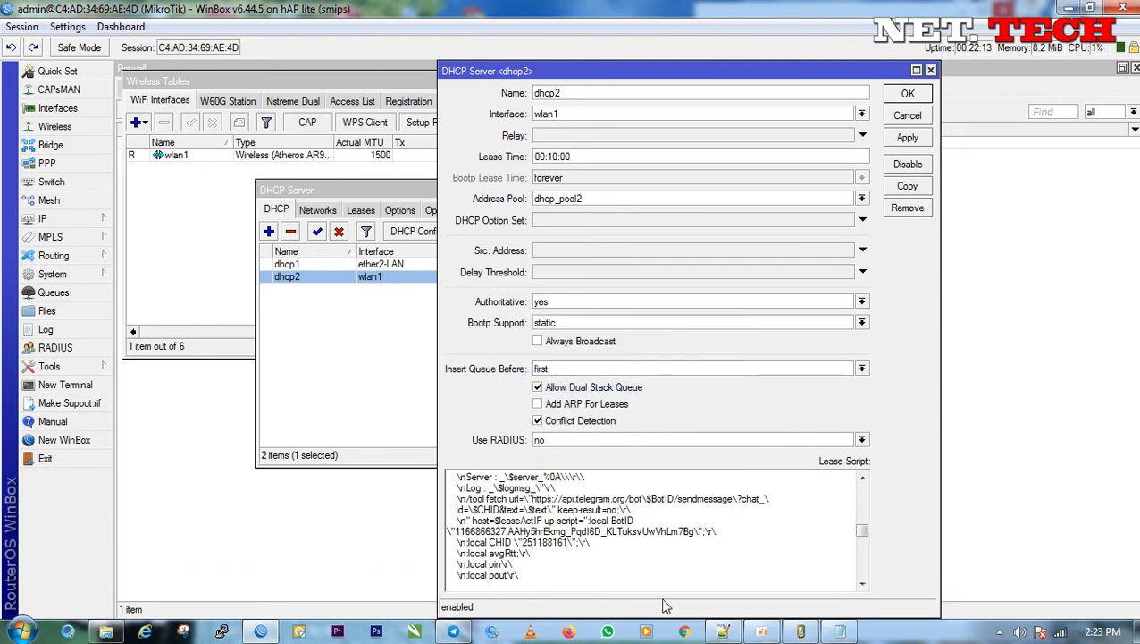
- Copy the Telegram bot token from the BOD ID line of the Notepad note
left_click(840, 631)
left_click_drag(850, 235, 552, 231)
right_click(552, 231)
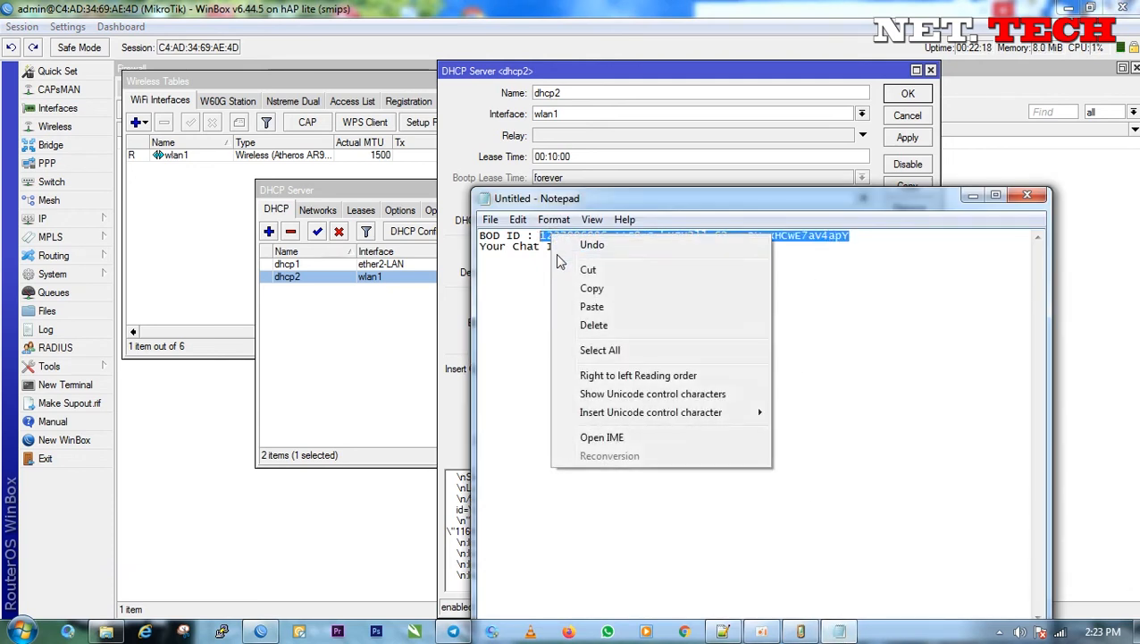
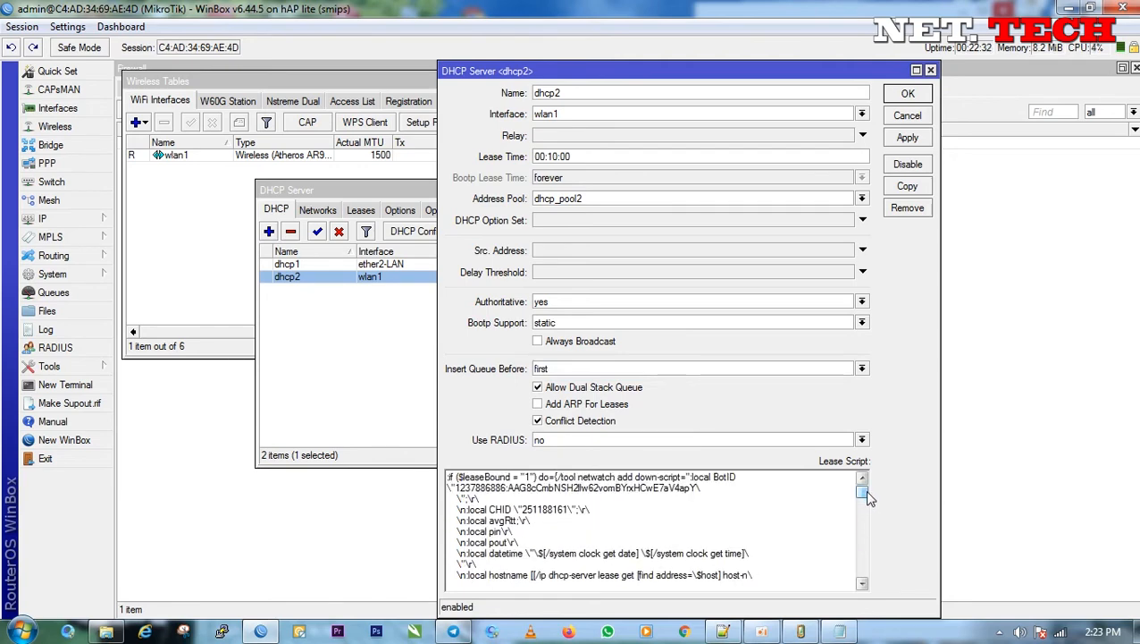
- Apply and save the dhcp2 server settings with the new lease script, keeping the DHCP server list in view
mouse_move(870, 498)
left_mouse_down()
mouse_move(865, 571)
mouse_move(873, 497)
left_mouse_up()
left_click(907, 137)
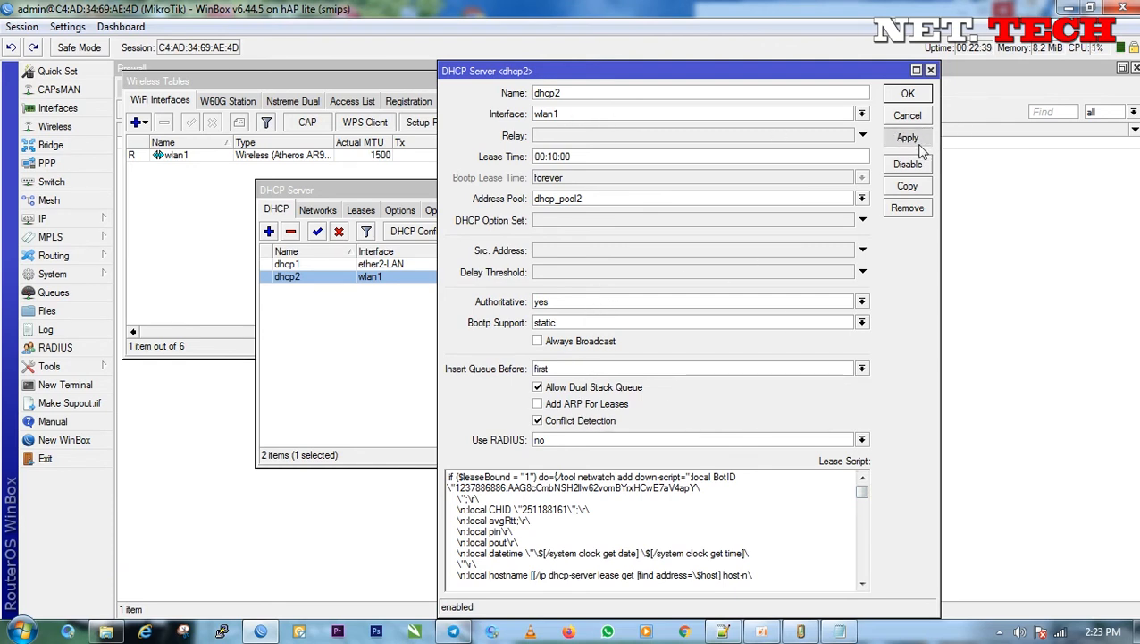
left_click(908, 94)
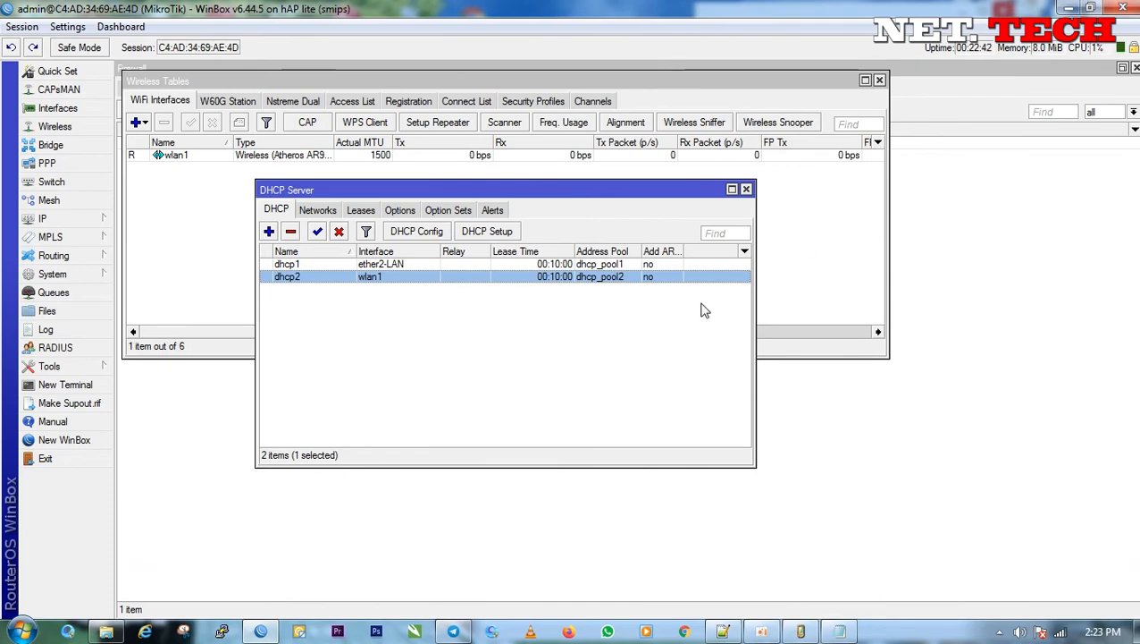
left_click_drag(634, 191, 526, 120)
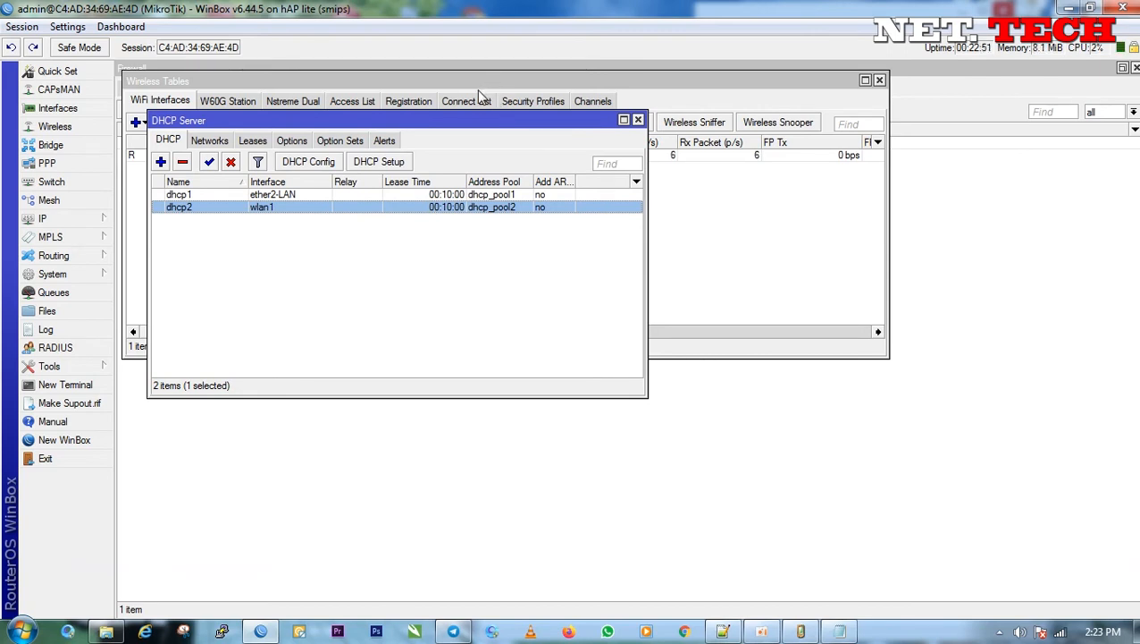
left_click_drag(470, 124, 463, 142)
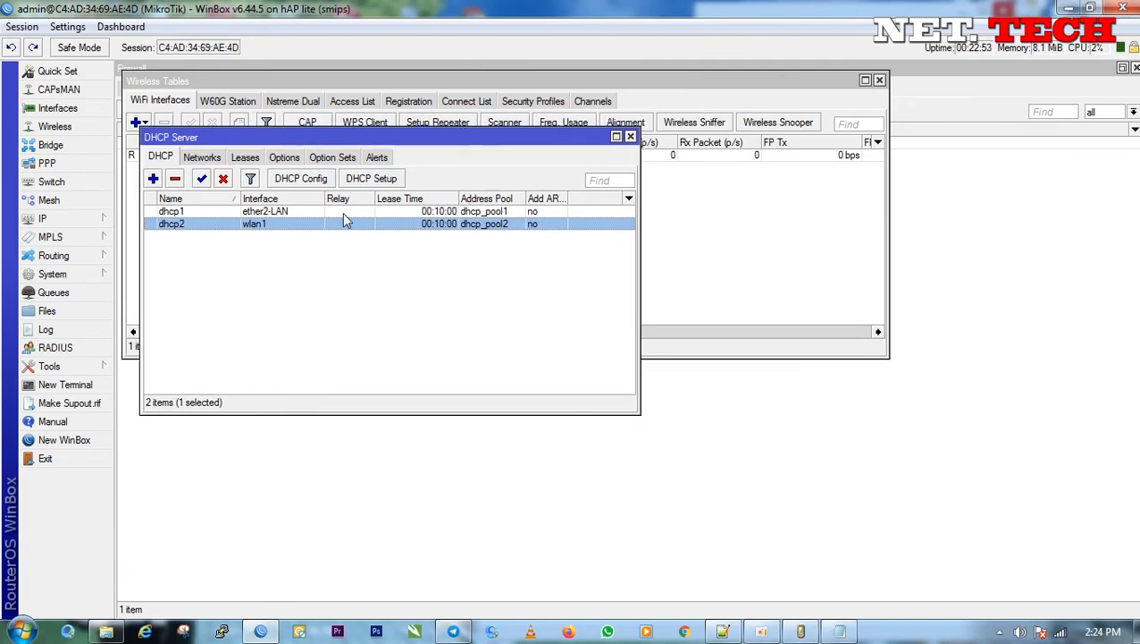
- Turn off the phone's Wi-Fi connection to MYHOME and remove its 172.16.10.254 lease from the DHCP server
left_click(799, 631)
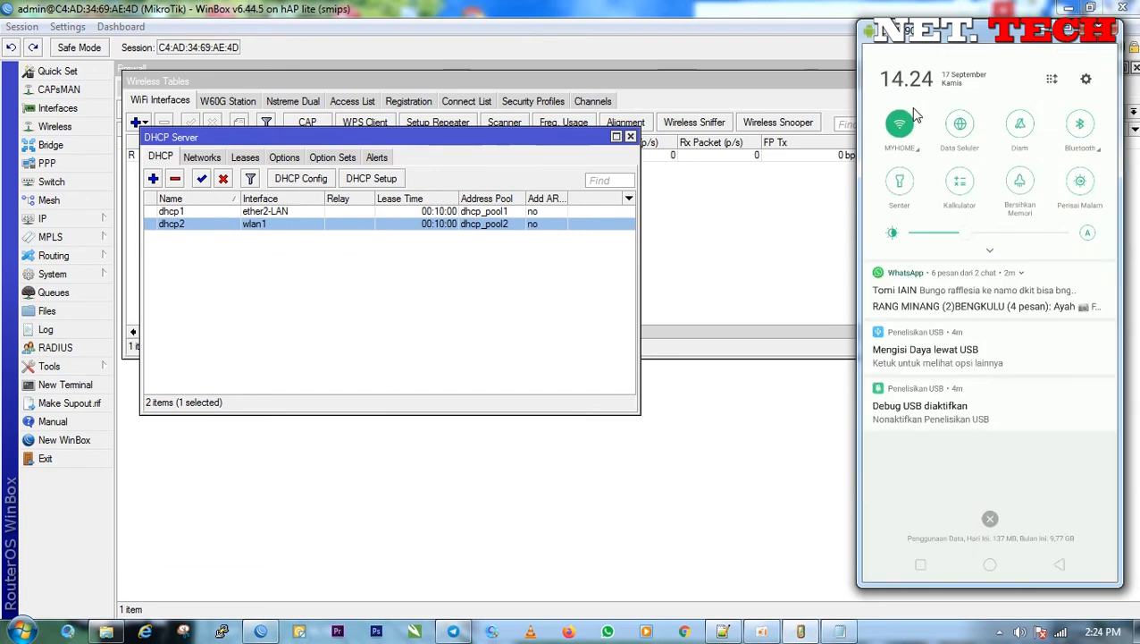
left_click(912, 116)
left_click(254, 159)
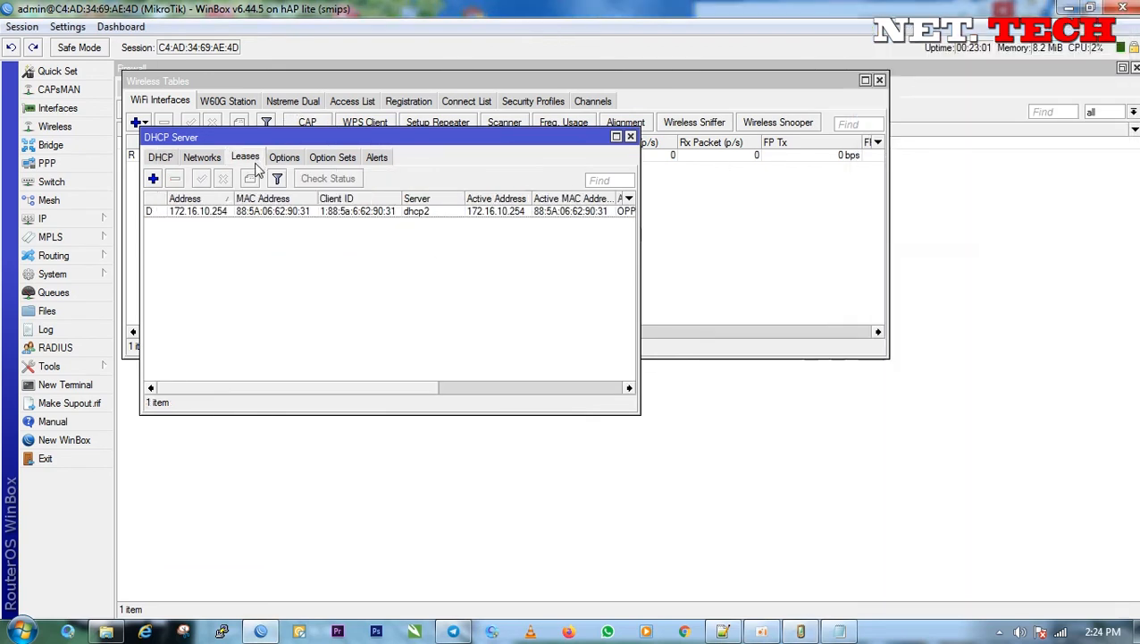
left_click(256, 215)
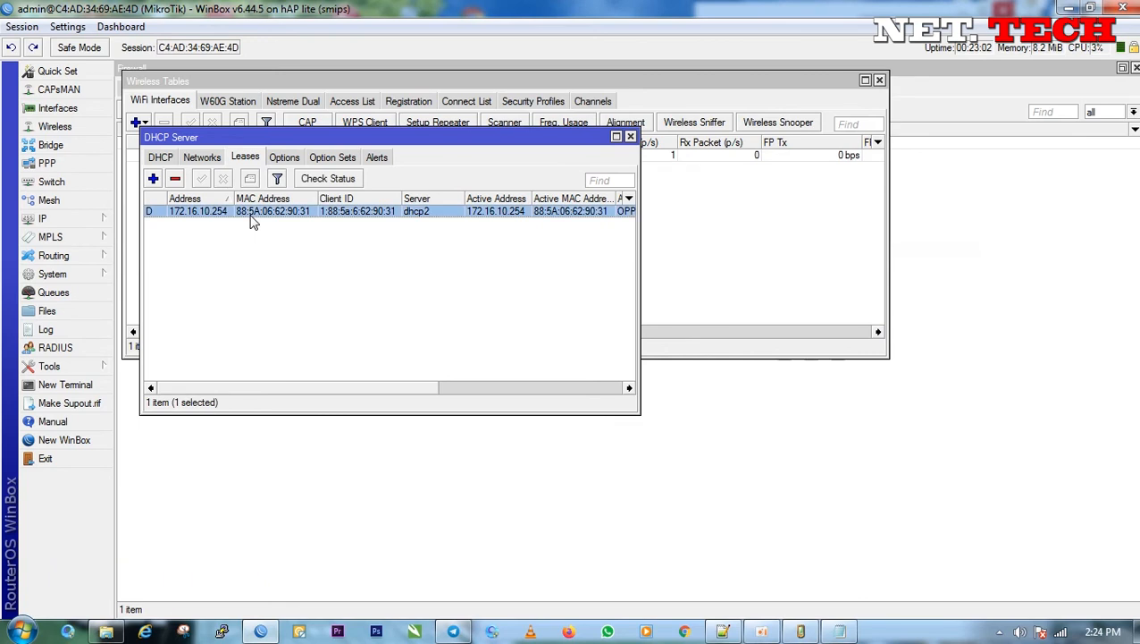
left_click(171, 182)
left_click_drag(309, 138, 474, 216)
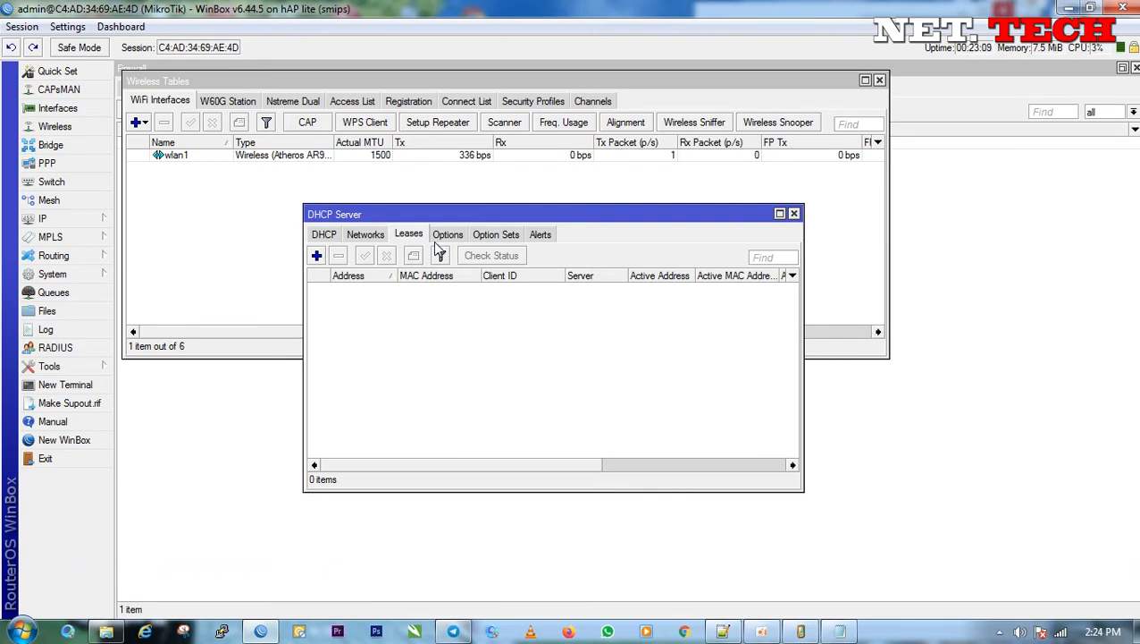
- Open Netwatch beside the DHCP leases list and bring up the phone mirror to reconnect the phone to MYHOME
left_click(86, 368)
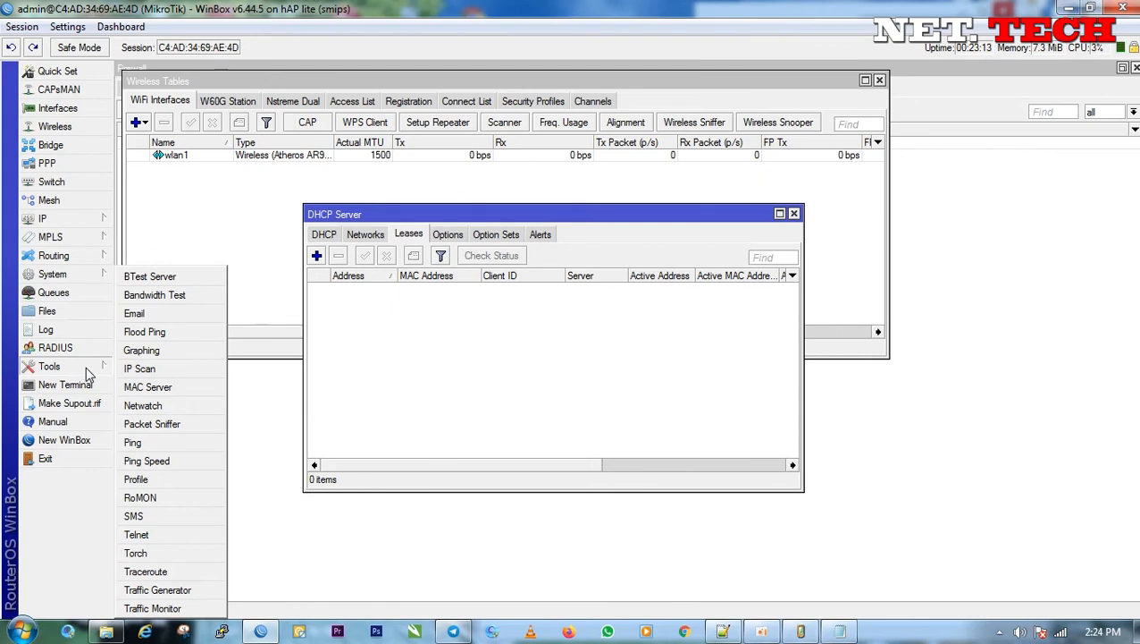
left_click(153, 408)
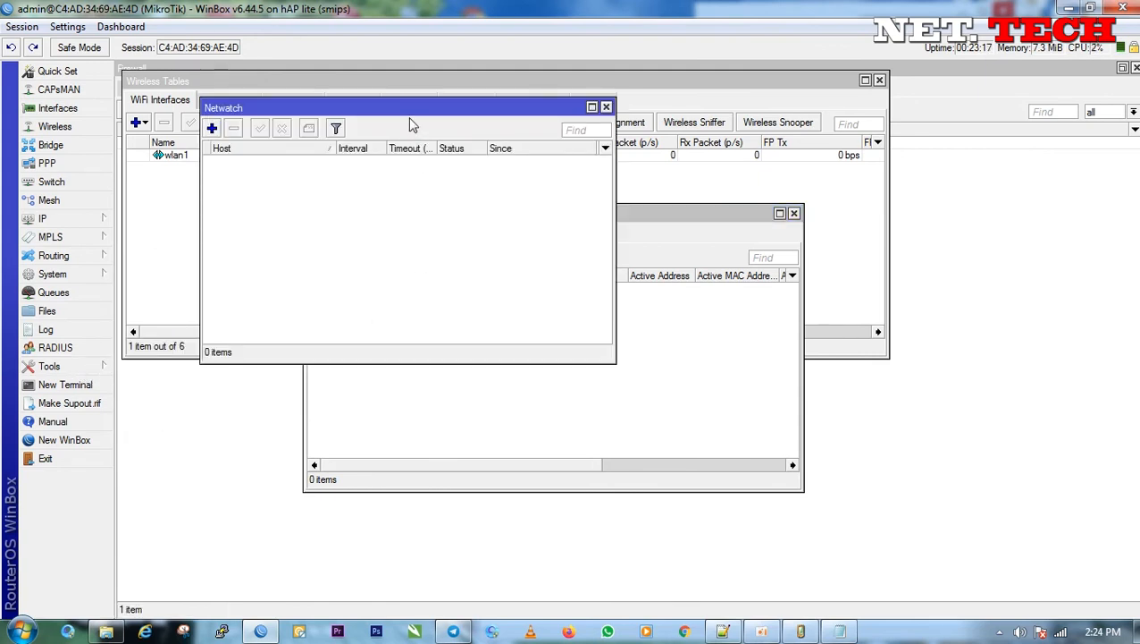
left_click_drag(402, 32, 738, 124)
left_click_drag(501, 222, 336, 188)
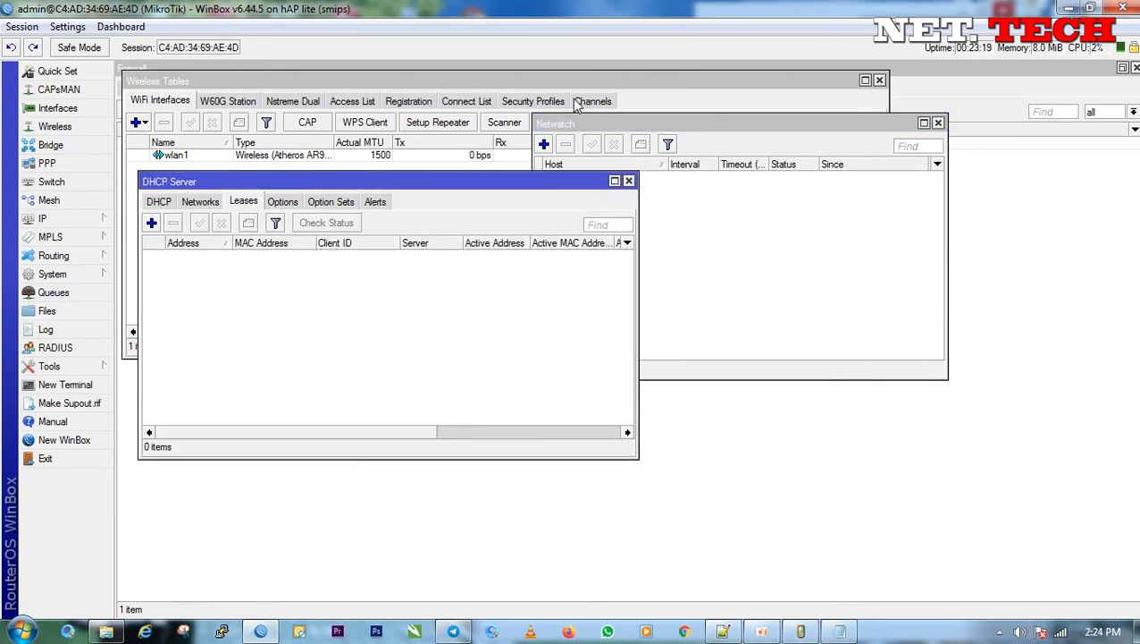
left_click_drag(577, 126, 498, 171)
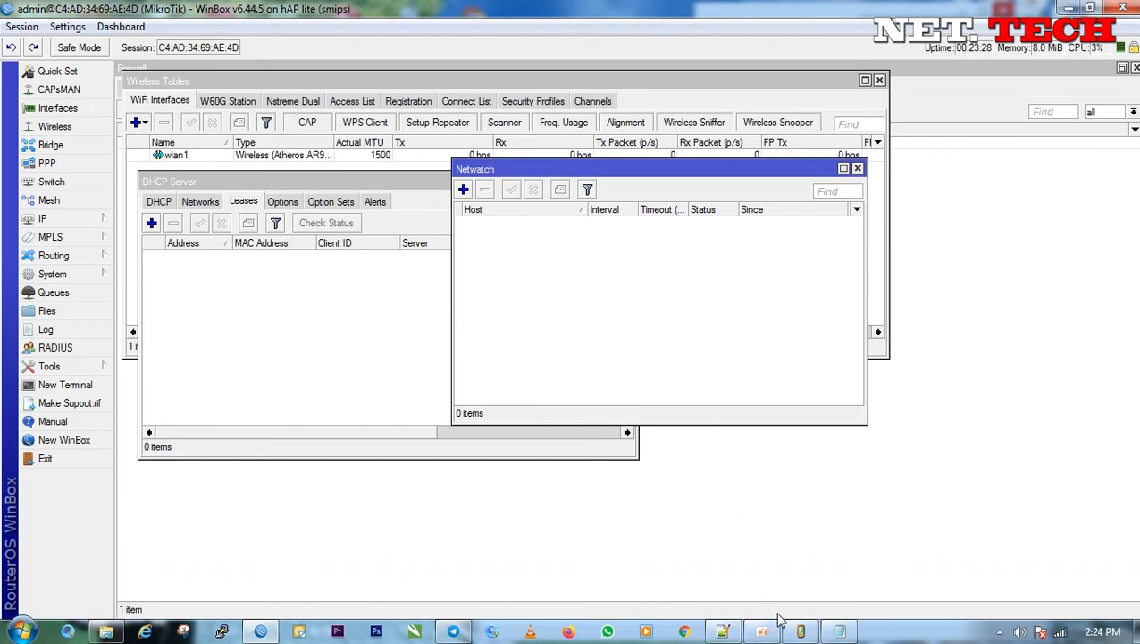
left_click(800, 630)
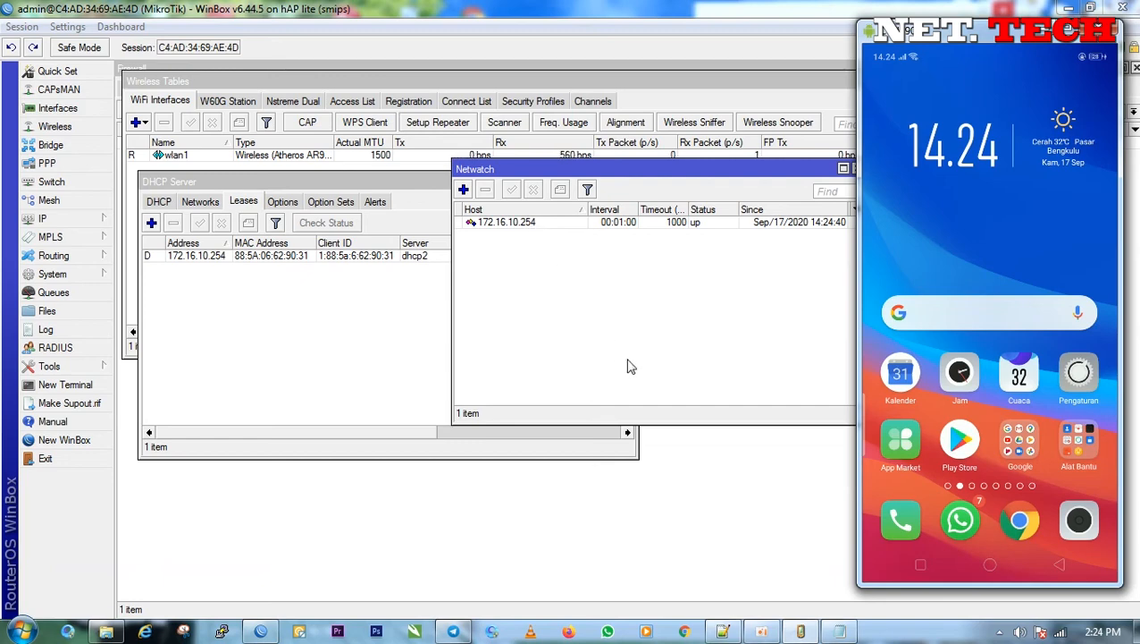
- Switch to Telegram and copy the bot username wifirumahkuBot from the BotFather chat
left_click(455, 632)
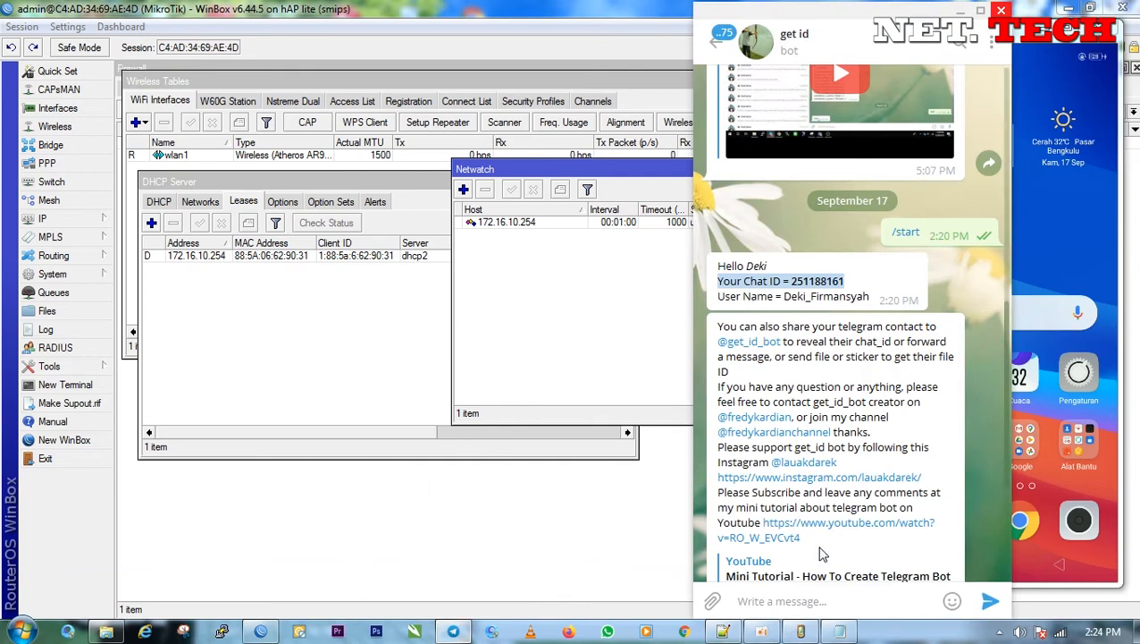
left_click(718, 40)
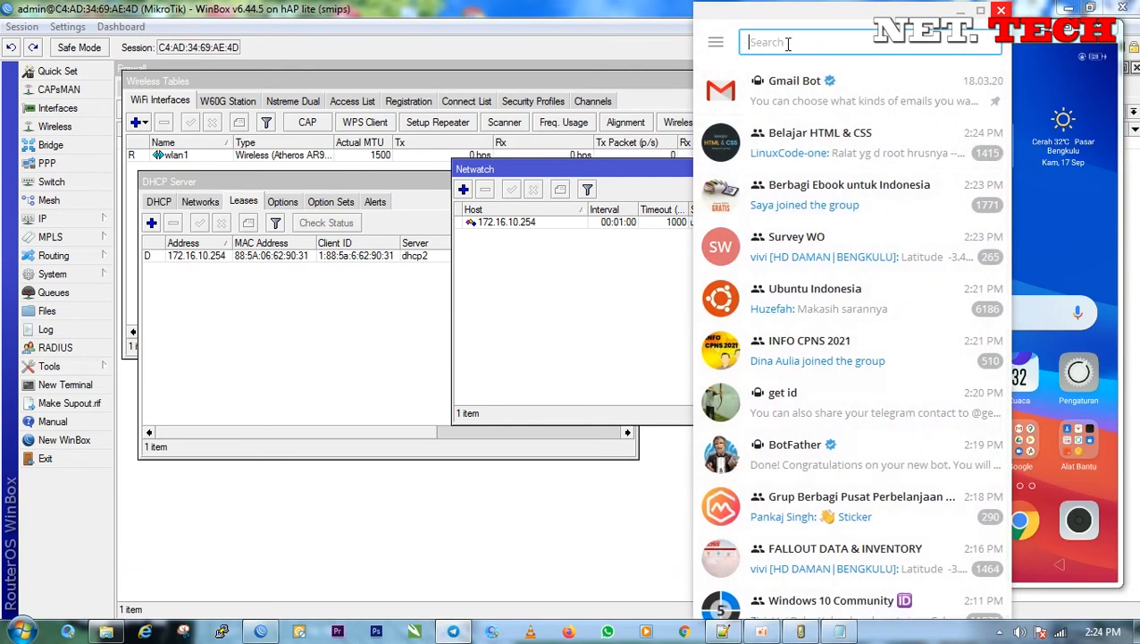
left_click(809, 454)
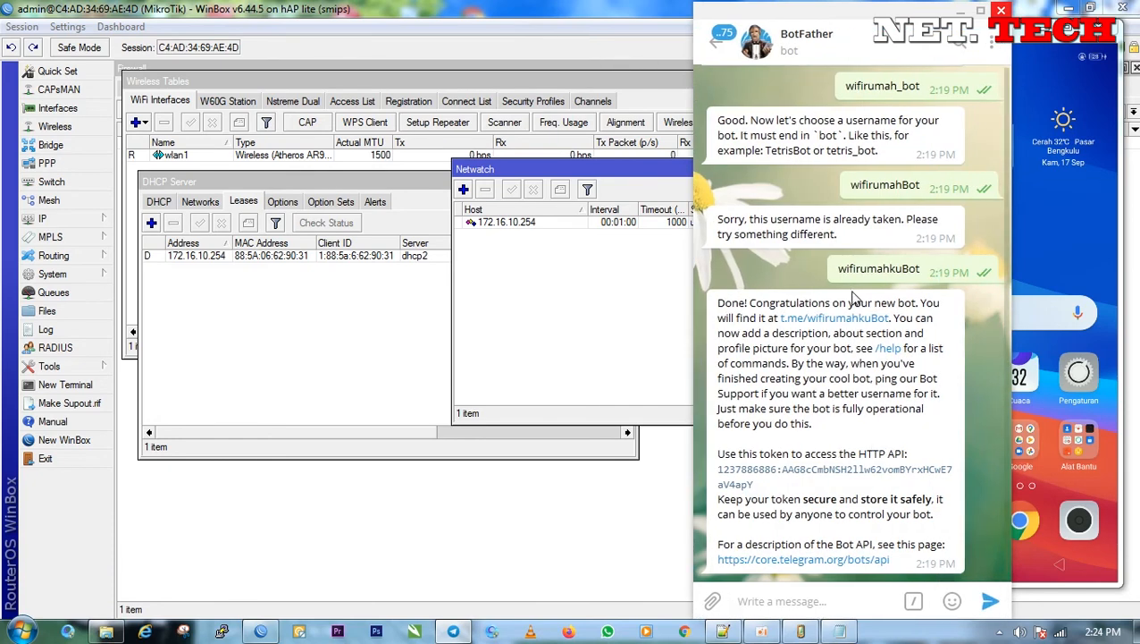
left_click_drag(837, 268, 919, 272)
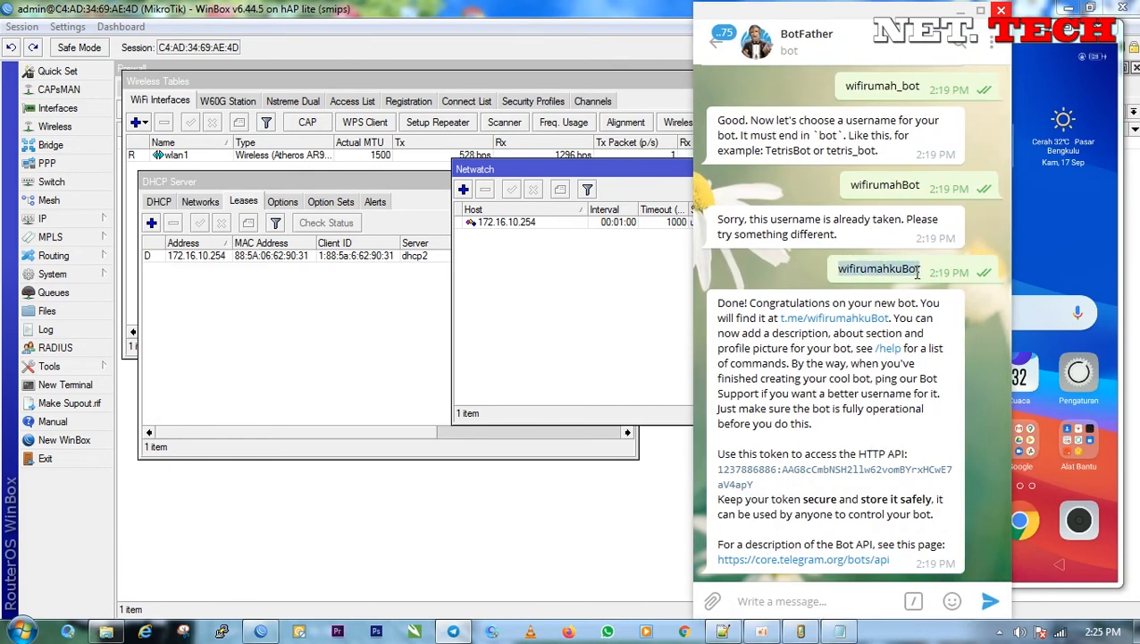
right_click(917, 273)
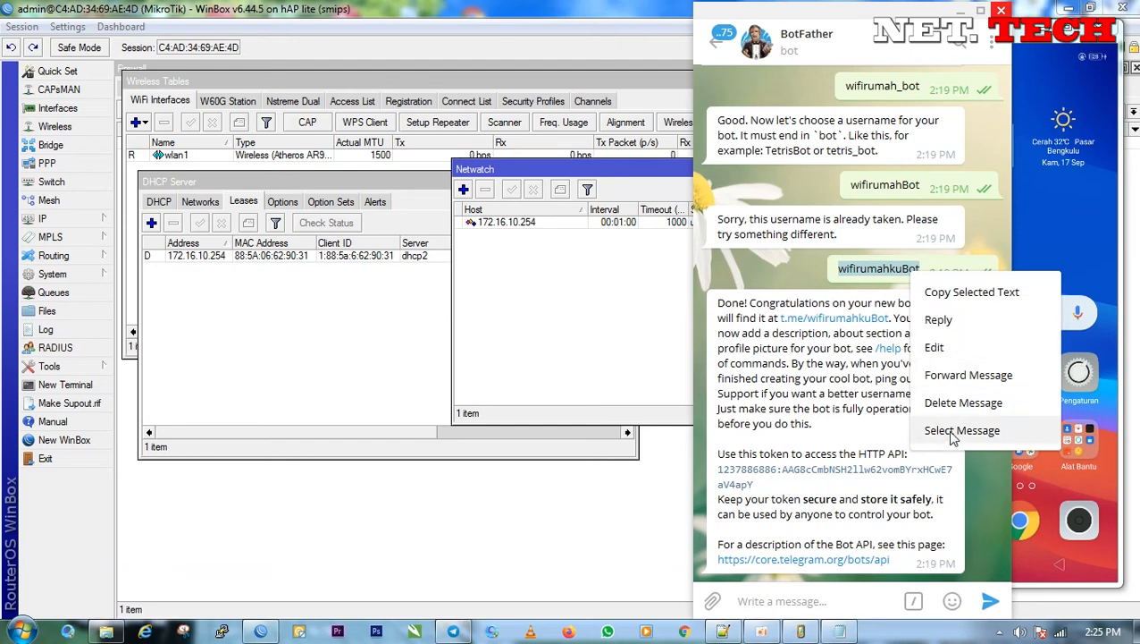
left_click(954, 295)
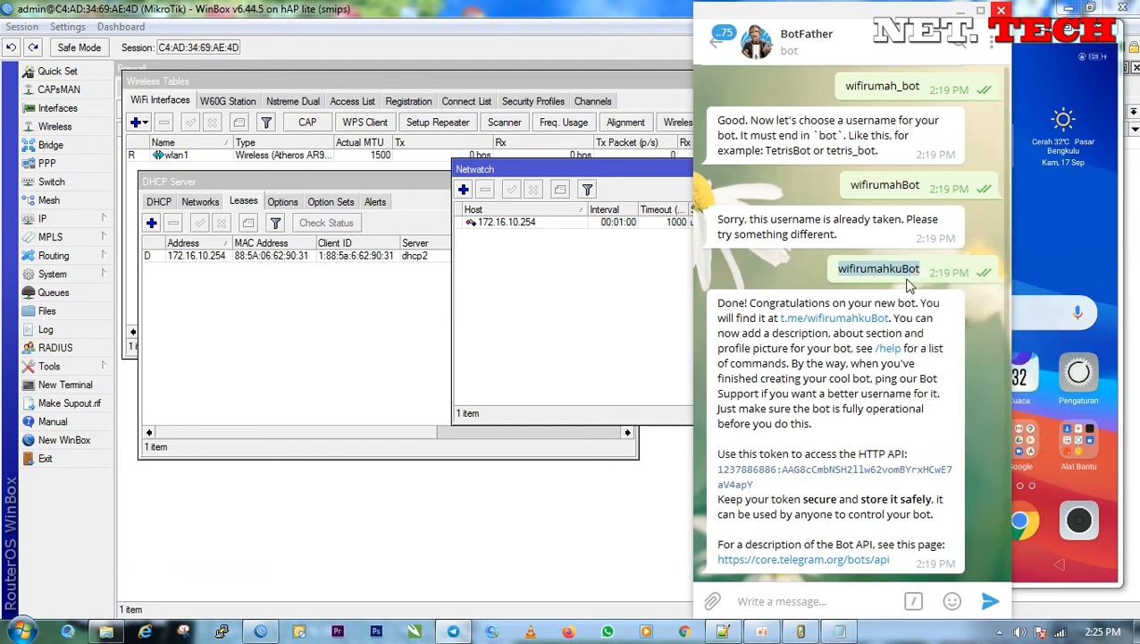
- Search Telegram for wifirumahkuBot, open the wifirumah_bot chat and start the bot
left_click(716, 40)
right_click(766, 43)
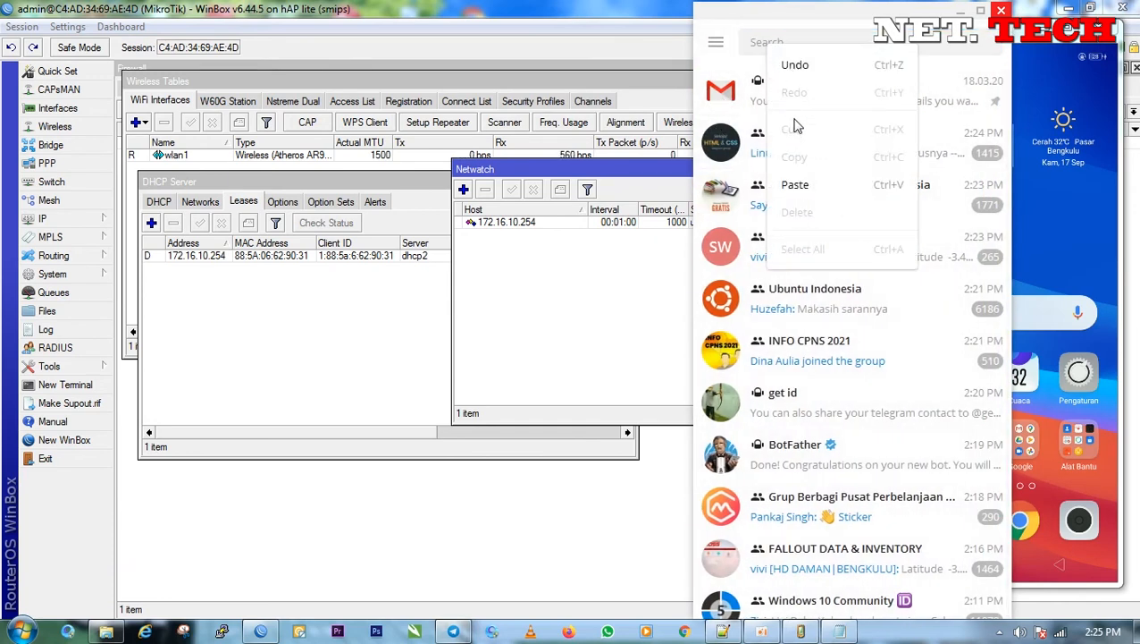
left_click(807, 187)
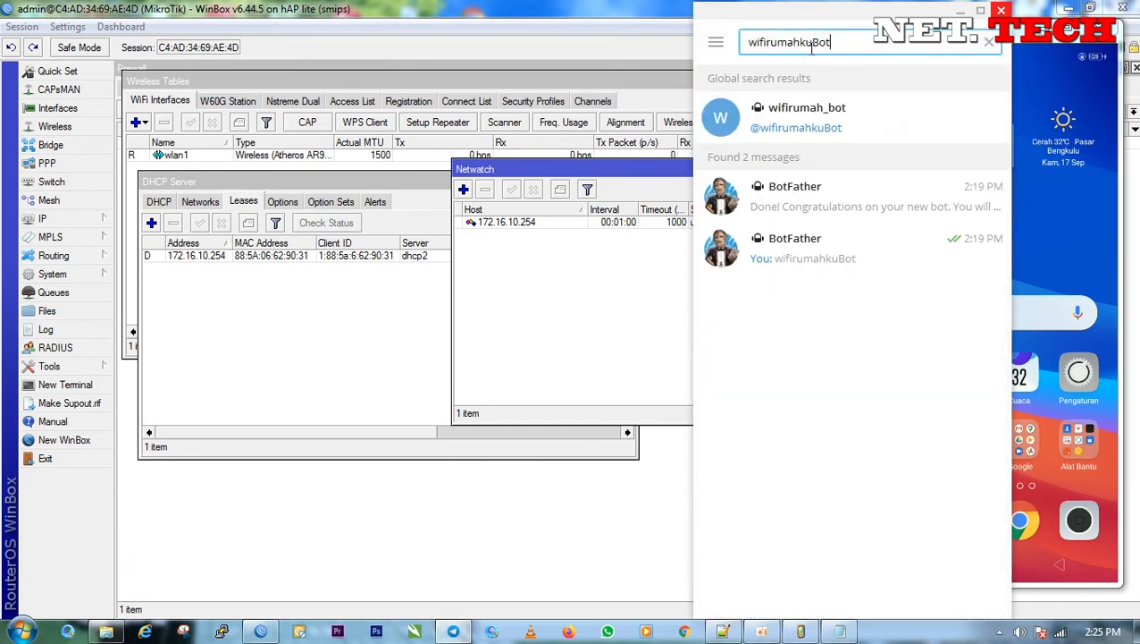
left_click(856, 122)
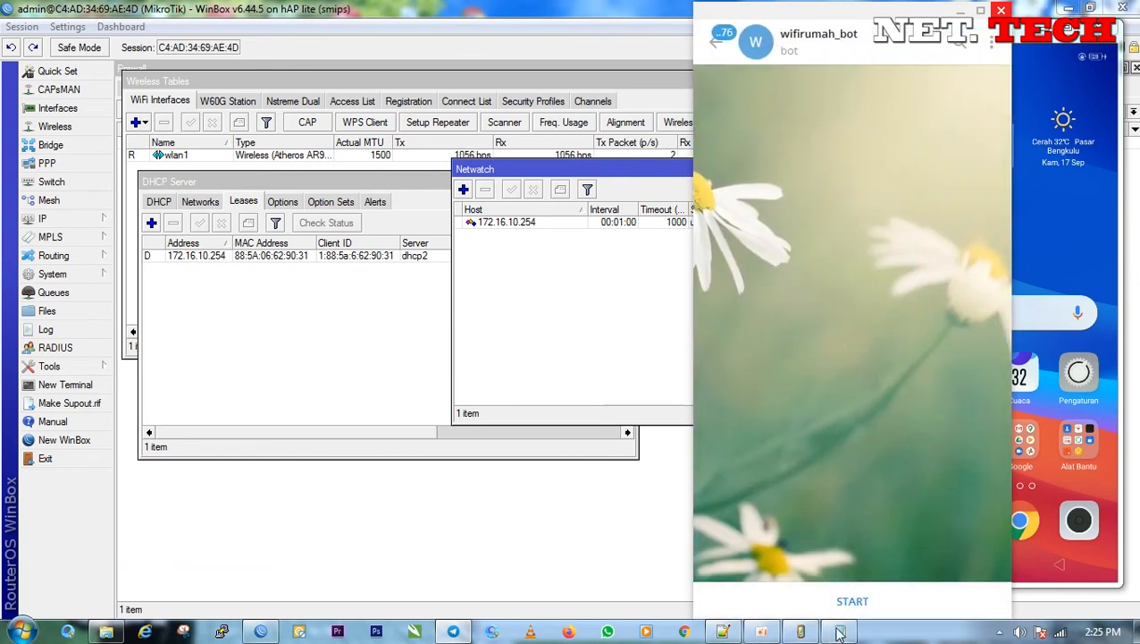
left_click(853, 600)
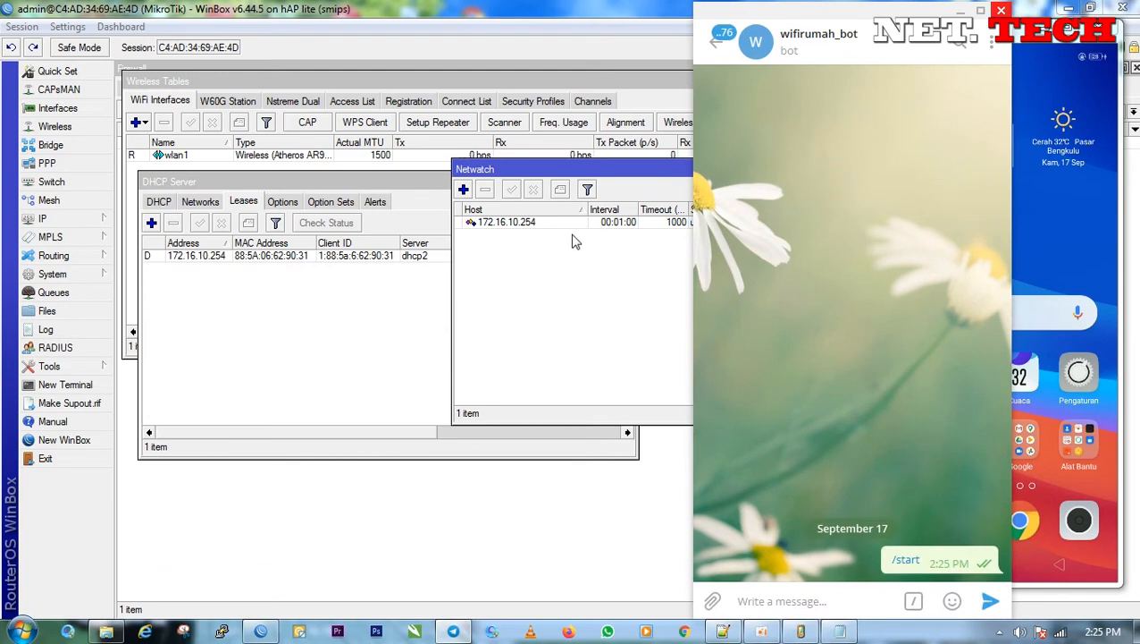
- Return to WinBox, remove the phone's 172.16.10.254 DHCP lease again and place Netwatch beside the leases list
left_click(367, 258)
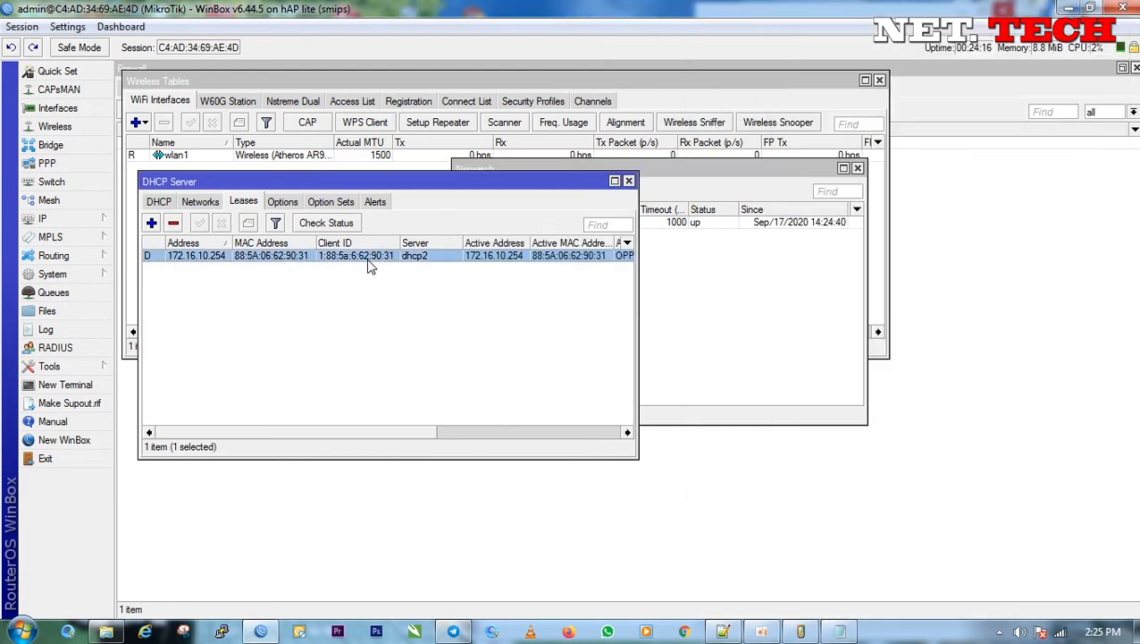
left_click(174, 223)
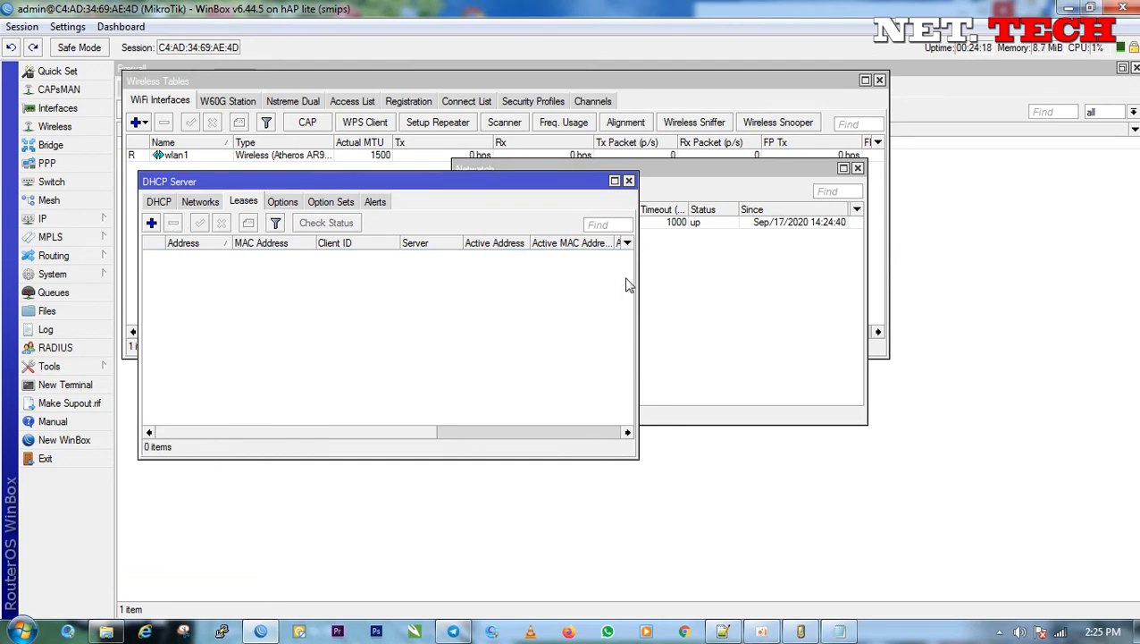
left_click(657, 232)
left_click_drag(655, 173, 694, 191)
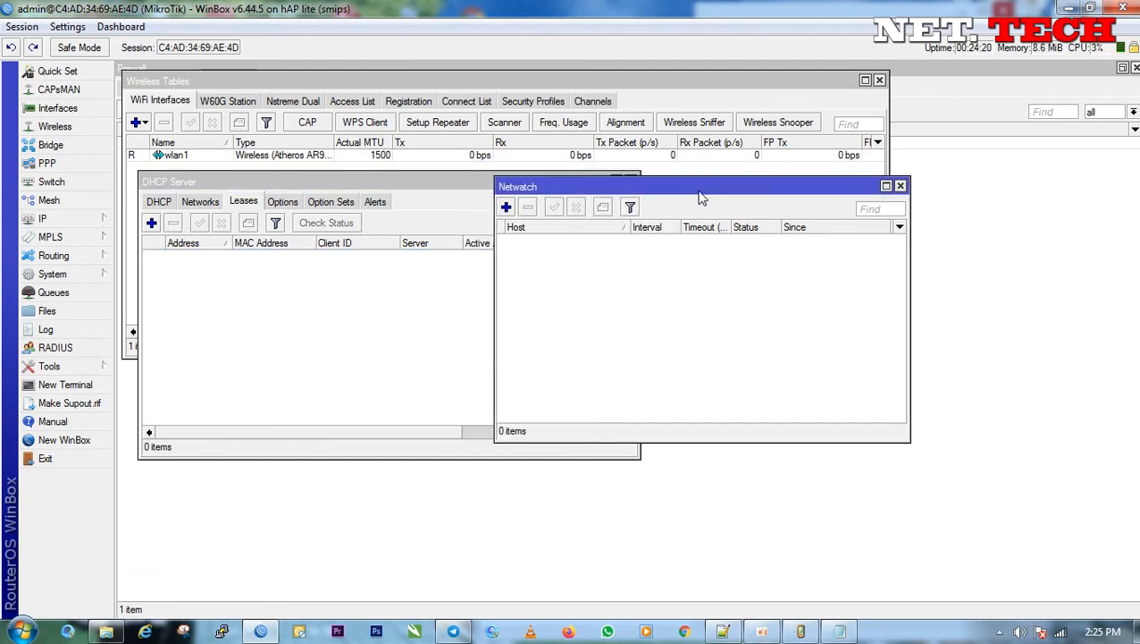
- Bring up the phone mirror and reconnect its Wi-Fi to MYHOME so it requests a fresh lease
left_click(802, 632)
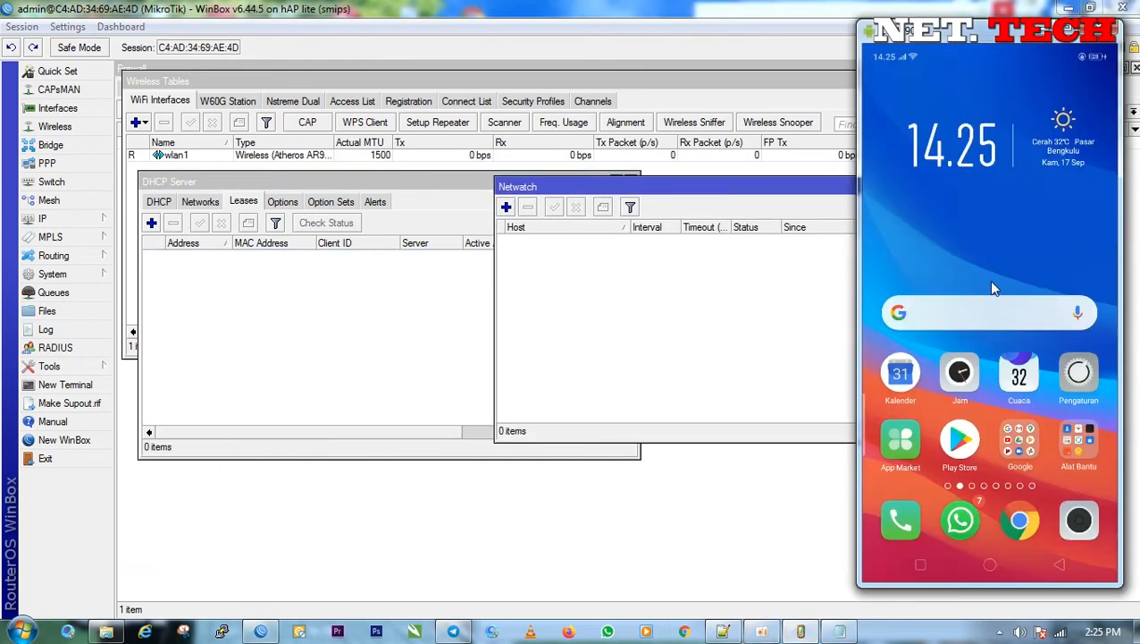
key("ctrl+n")
left_click_drag(929, 44, 917, 45)
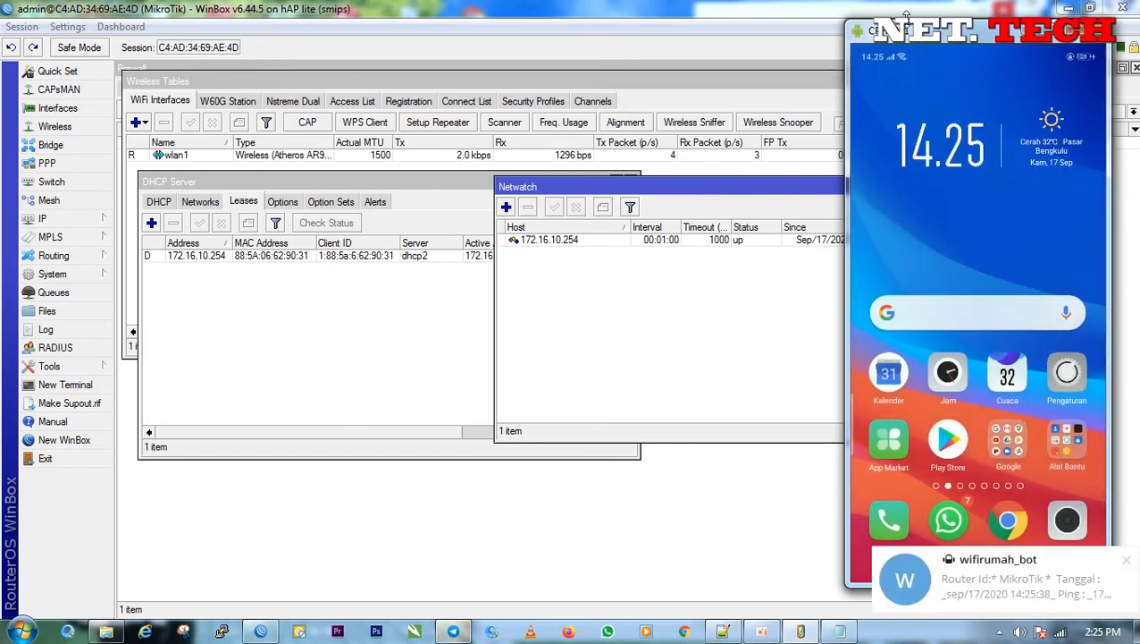
- Check the phone's notifications and open the wifirumah_bot message in Telegram on the phone
left_click_drag(866, 52, 919, 43)
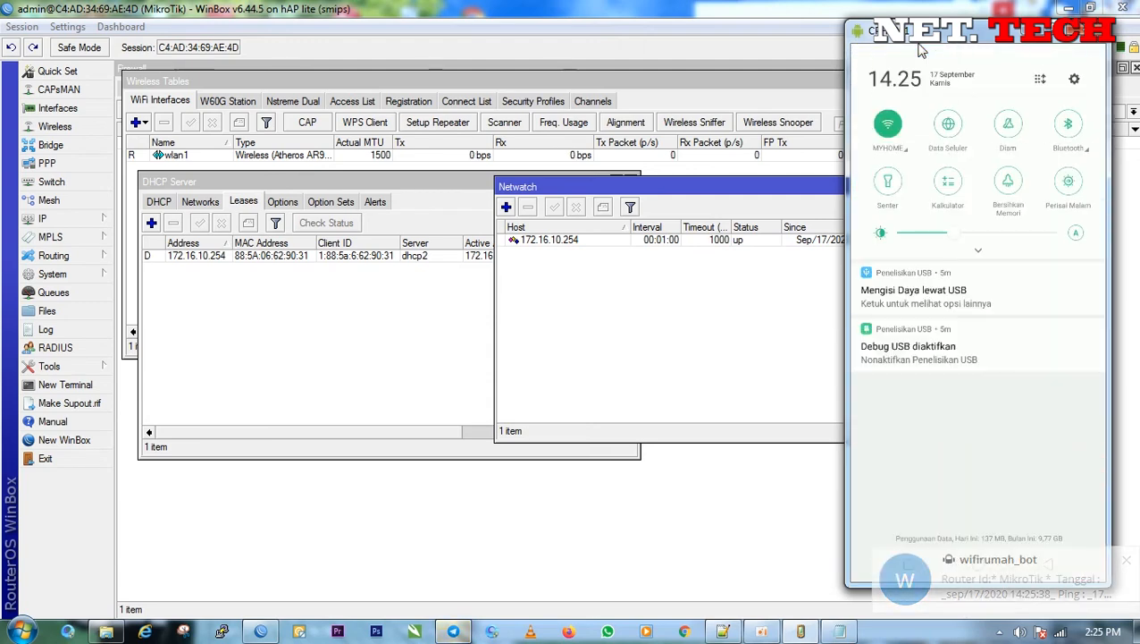
left_click(918, 45)
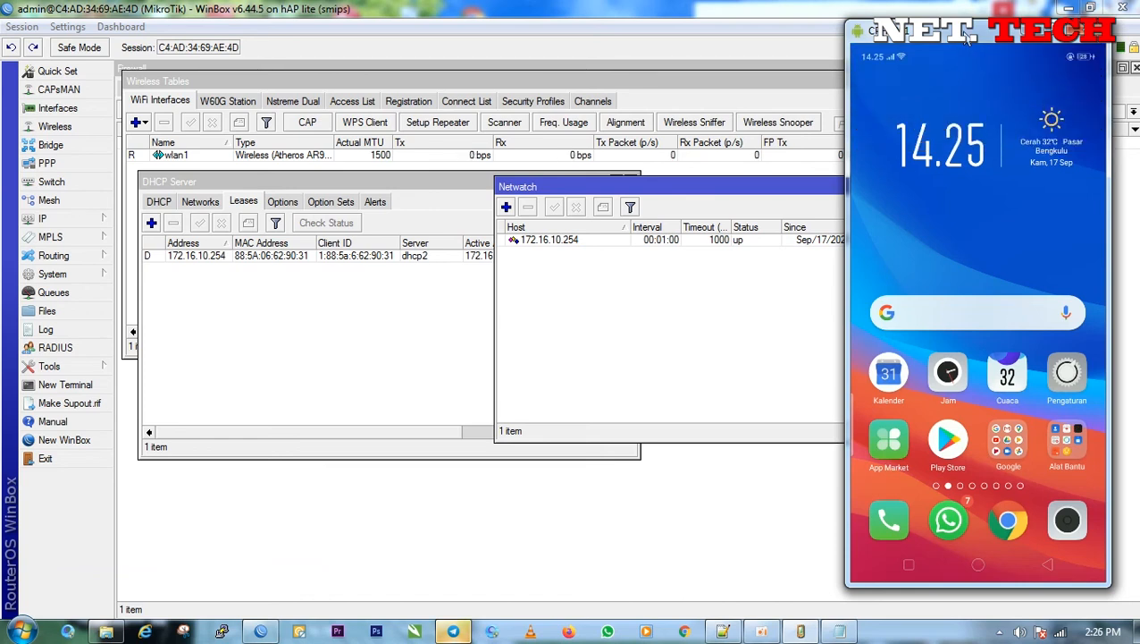
left_click_drag(968, 49, 981, 268)
left_click(983, 313)
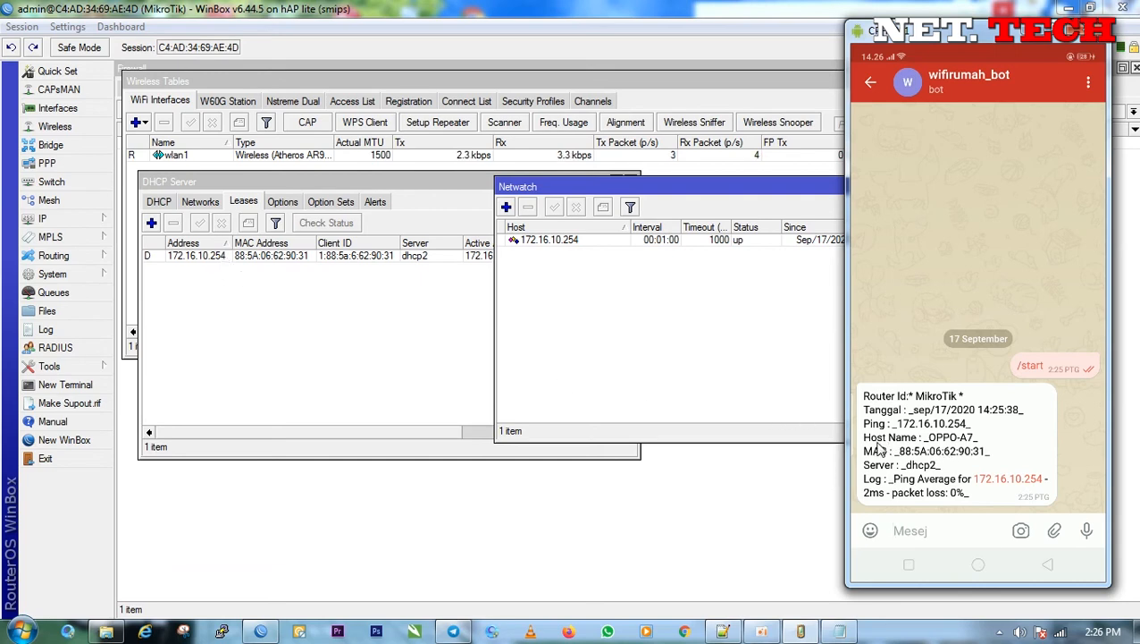
- Examine the bot's client details in the phone chat and compare them with the Netwatch and DHCP lease entries
left_click_drag(927, 450, 1004, 451)
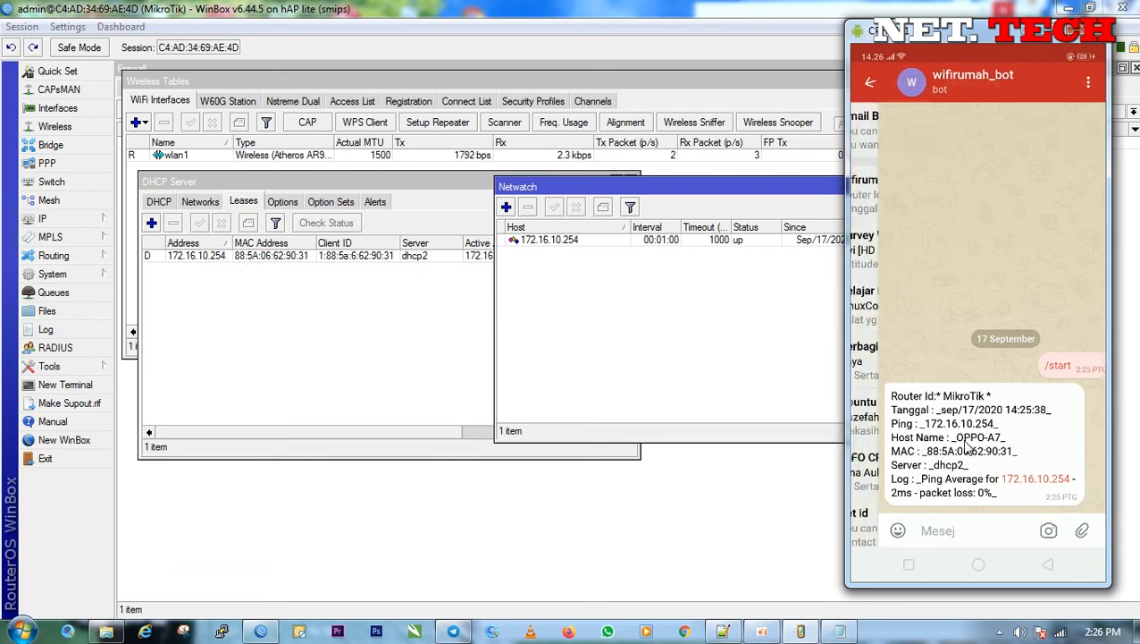
left_click(945, 200)
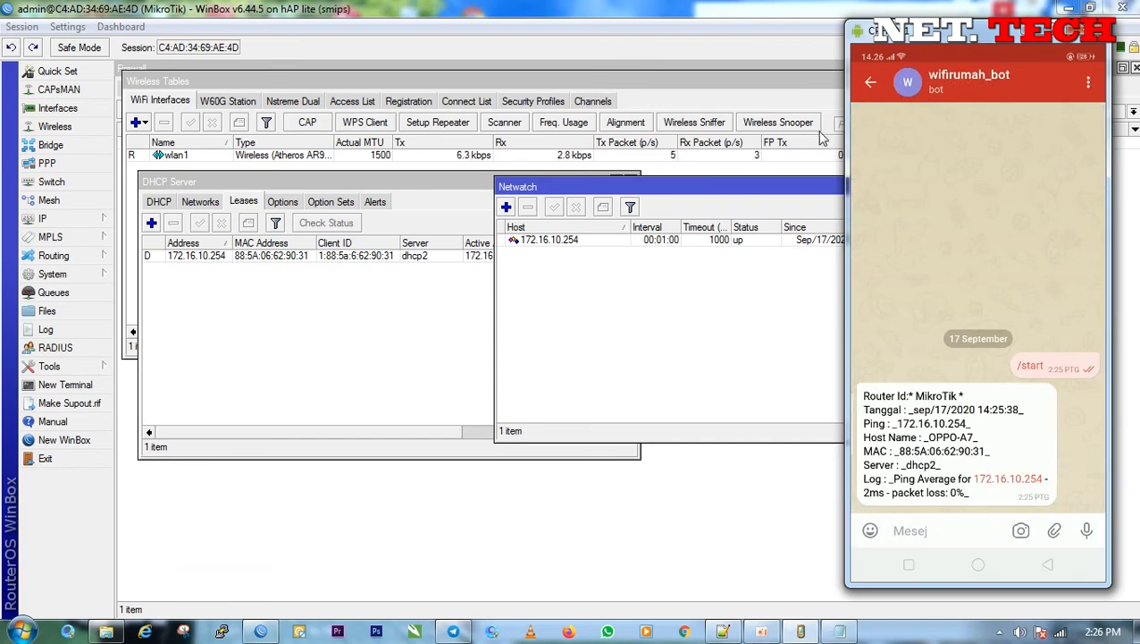
left_click_drag(904, 42, 927, 46)
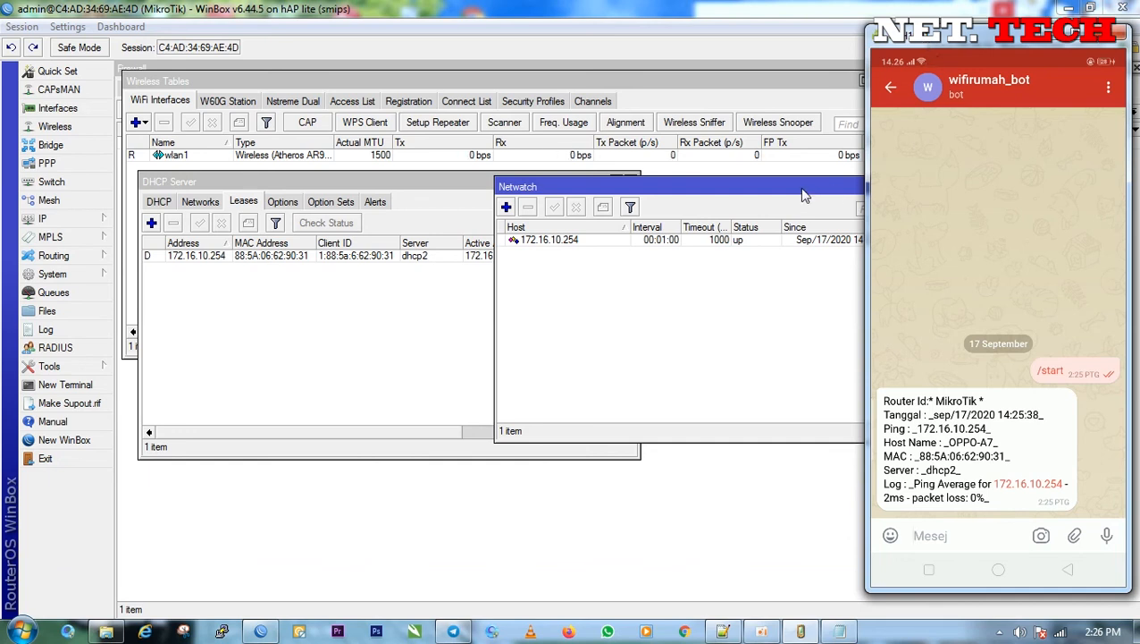
left_click_drag(1015, 39, 995, 41)
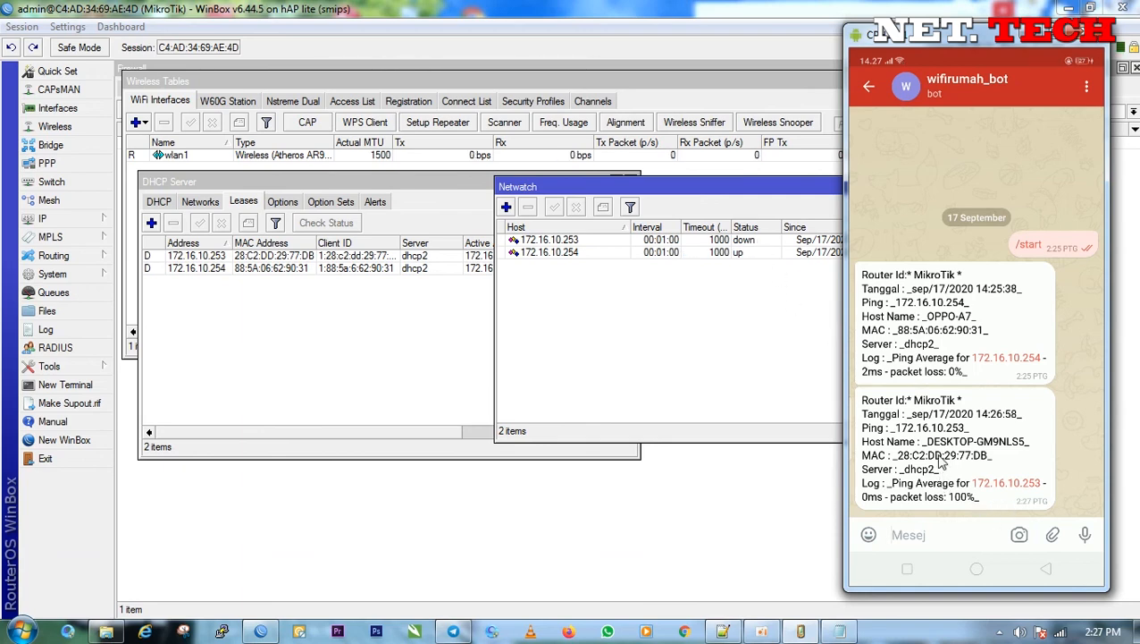
left_click_drag(772, 188, 458, 305)
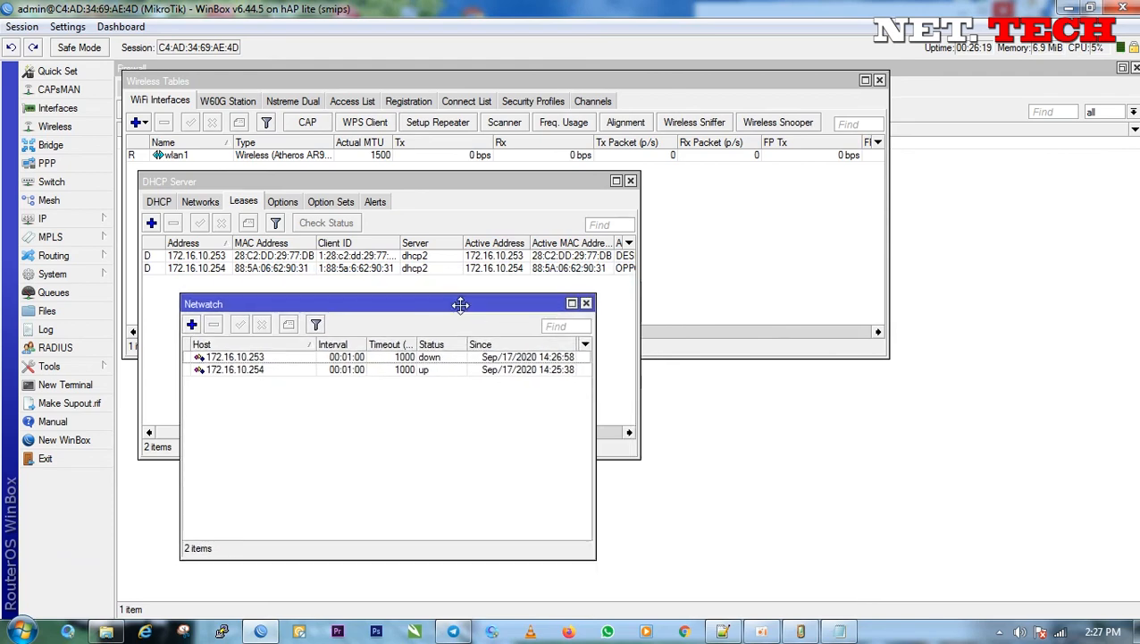
- Bring up the phone mirror and compare the bot's message about host 172.16.10.253 with its Netwatch entry in WinBox
left_click(840, 632)
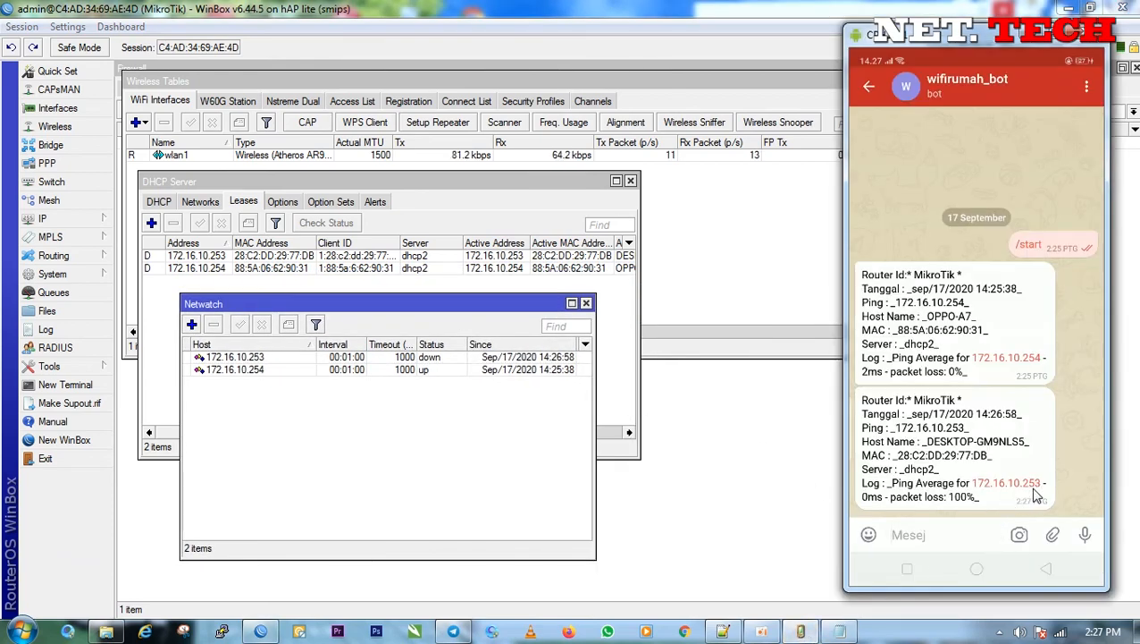
left_click(529, 304)
left_click_drag(529, 305, 513, 301)
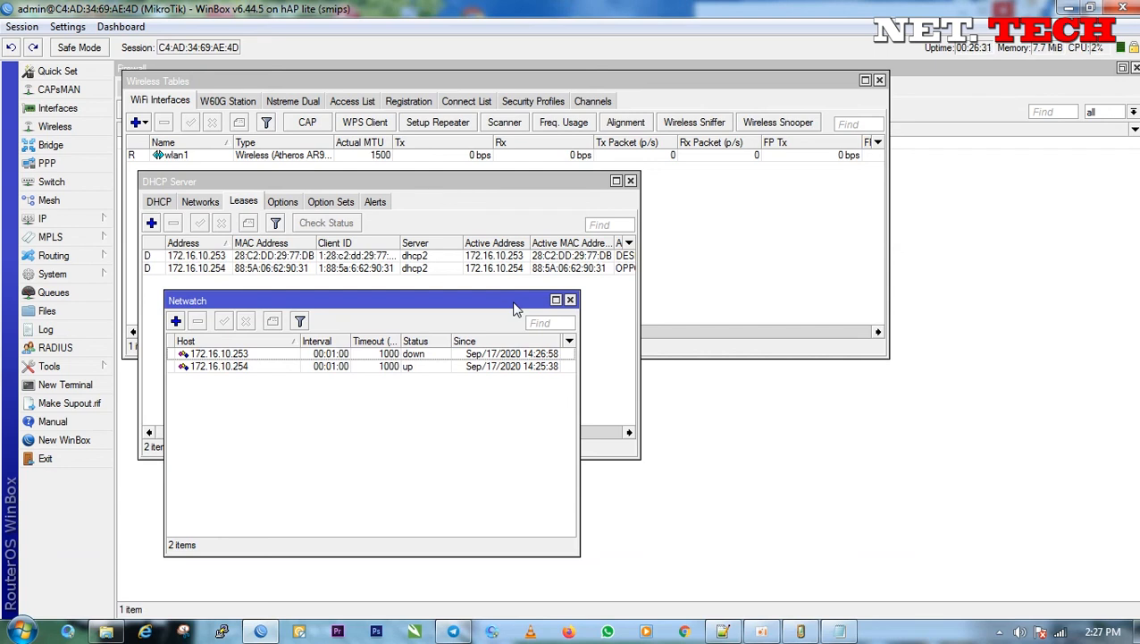
left_click_drag(513, 302, 500, 300)
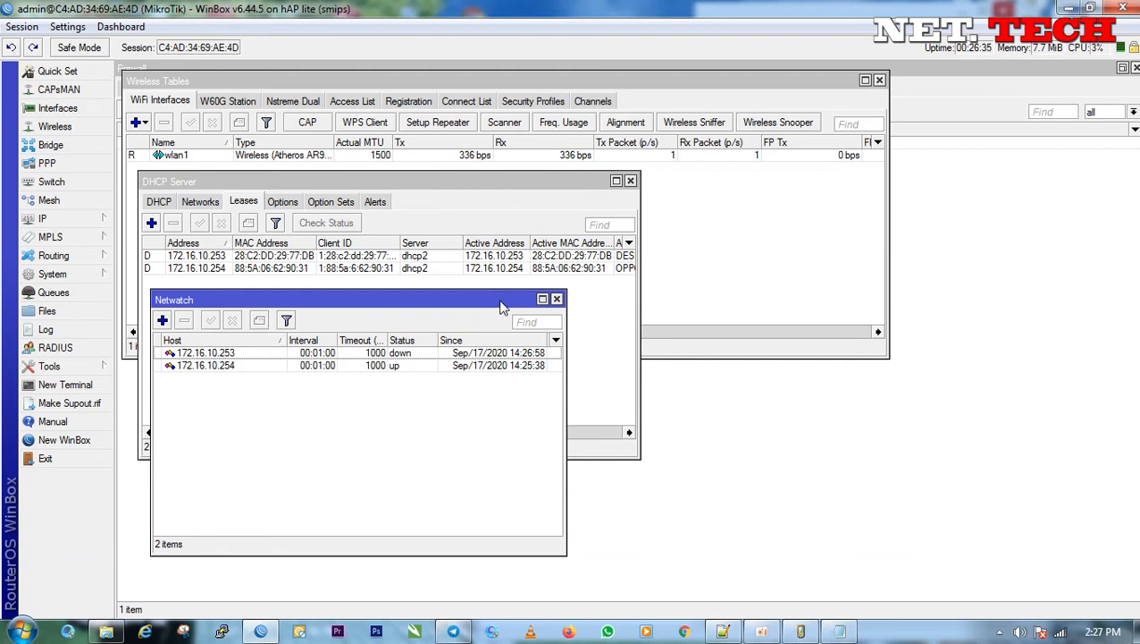
left_click_drag(500, 301, 500, 299)
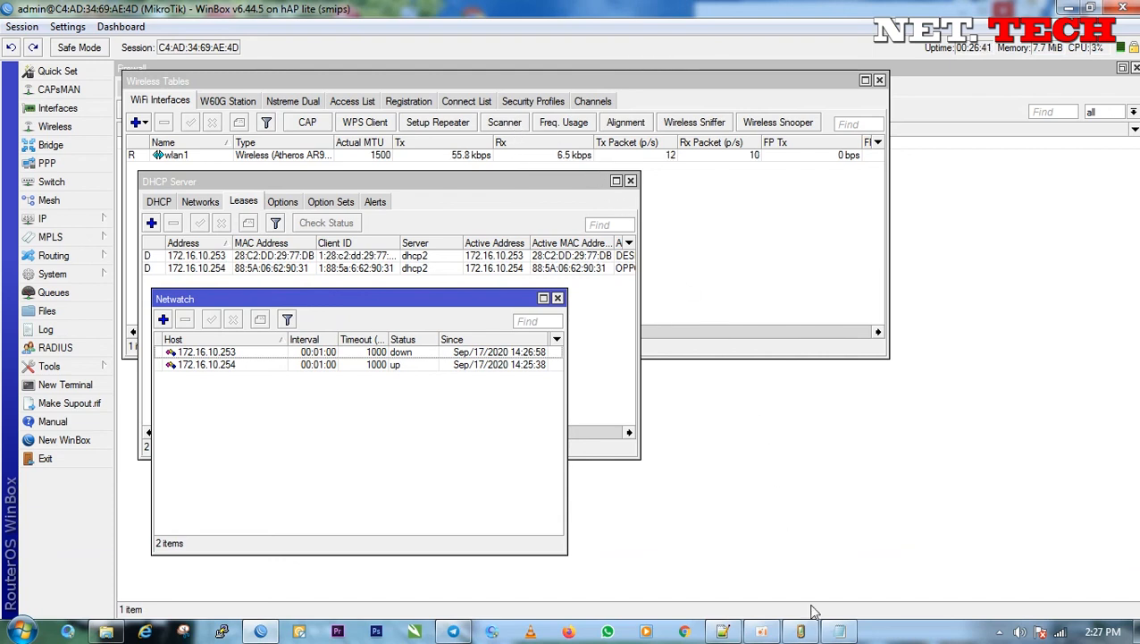
left_click_drag(486, 302, 490, 298)
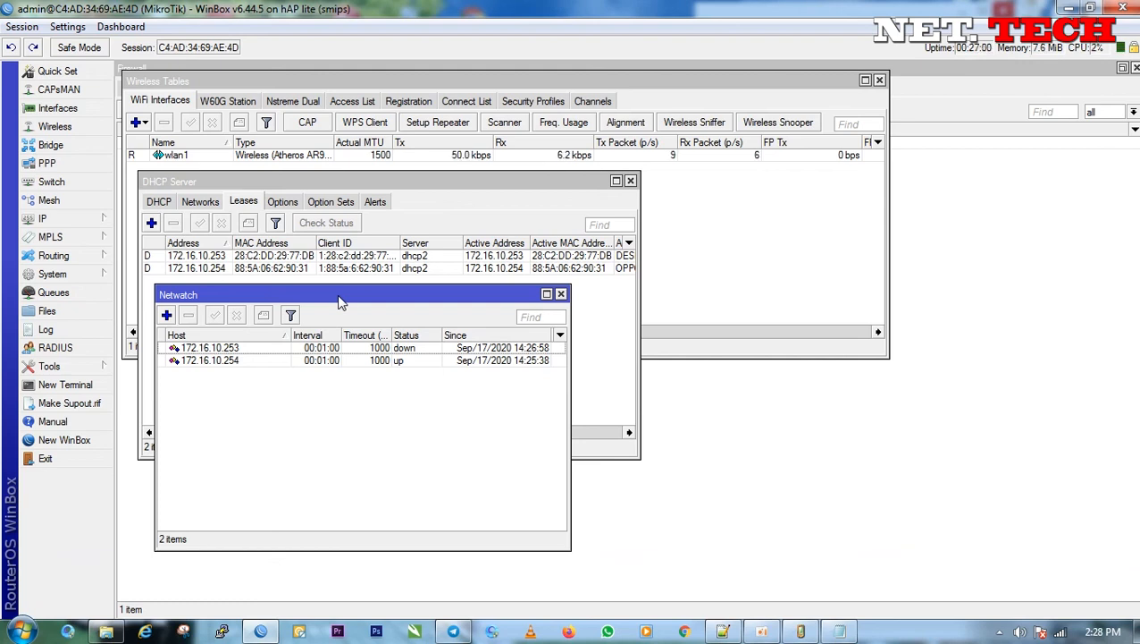
left_click(800, 632)
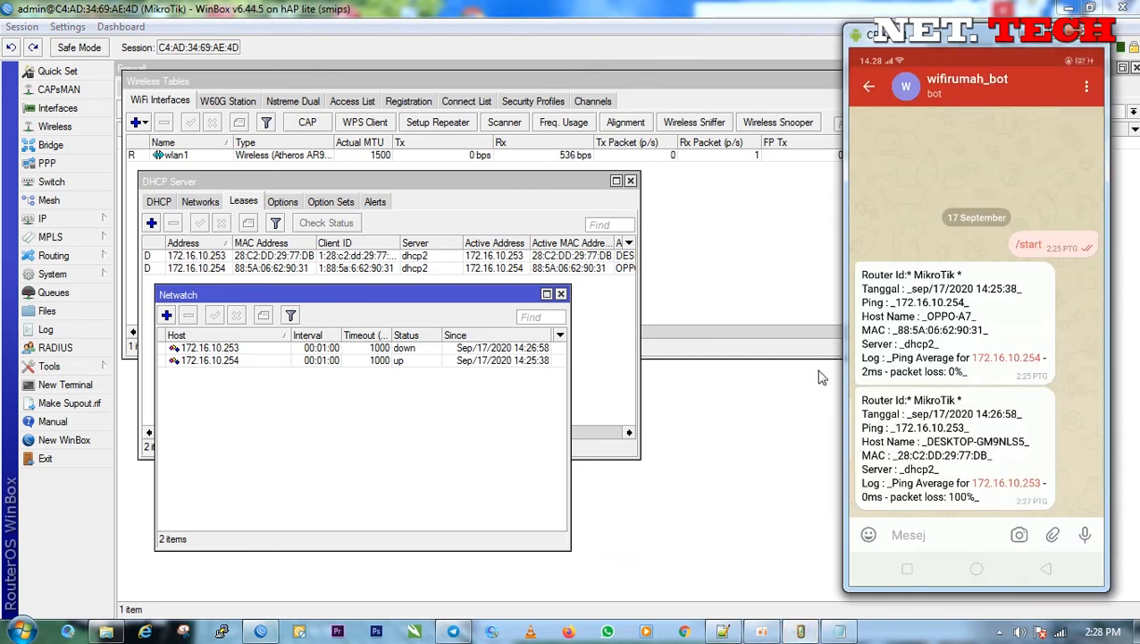
left_click(761, 632)
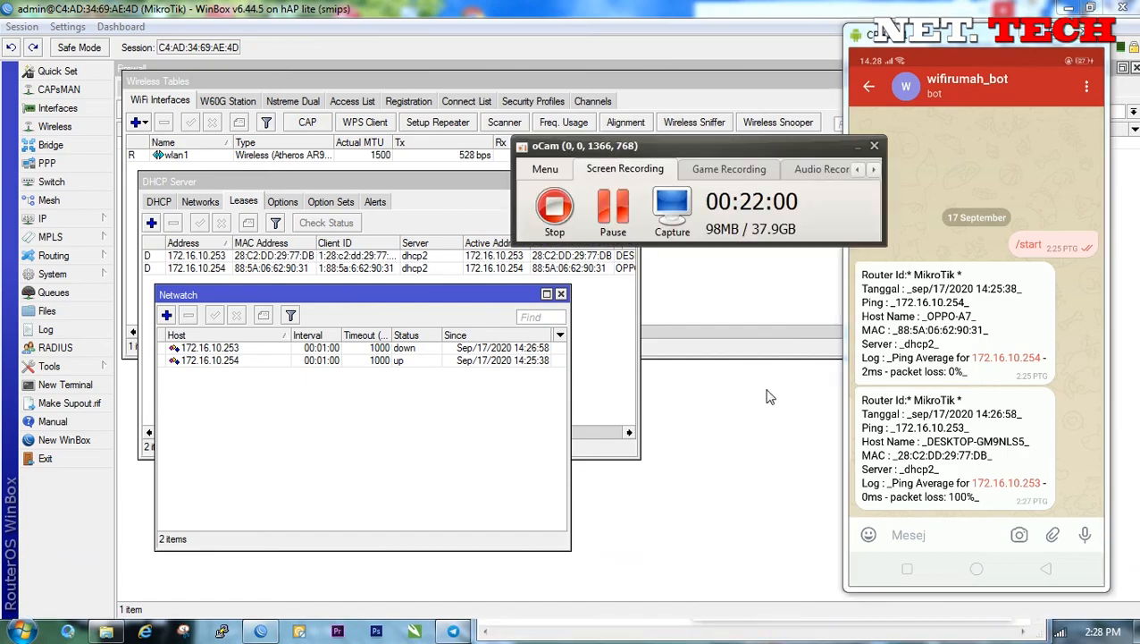